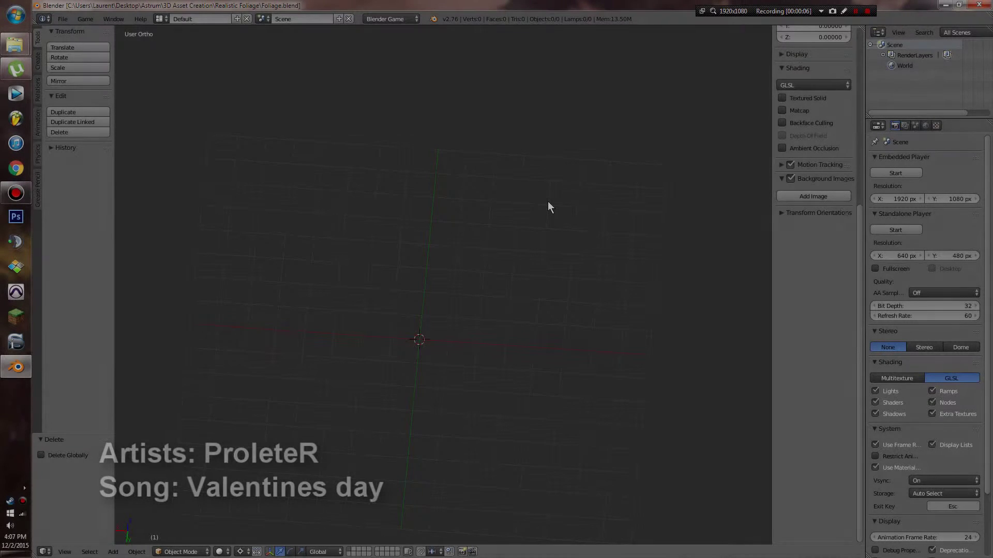
- Load LeavesTropical0145_1_S.png as a background reference image and view it in top orthographic view
key("KP_7")
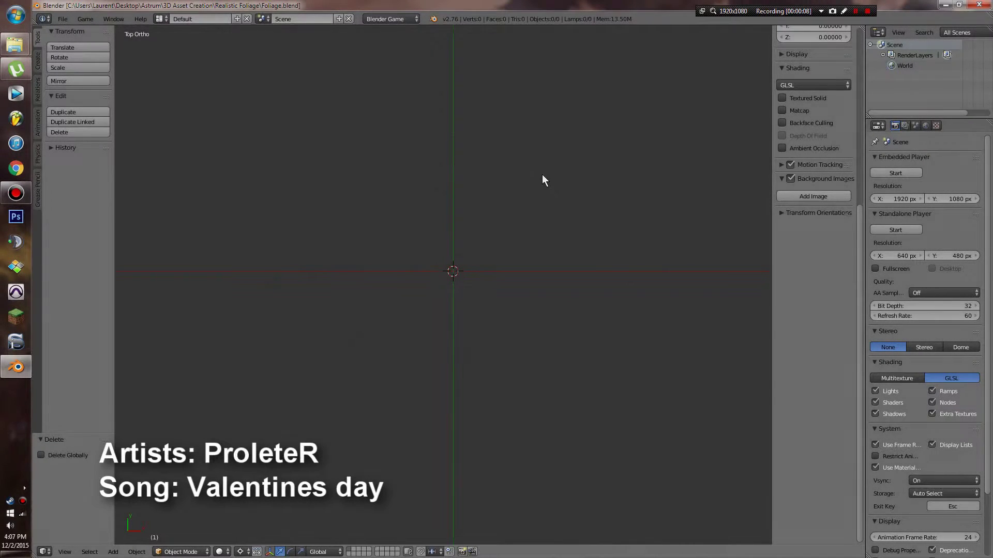
middle_click_drag(542, 175, 533, 220, "shift")
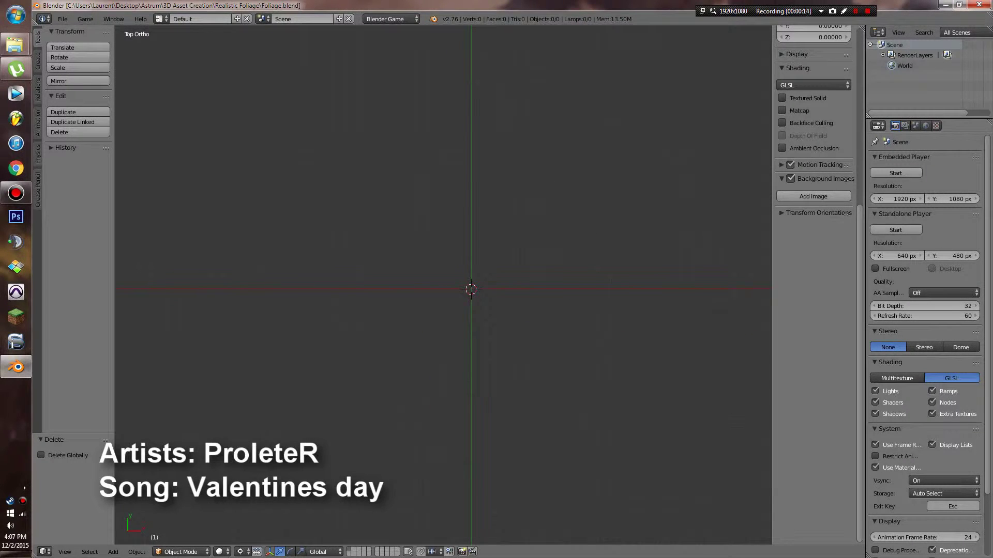
left_click(827, 196)
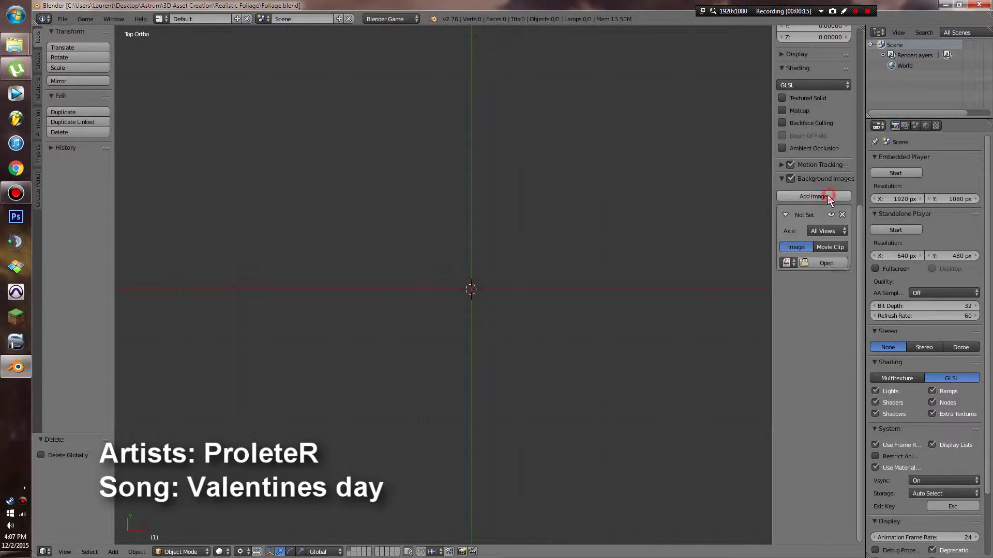
left_click(826, 263)
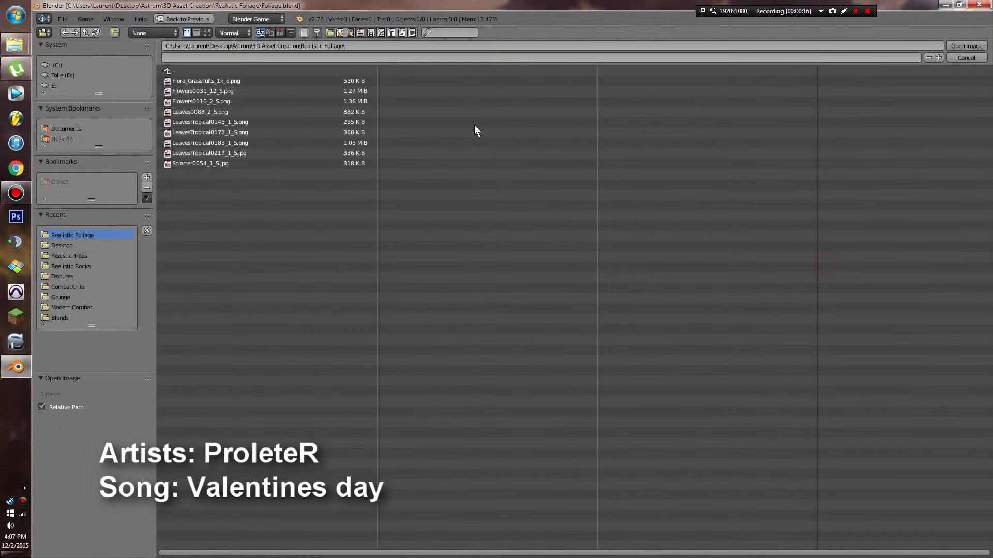
left_click(206, 34)
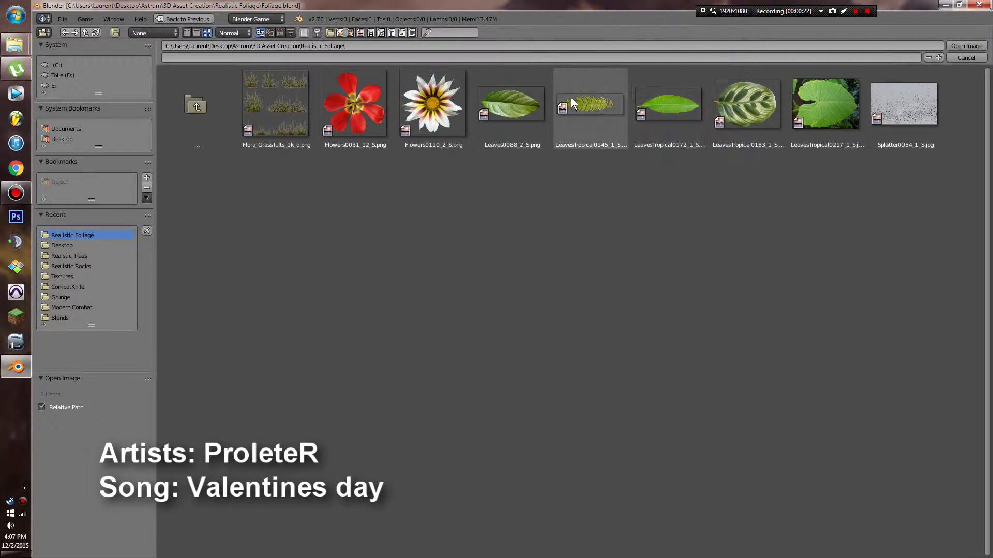
double_click(591, 97)
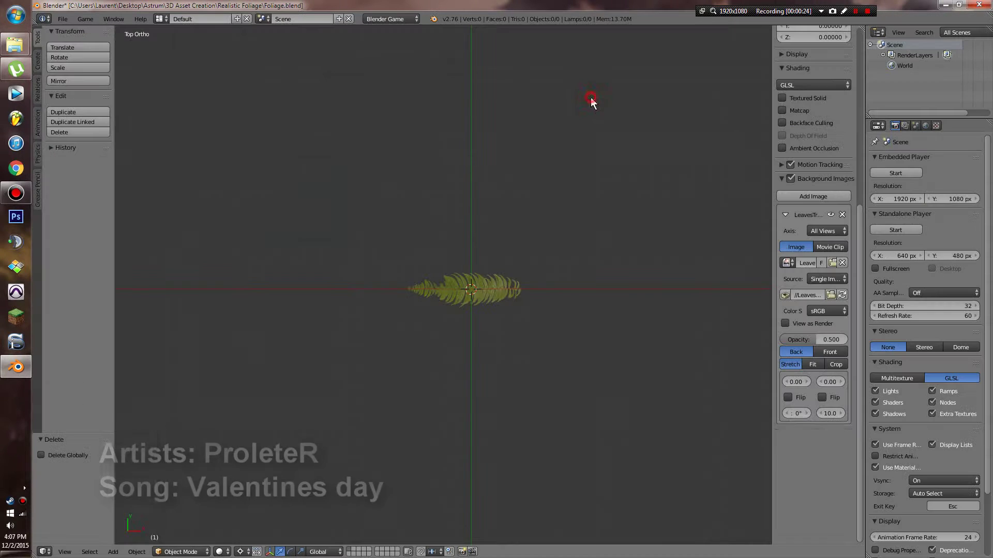
- Add a plane mesh at the origin over the fern reference image
scroll(563, 207, "up", 4)
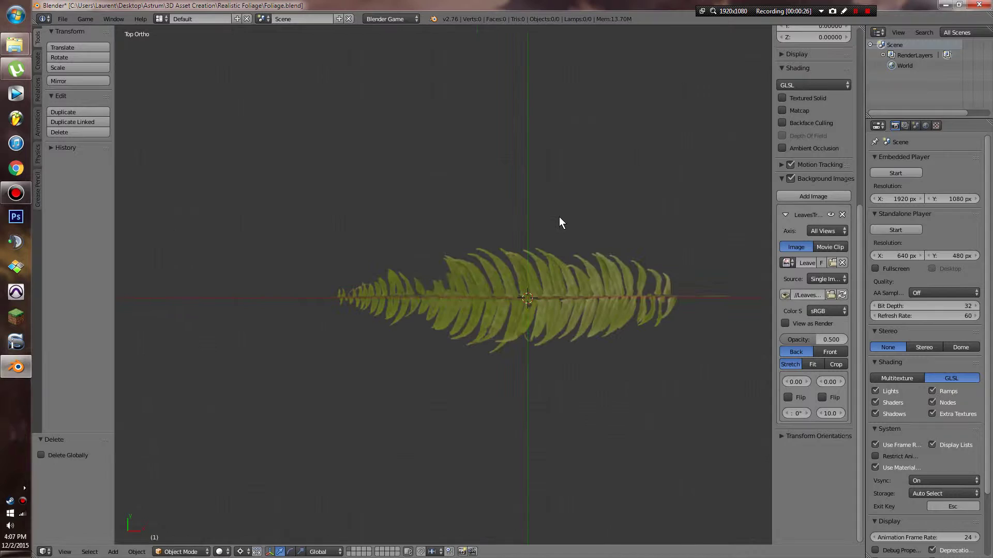
scroll(559, 216, "down", 2)
key("shift+a")
left_click(590, 211)
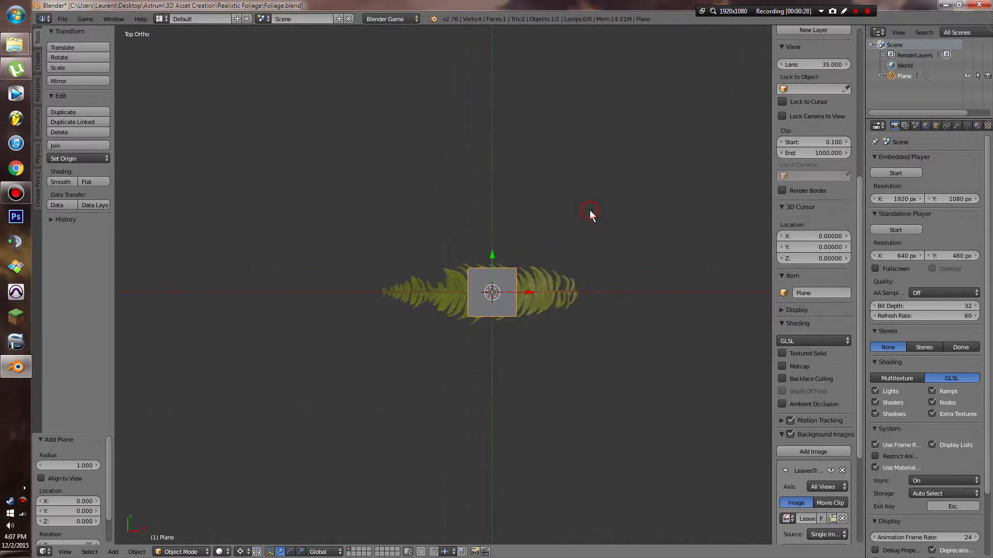
- Scale the plane's geometry up by about 1.506, and stretch it along X by about 2.453 with the reference showing through
scroll(489, 273, "up", 3)
key("Tab")
middle_click_drag(458, 305, 455, 268, "shift")
key("s")
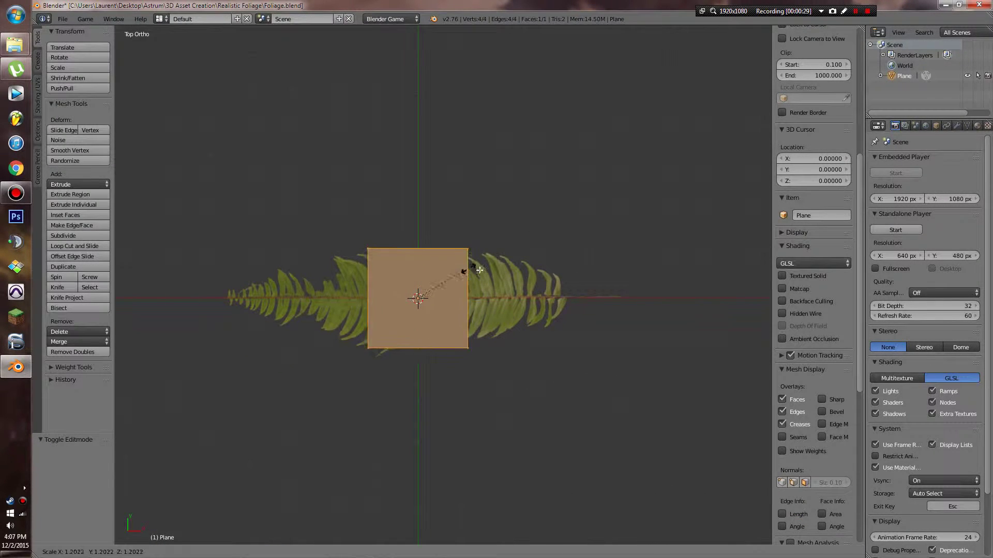
left_click(482, 272)
key("alt+z")
key("s")
key("x")
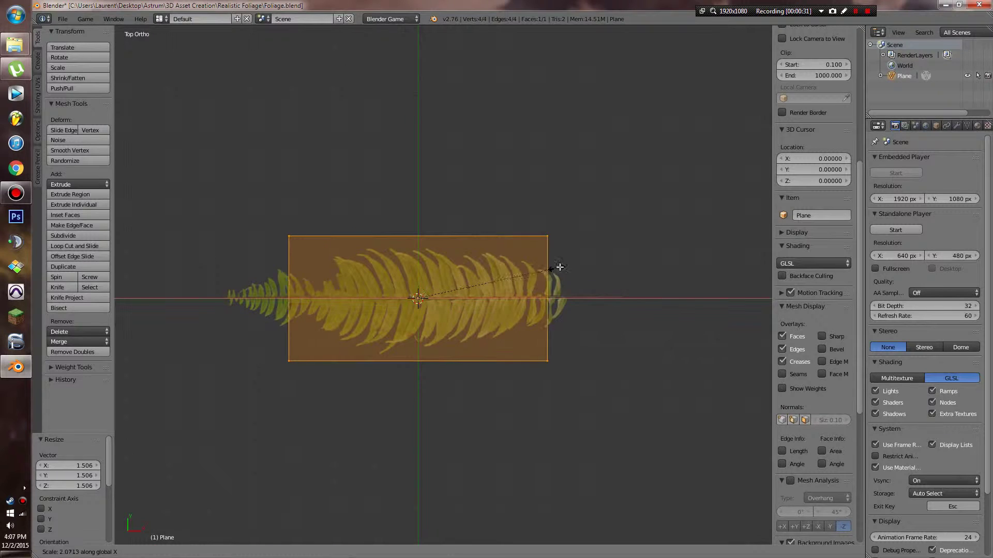
left_click(582, 266)
- Move the plane's end edge near the fern's narrow tip outward along X so the mesh covers the whole tip
key("c")
scroll(389, 327, "down", 10)
middle_click_drag(562, 354, 563, 239)
right_click(563, 238)
key("g")
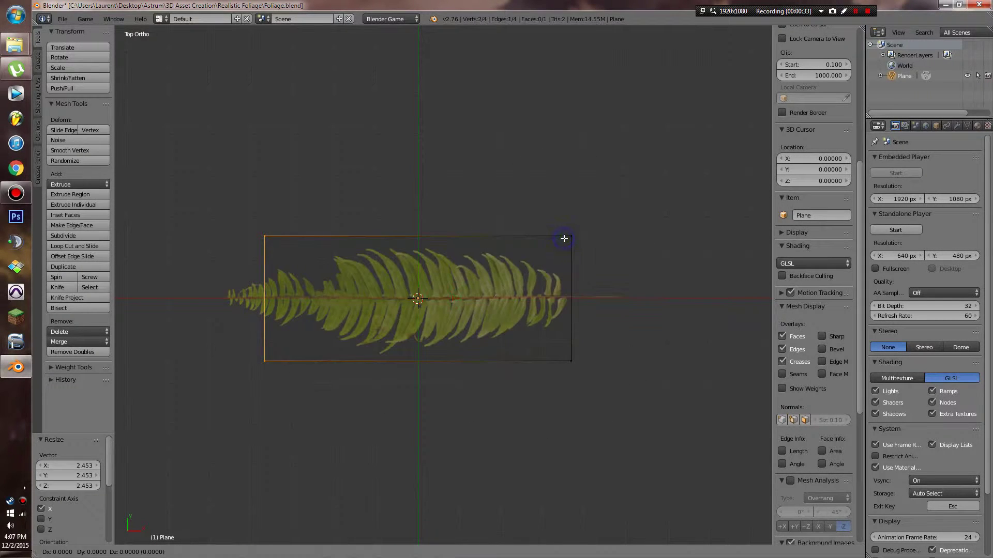
key("x")
left_click(512, 234)
- Add three evenly spaced loop cuts across the length of the plane
key("a")
key("ctrl+r")
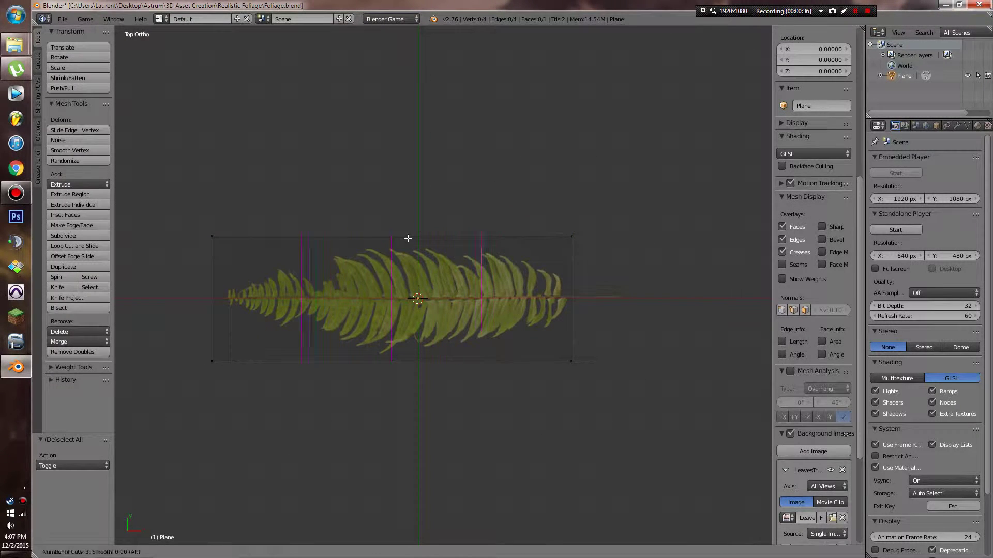
left_click(407, 238)
right_click(407, 238)
- Select the middle cross edge of the plane in an angled view
middle_click_drag(407, 239, 436, 178)
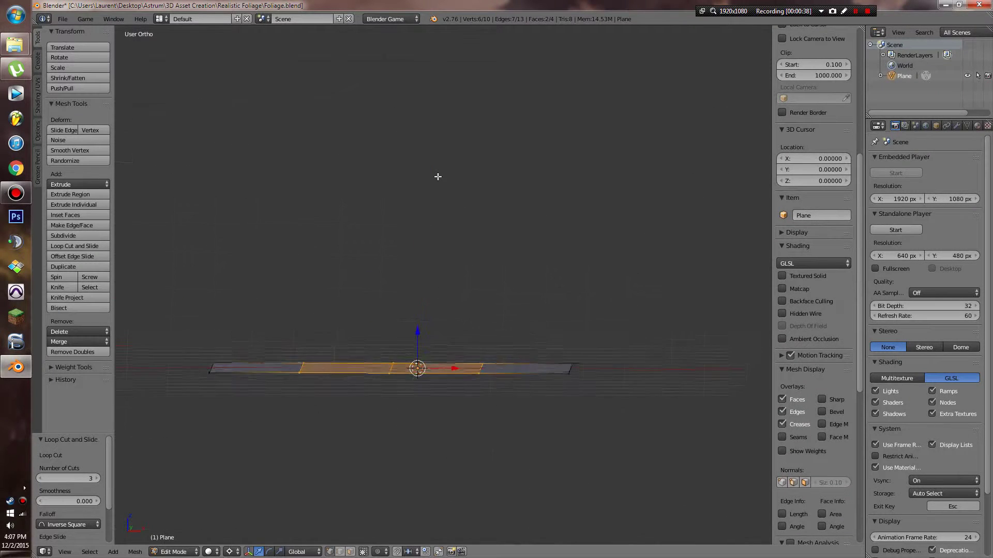
right_click(395, 367)
middle_click_drag(395, 367, 412, 336)
key("g")
key("z")
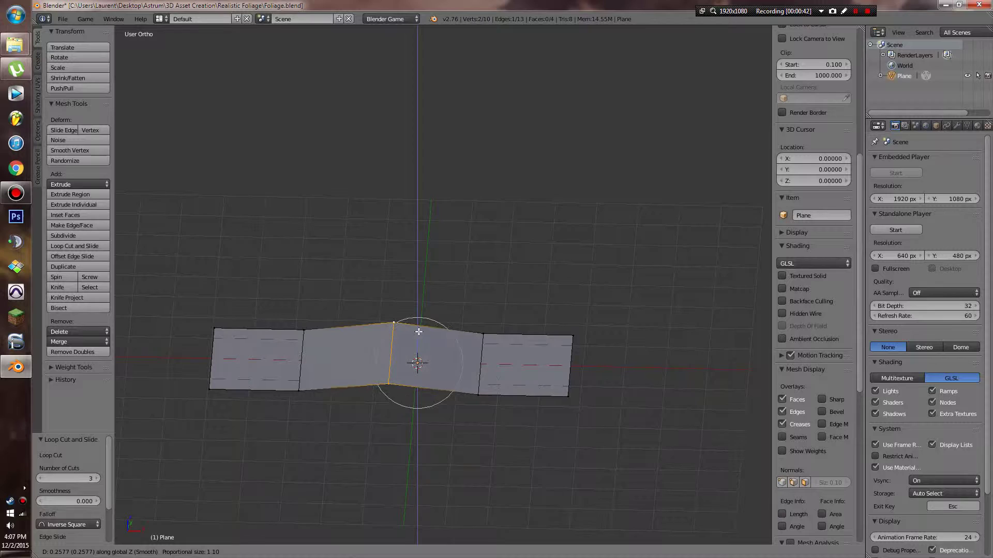
scroll(420, 316, "down", 5)
scroll(421, 307, "up", 3)
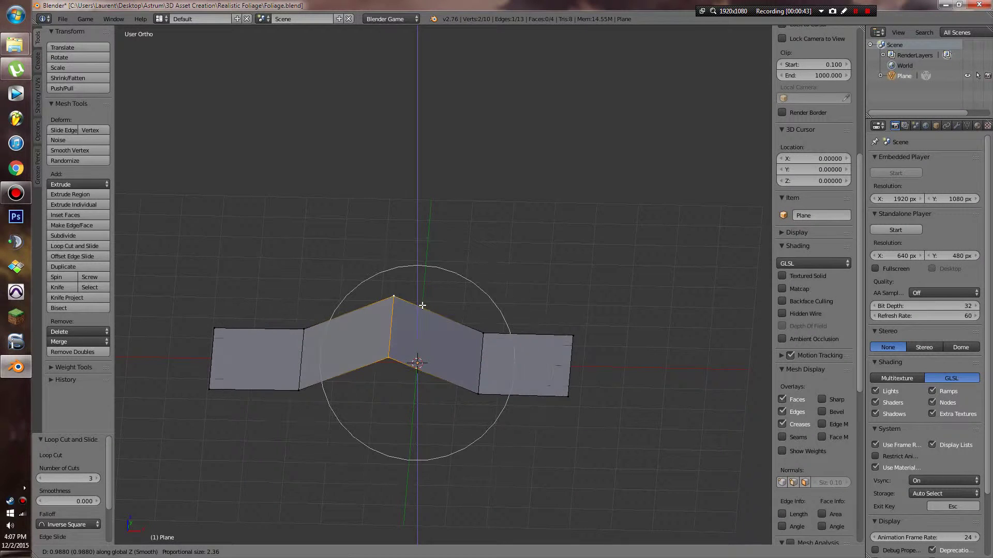
scroll(422, 305, "down", 4)
scroll(424, 302, "down", 6)
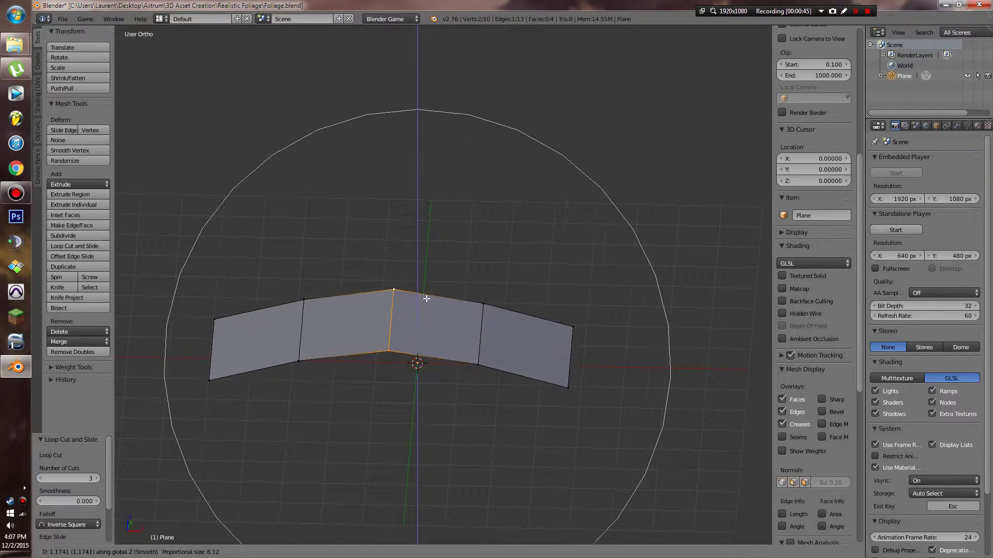
key("Escape")
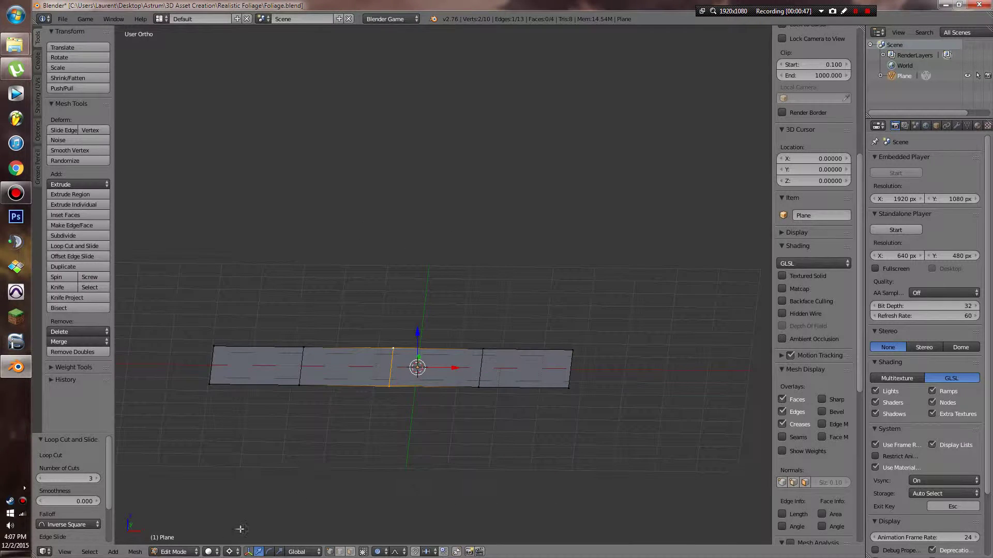
- Change the pivot point from the 3D cursor, and raise the middle edge about 1.153 along Z with smooth proportional editing
left_click(233, 551)
left_click(250, 506)
key("g")
key("z")
scroll(338, 391, "down", 1)
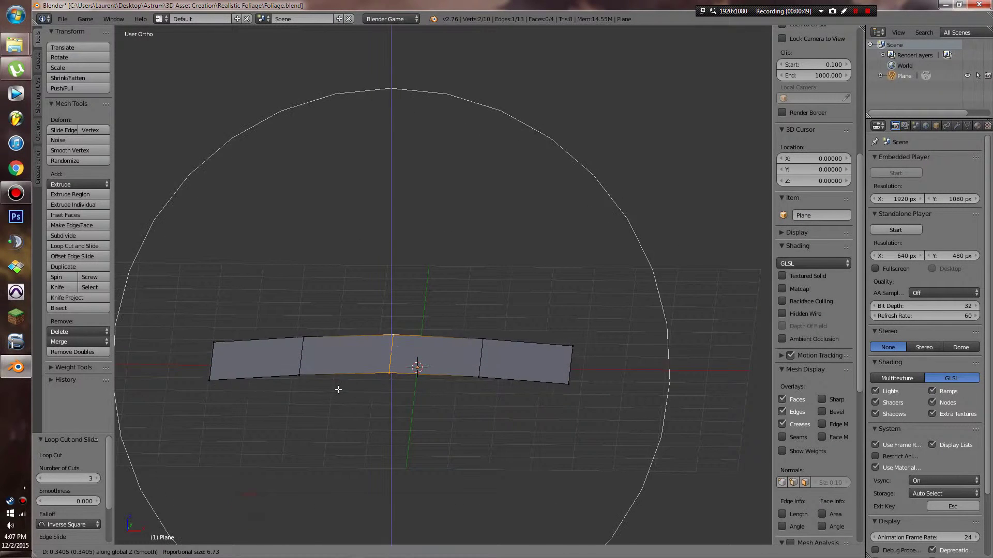
scroll(341, 382, "up", 4)
scroll(348, 371, "down", 3)
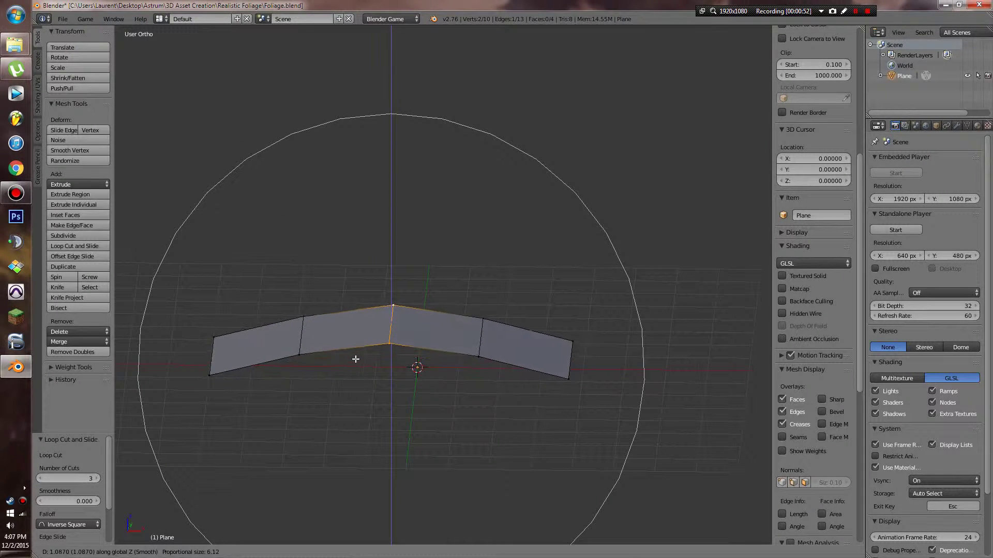
left_click(357, 358)
right_click(304, 325)
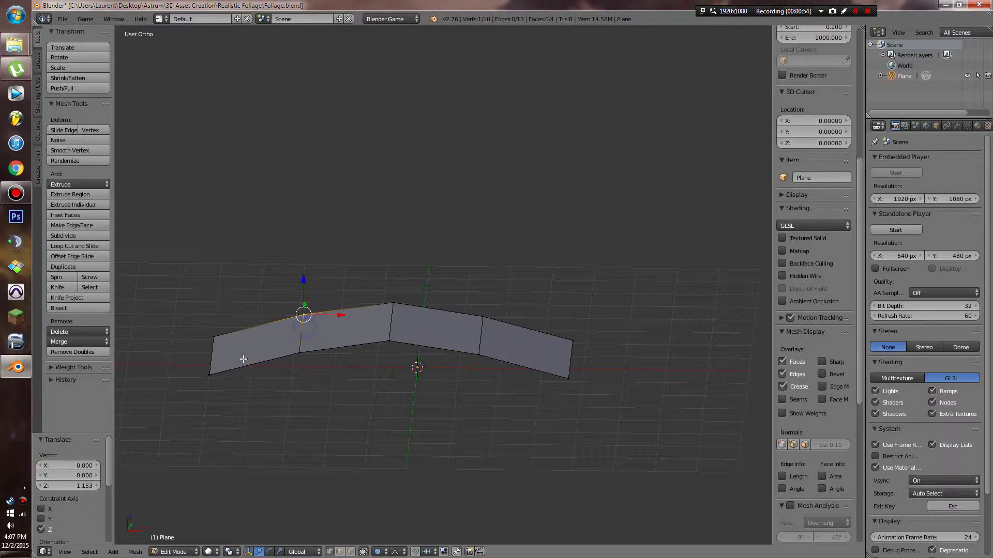
key("g")
key("z")
scroll(215, 359, "up", 4)
- Lower the end edge at the leaf's tip about 0.616 along Z with smooth proportional editing
right_click(221, 367)
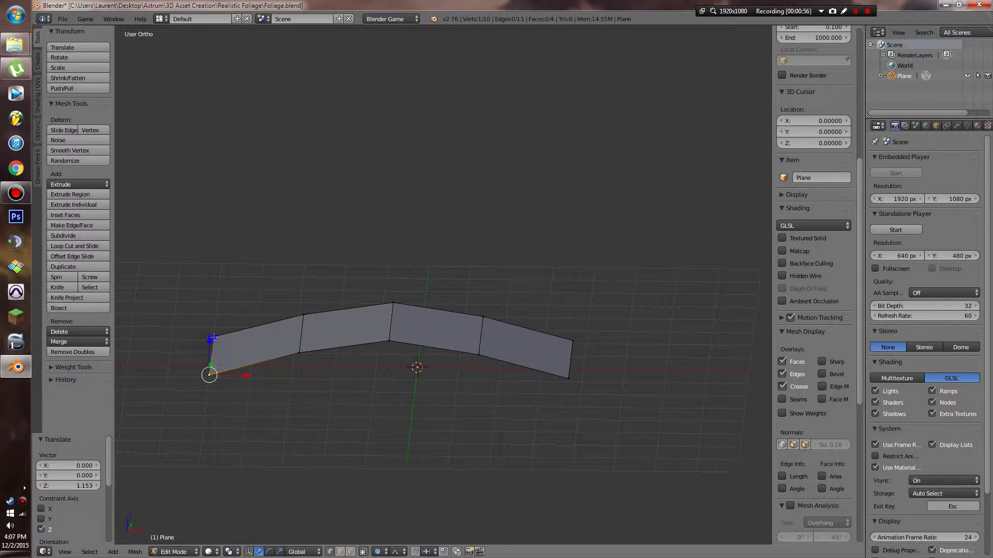
right_click(217, 339, "shift")
key("g")
key("z")
scroll(228, 352, "up", 4)
left_click(235, 358)
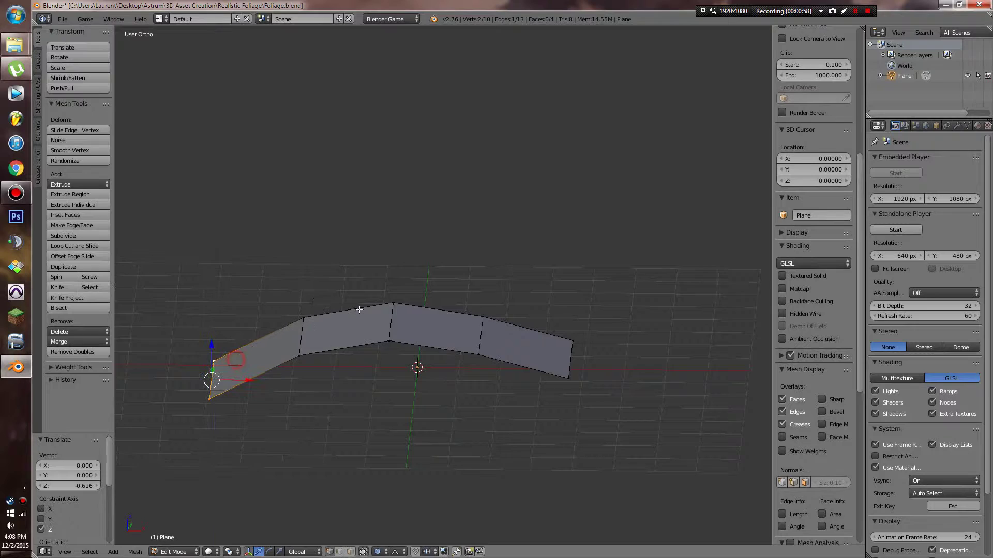
- Edge-slide the middle cut toward the leaf tip by a factor of about 0.462, and the neighbouring cut nearer the tip by about 0.316
key("ctrl+e")
left_click(396, 317)
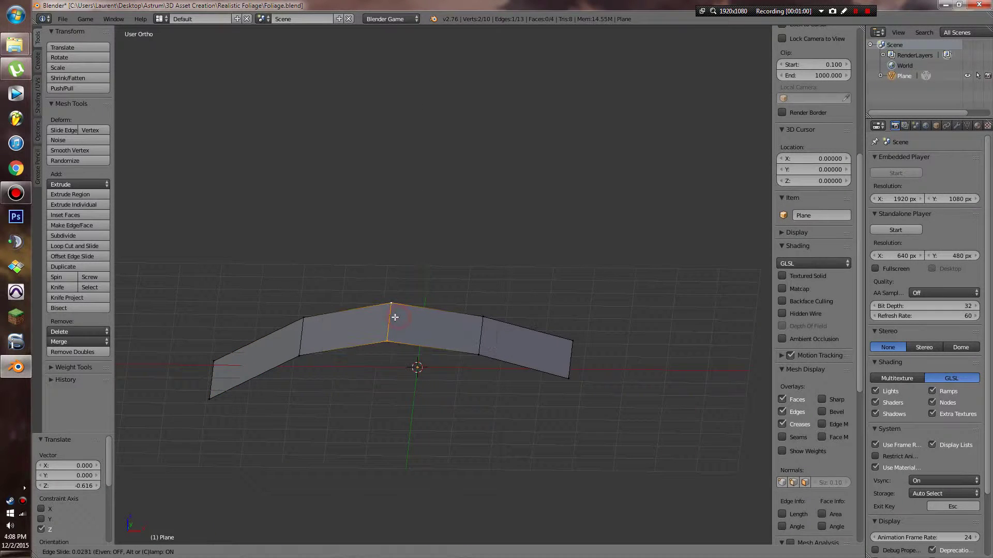
left_click(367, 317)
right_click(293, 340)
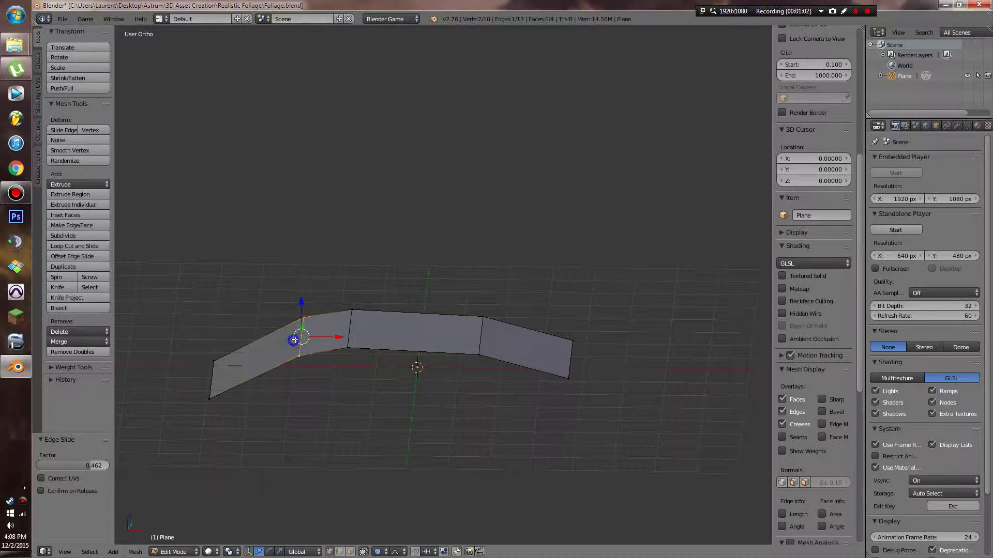
key("ctrl+e")
left_click(292, 335)
left_click(274, 344)
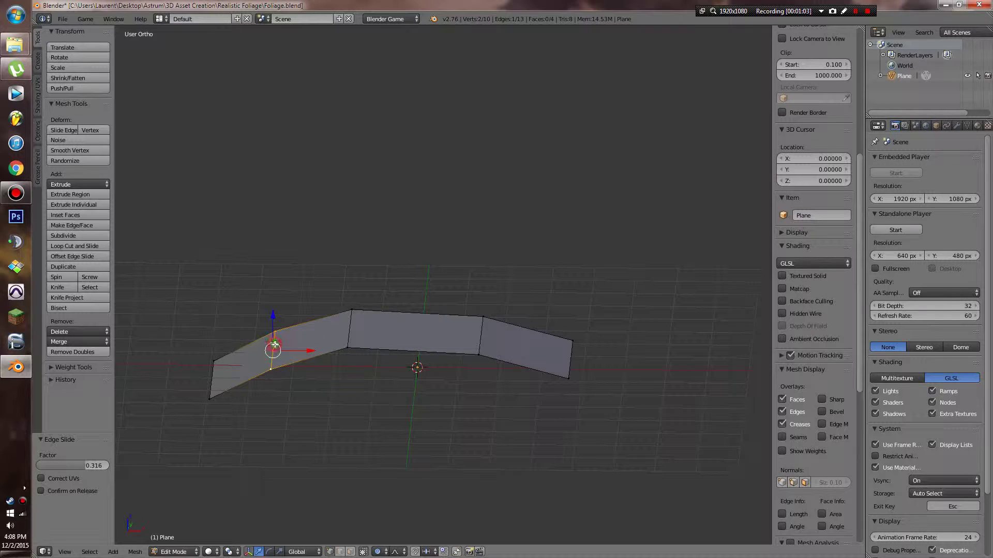
- Raise the slid middle edge along Z with a wide smooth proportional falloff to arch the leaf more strongly
right_click(351, 321)
key("g")
key("z")
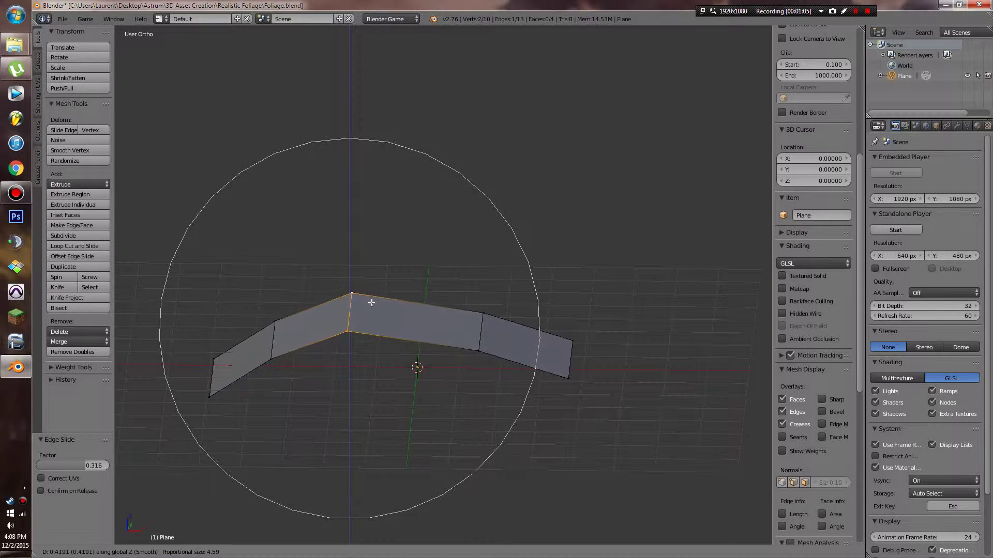
scroll(380, 294, "up", 4)
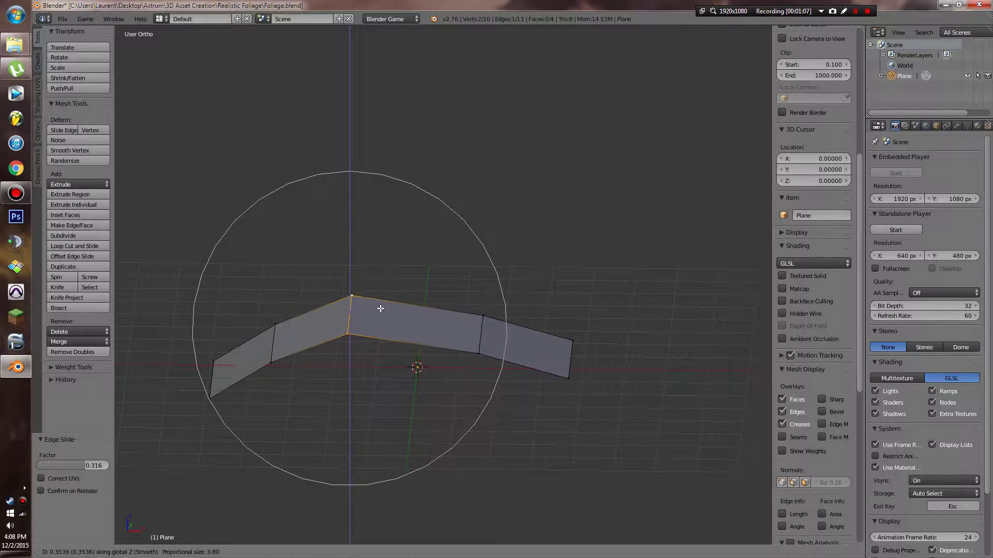
scroll(384, 296, "down", 6)
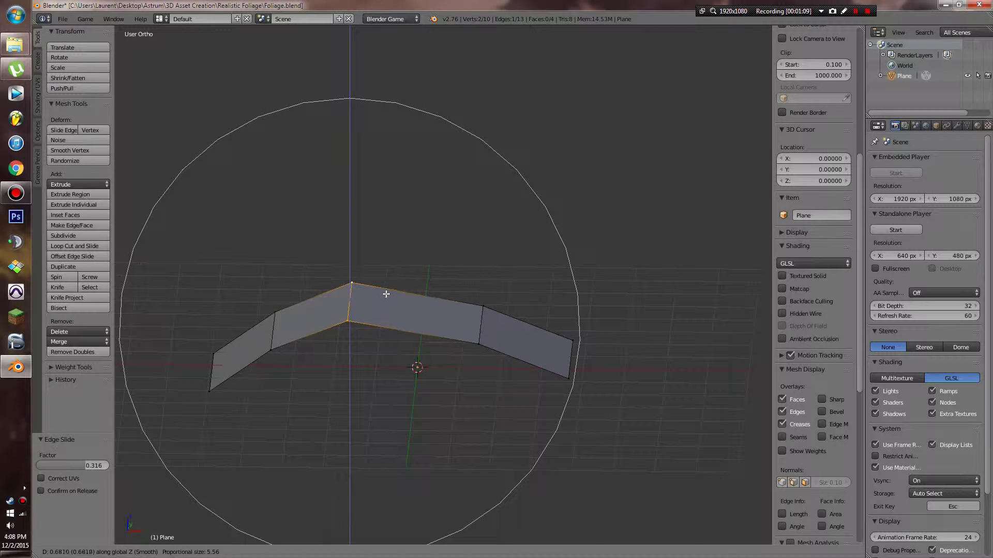
left_click(392, 314)
- Examine the arched plane from the side, and compare its outline and stem end with the fern reference in top view
middle_click_drag(392, 315, 368, 339)
key("Tab")
key("Tab")
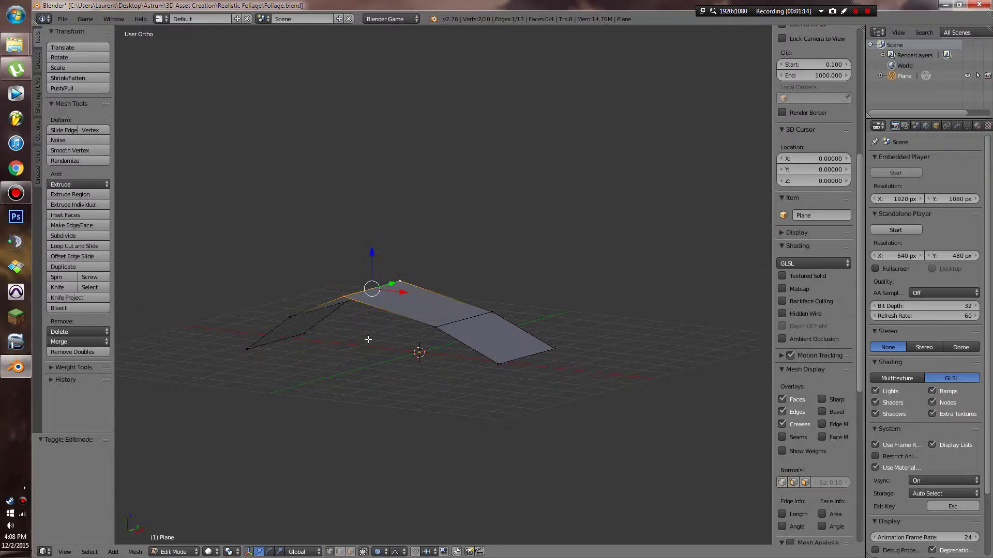
key("KP_4")
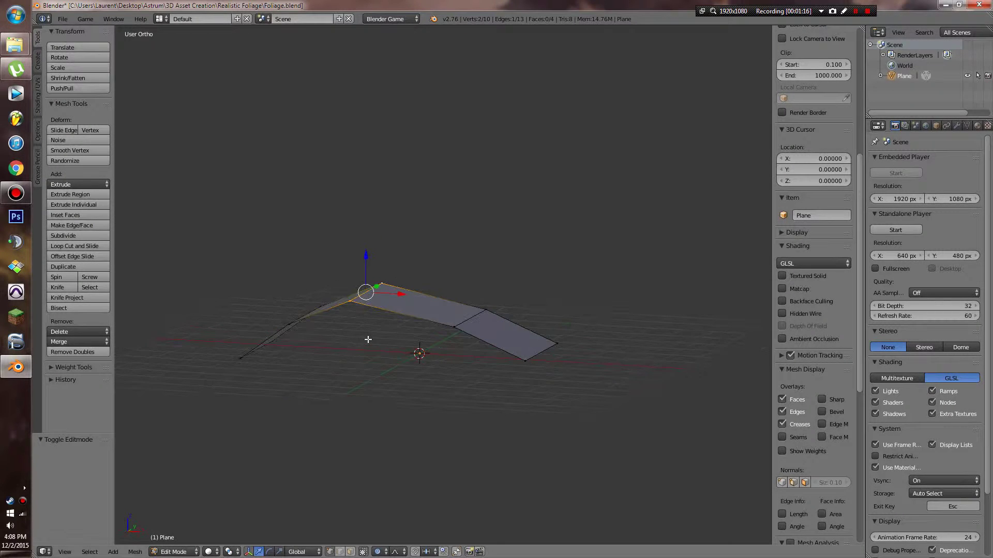
key("KP_7")
key("alt+z")
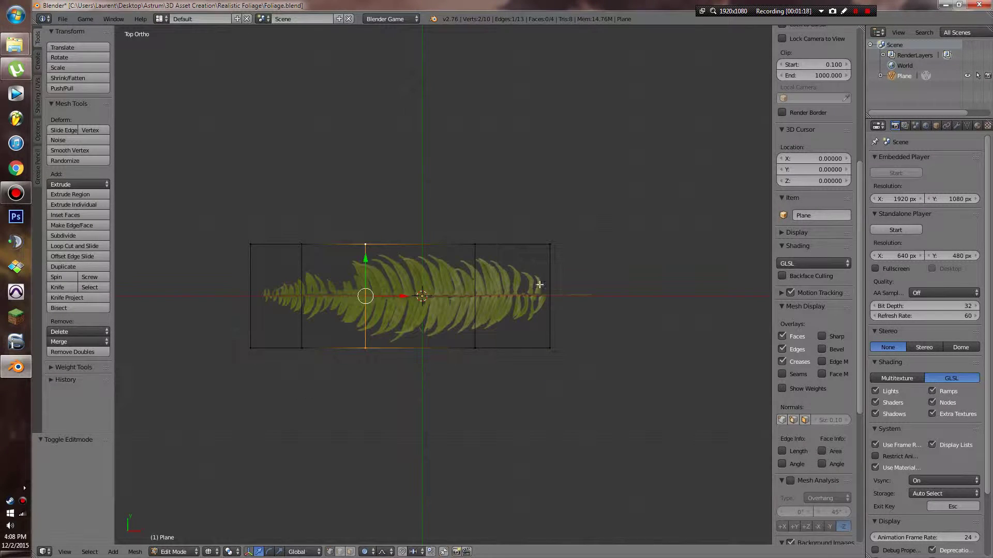
middle_click_drag(609, 301, 436, 299, "shift")
scroll(436, 299, "up", 4)
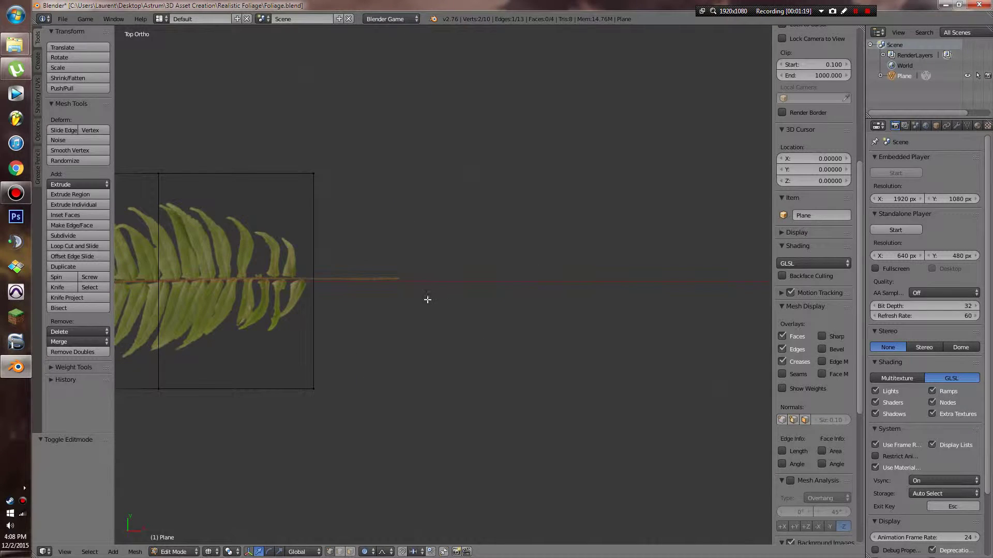
key("alt+z")
scroll(401, 278, "down", 4)
key("alt+z")
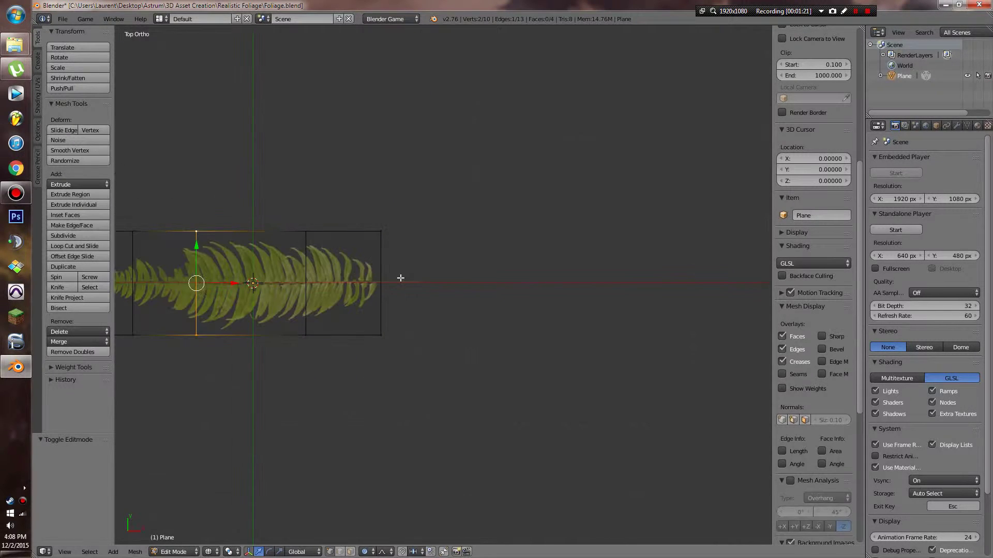
scroll(404, 279, "down", 2)
key("Tab")
key("Tab")
- Move the entire leaf mesh about -4.934 along X and disable proportional editing
key("a")
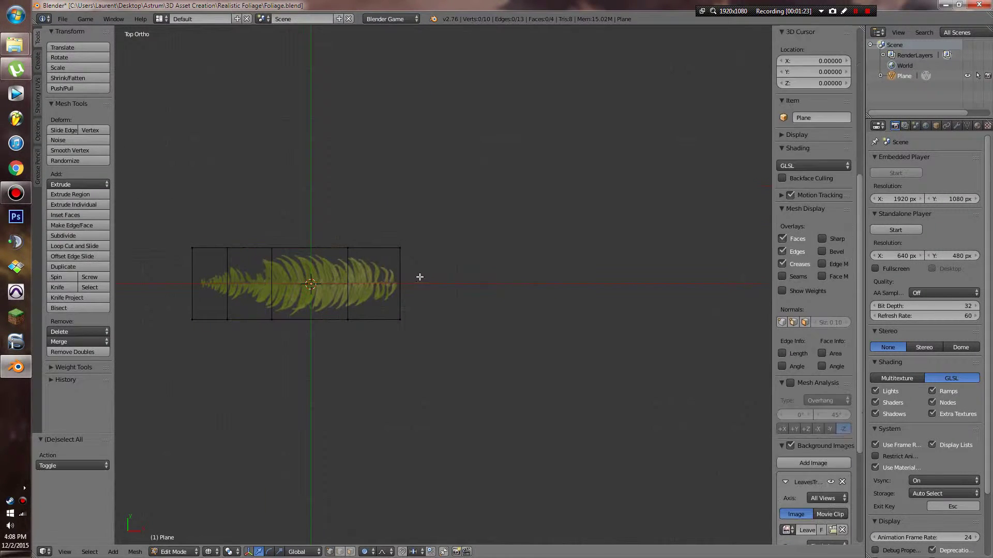
key("a")
middle_click_drag(419, 277, 516, 283, "shift")
key("g")
key("x")
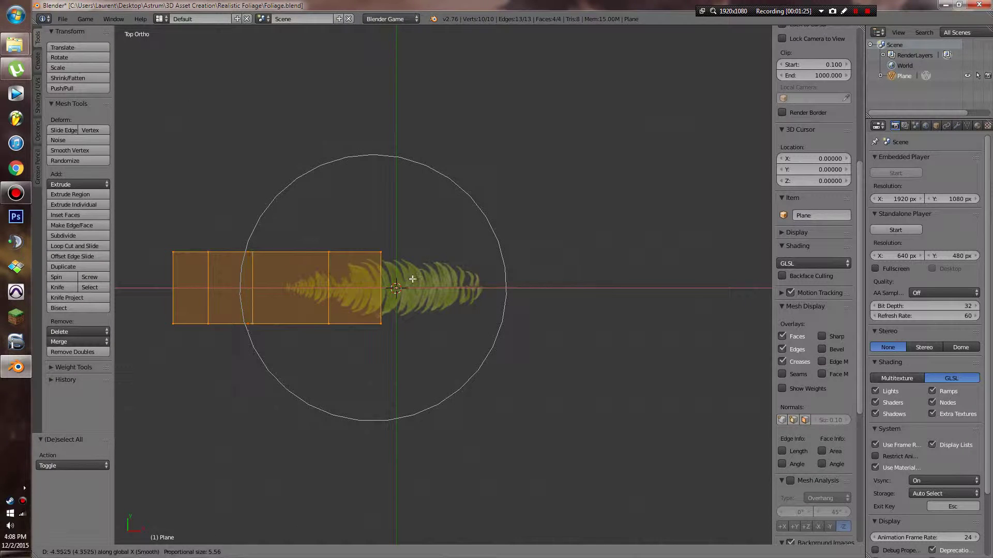
left_click(398, 279)
left_click(365, 552)
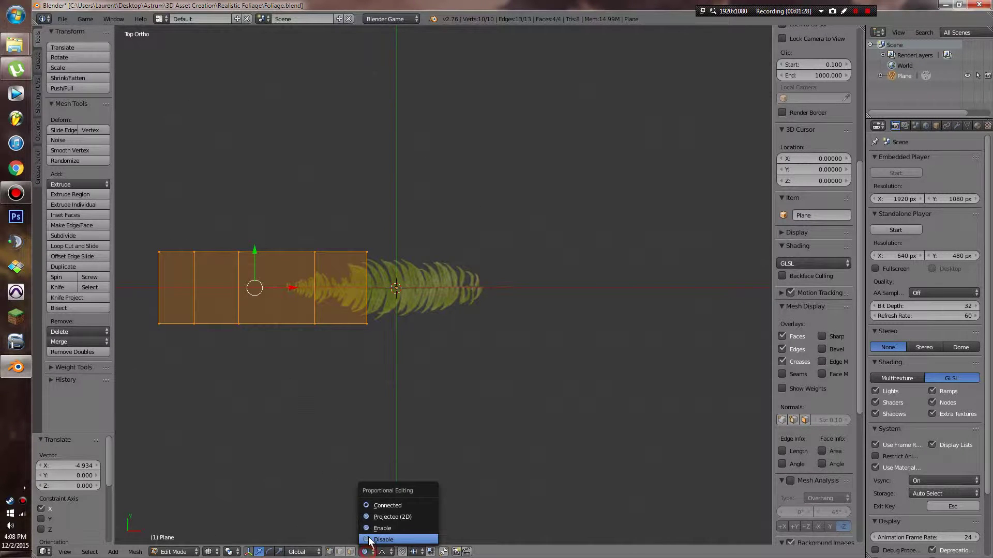
left_click(368, 536)
- Add a cube at the origin inside the leaf's mesh and raise it 1 unit along Z
key("Tab")
middle_click_drag(406, 315, 451, 338, "shift")
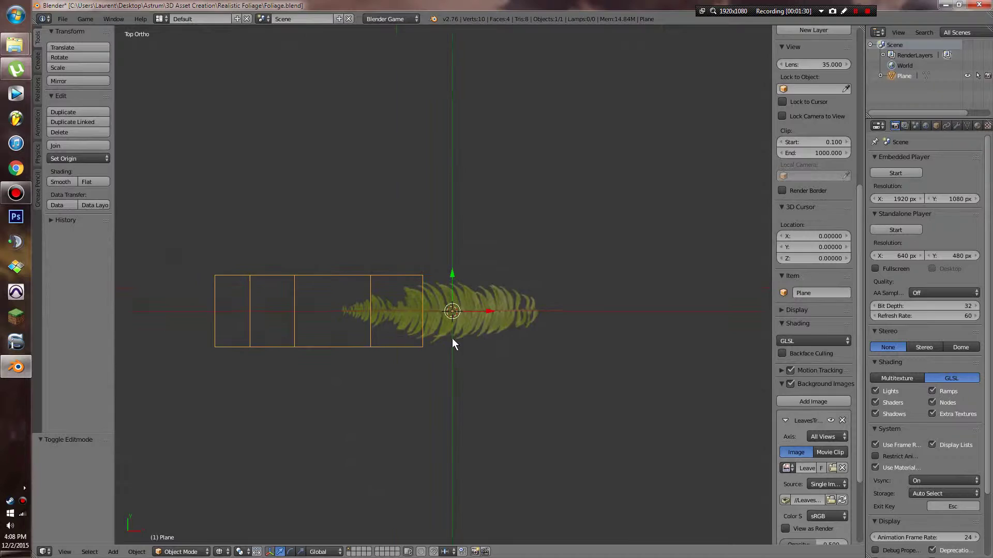
scroll(452, 338, "up", 3)
key("Tab")
key("shift+a")
left_click(469, 342)
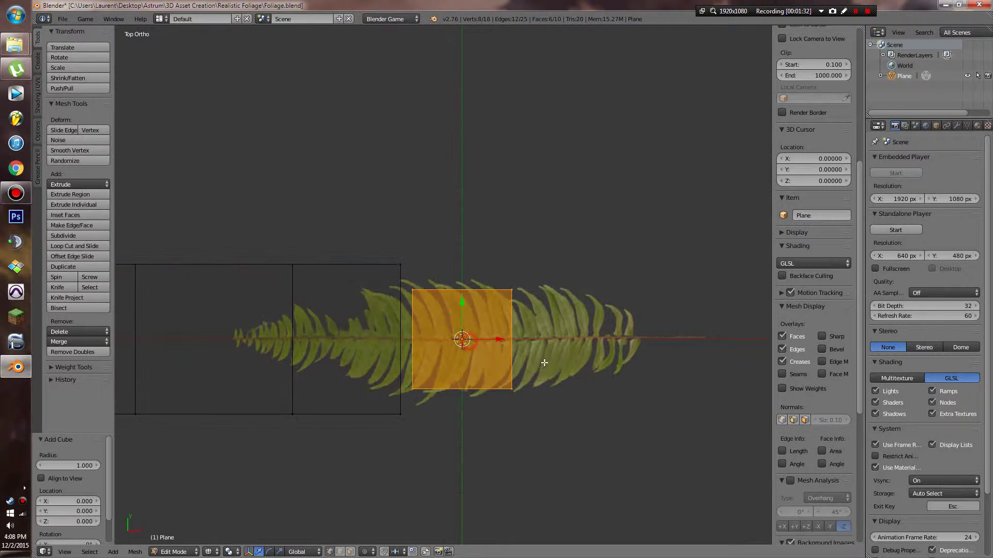
middle_click_drag(642, 374, 636, 266)
key("g")
key("z")
key("1")
left_click(635, 266)
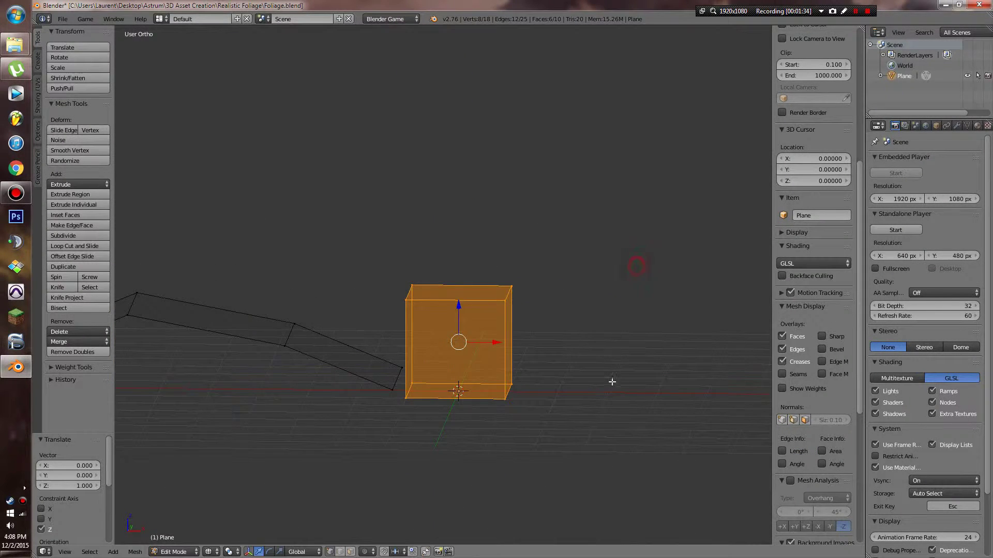
- Scale the cube uniformly to about 0.196 around the 3D cursor and display the model in solid shading
middle_click_drag(612, 382, 665, 373)
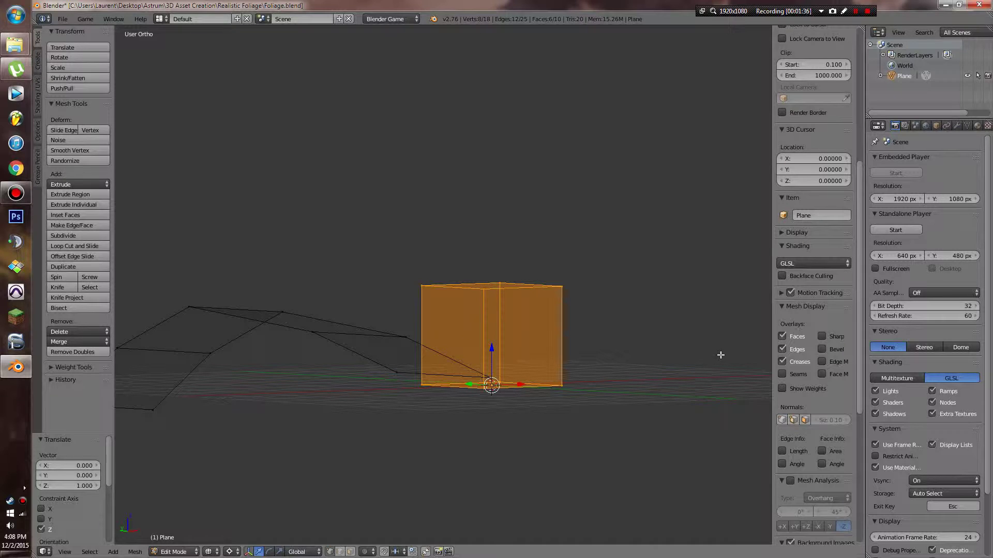
key("s")
left_click(561, 372)
key("z")
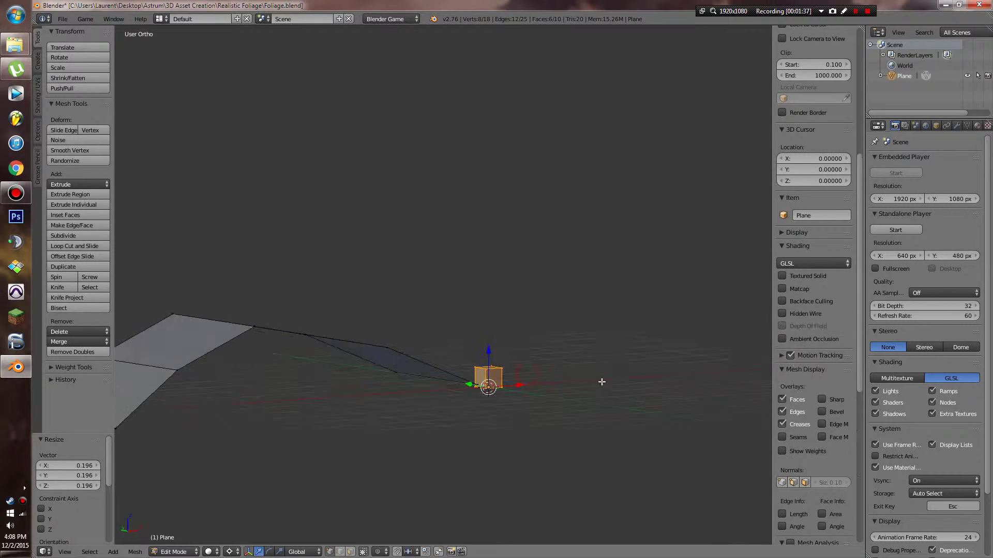
- Lower the small cube about 0.193 along Z and scale it uniformly by about 0.459
scroll(605, 414, "up", 5)
middle_click_drag(610, 446, 581, 252, "shift")
key("g")
key("z")
left_click(589, 277)
key("s")
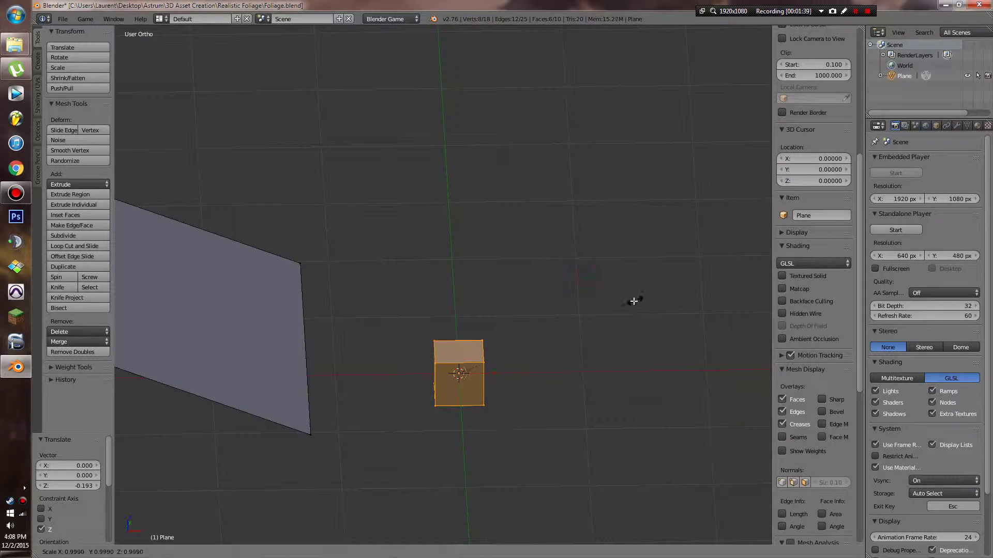
left_click(525, 322)
- Merge the cube's four top vertices at their center to form a pyramid
middle_click_drag(432, 388, 440, 362)
right_click(450, 356)
key("c")
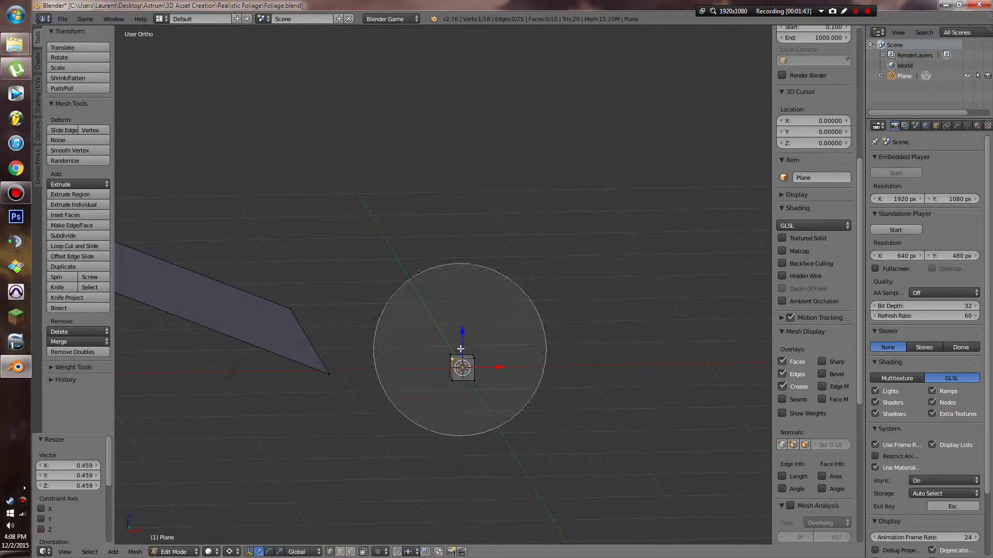
left_click(469, 281)
scroll(470, 279, "up", 8)
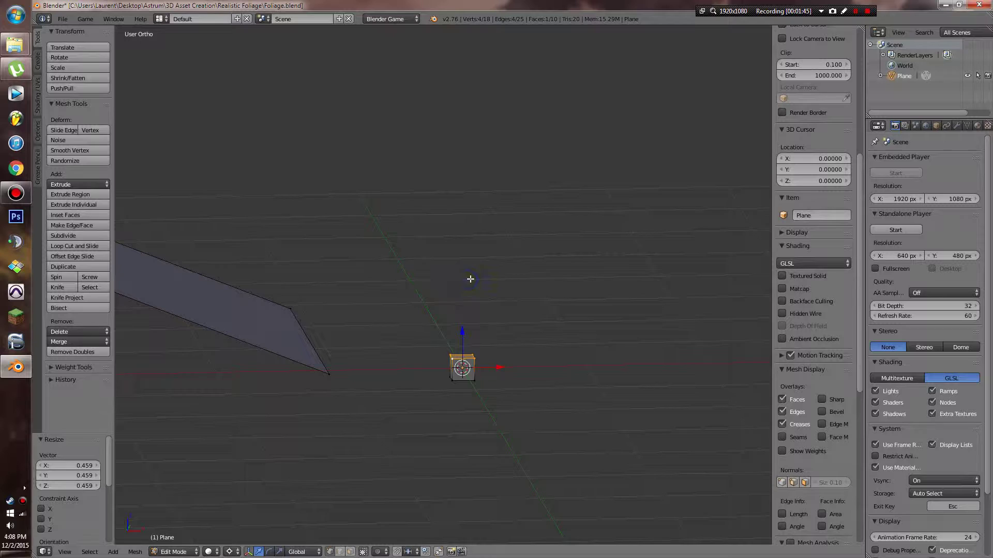
key("alt+m")
left_click(470, 280)
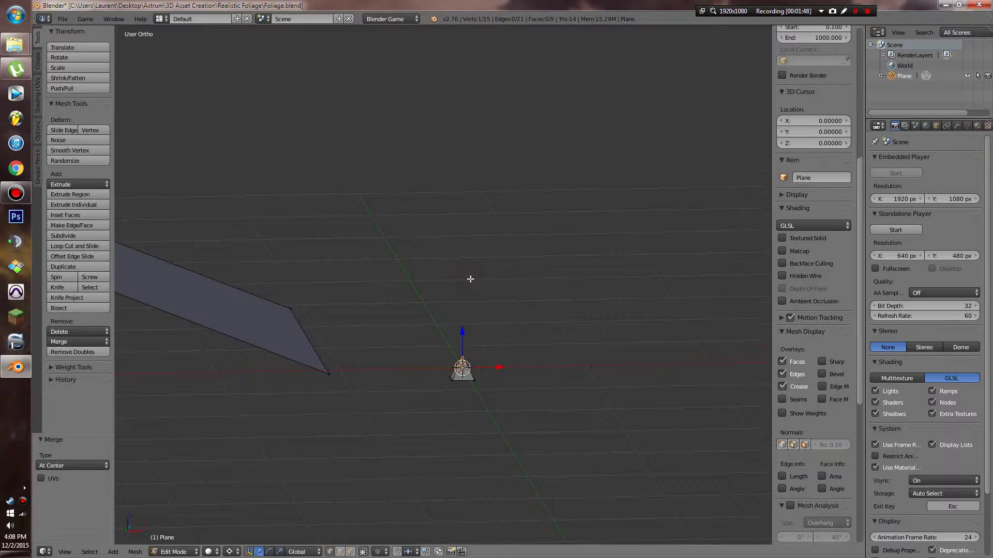
- In front view, stretch the pyramid's apex about -2.159 along X and 0.614 along Z, then on to the leaf's nearest cut to form the stem
key("KP_3")
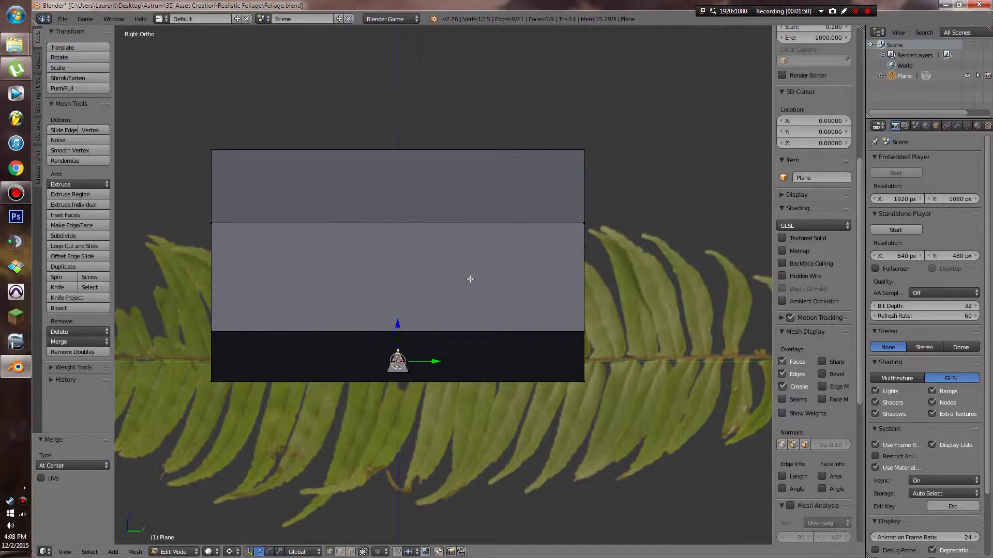
key("KP_1")
key("g")
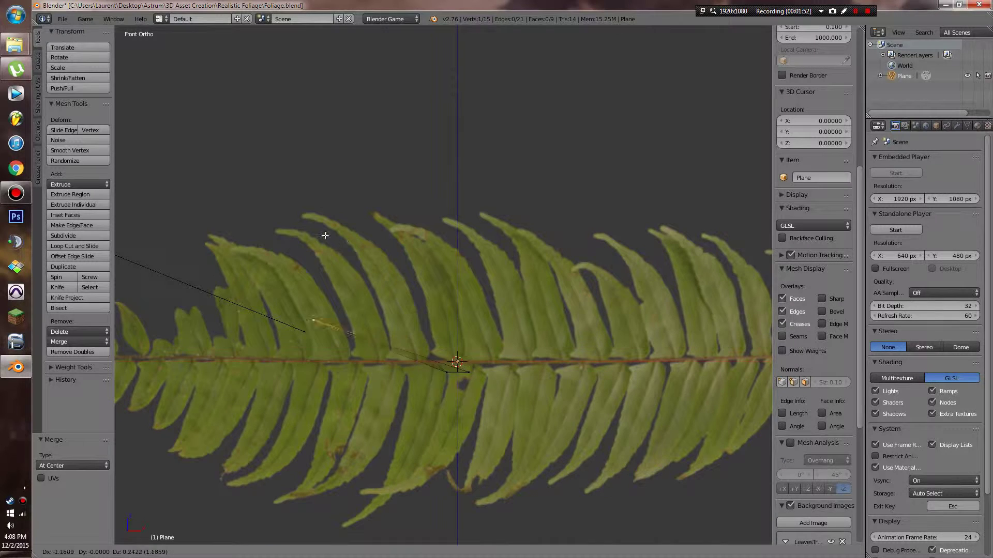
left_click(212, 194)
scroll(217, 197, "down", 5)
middle_click_drag(421, 293, 541, 341, "shift")
scroll(541, 340, "up", 3)
key("g")
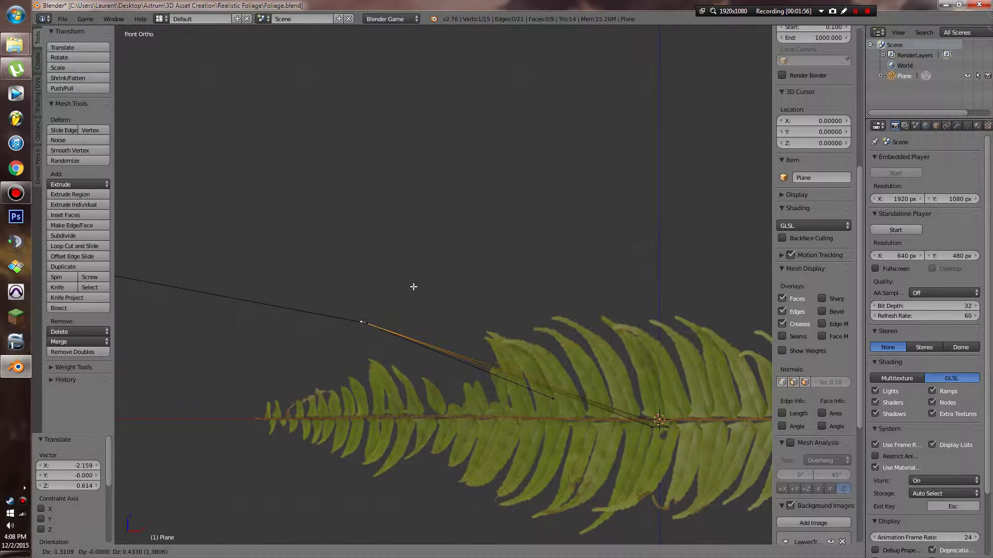
left_click(417, 285)
- Move the leaf's stem-end edge about 0.036 along X and 0.072 along Z onto the stem, and check the fit
key("a")
key("c")
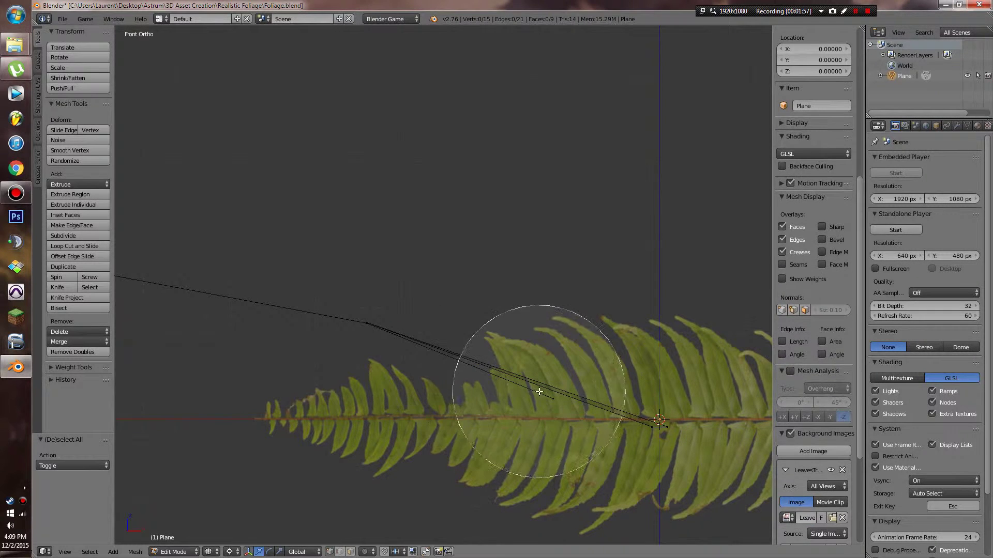
left_click(535, 387)
right_click(676, 421)
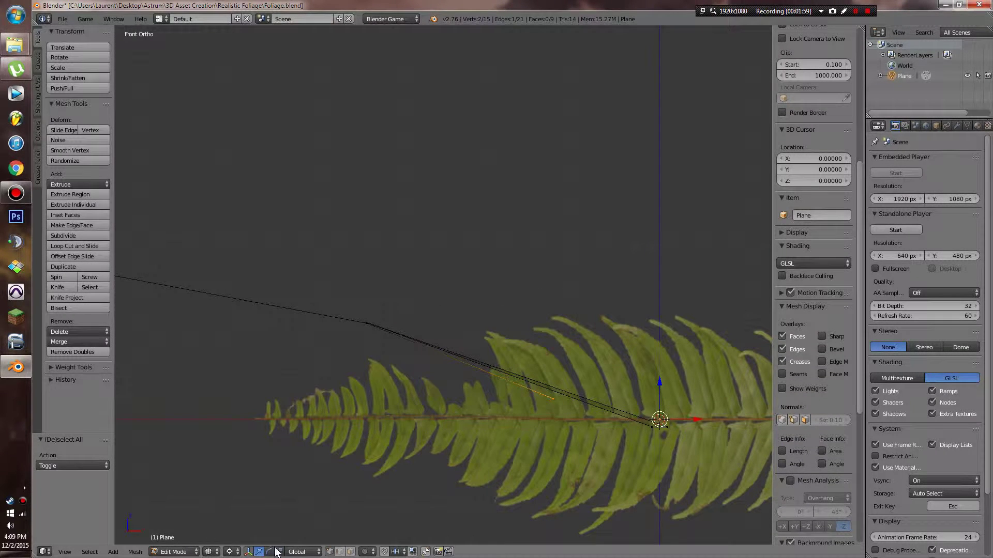
key("g")
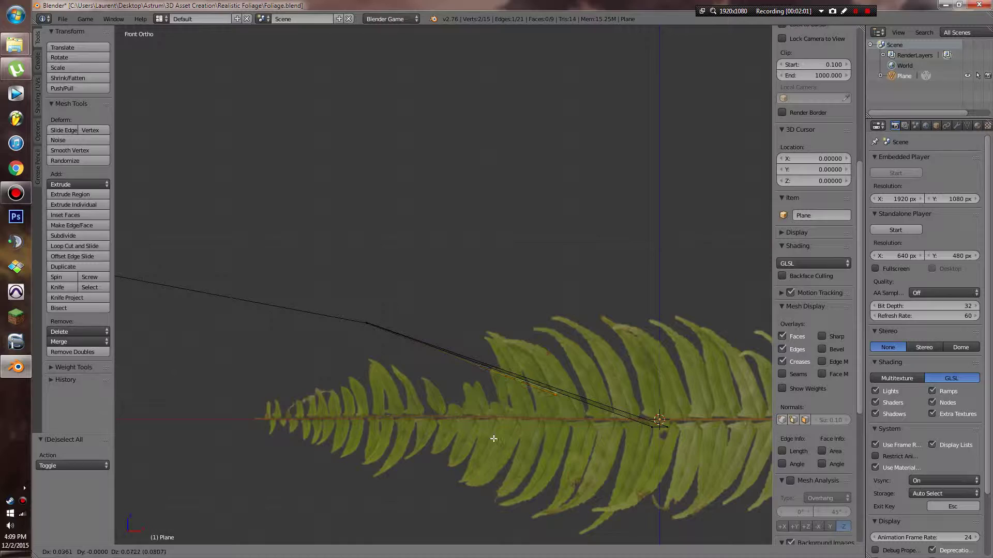
left_click(494, 438)
middle_click_drag(550, 408, 583, 419)
key("Tab")
scroll(532, 436, "down", 4)
scroll(570, 458, "up", 6)
key("Tab")
scroll(583, 419, "down", 3)
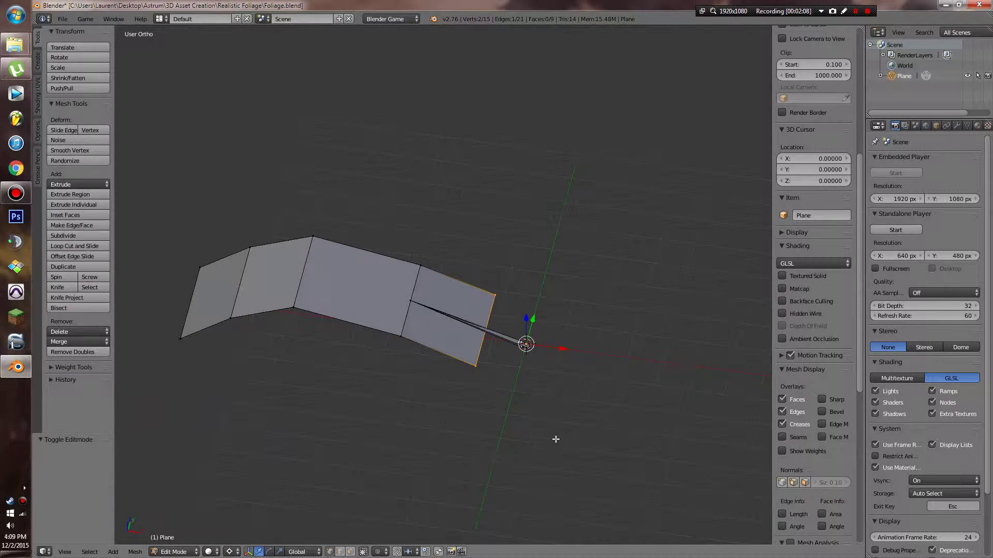
- Duplicate the whole leaf and stem in place and try rotating the copy about -52 degrees around global Z
key("a")
key("shift+d")
key("Escape")
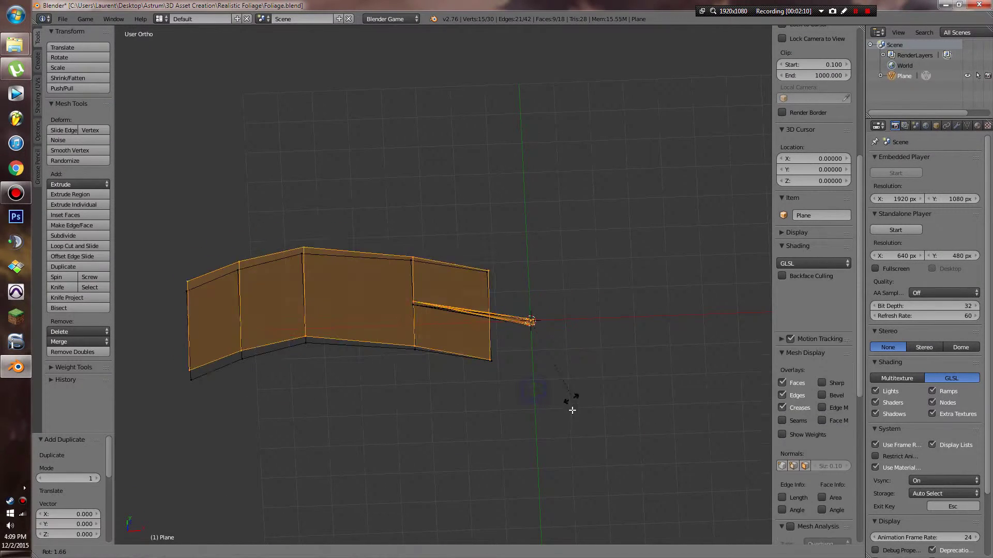
key("r")
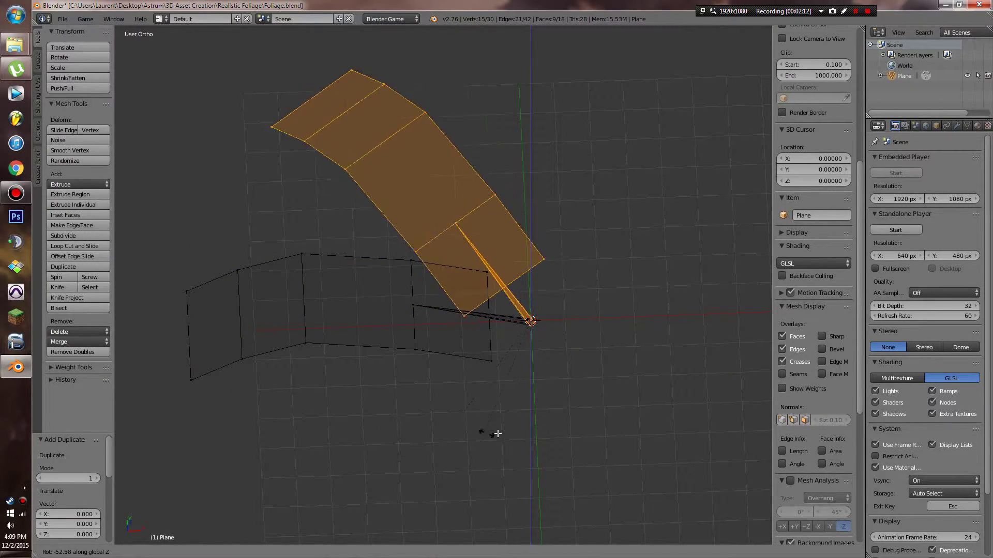
left_click(495, 427)
key("z")
mouse_move(495, 427)
middle_mouse_down()
mouse_move(525, 401)
mouse_move(554, 399)
mouse_move(443, 355)
middle_mouse_up()
- Try another duplicate rotated around Z, and undo the copies to return to a single leaf and stem
key("shift+d")
key("Escape")
key("r")
key("z")
key("Escape")
key("ctrl+z")
key("g")
right_click(455, 338)
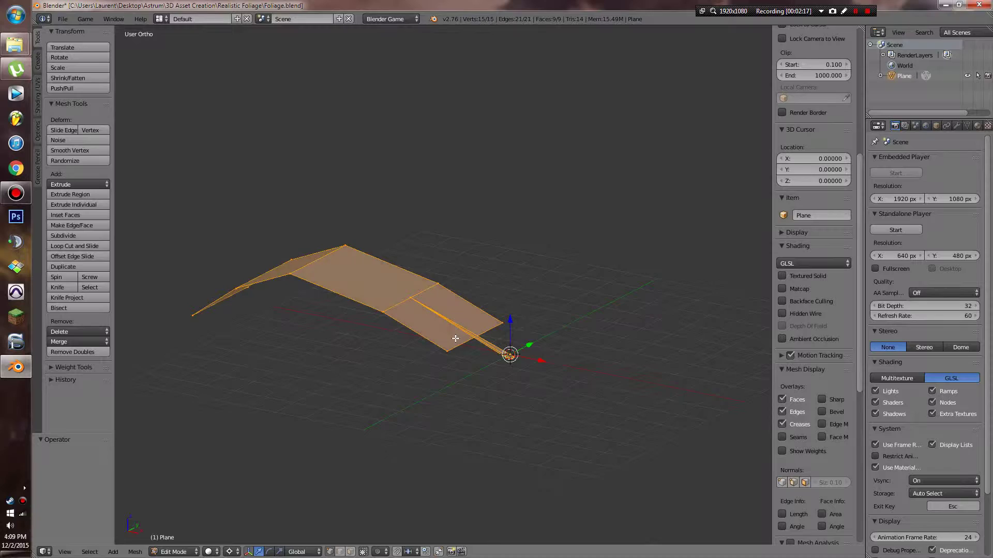
key("r")
right_click(596, 352)
- Save the file over the existing Foliage.blend
middle_click_drag(596, 351, 531, 385)
key("ctrl+s")
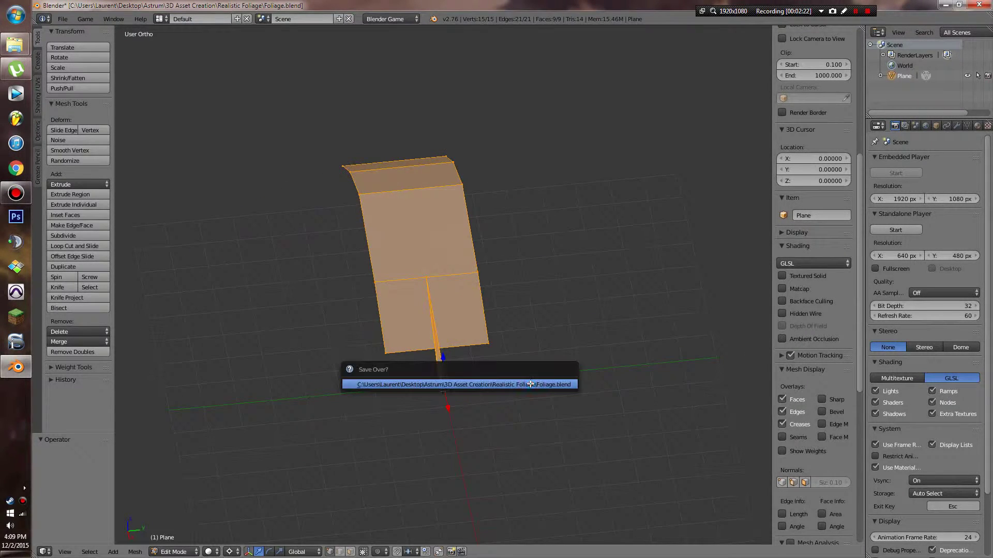
left_click(530, 384)
- Select the stem's entire linked mesh and create a new material named PlantStem
middle_click_drag(468, 373, 714, 219)
key("Tab")
scroll(526, 382, "up", 5)
scroll(503, 311, "up", 3)
key("Tab")
scroll(550, 331, "down", 3)
right_click(553, 346)
key("ctrl+l")
left_click(978, 126)
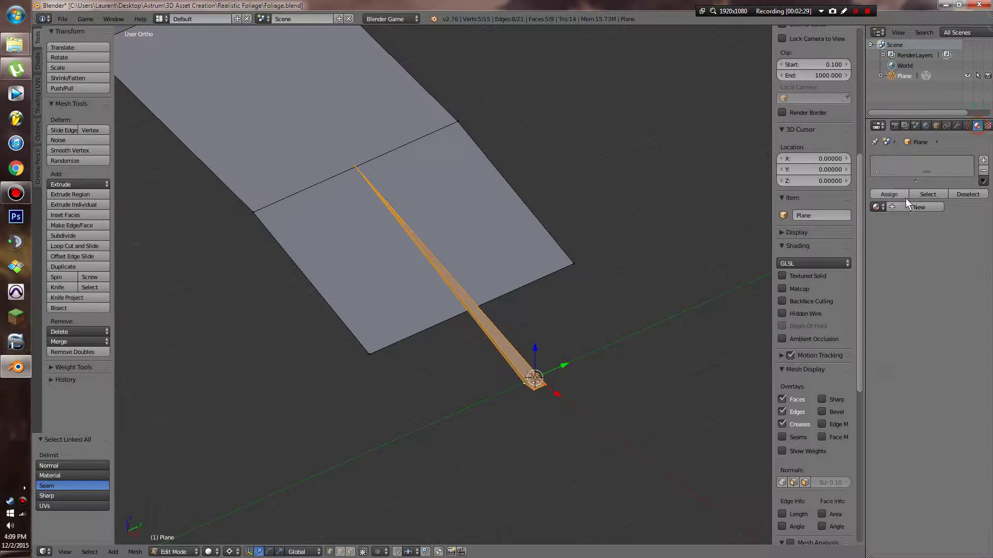
left_click(901, 208)
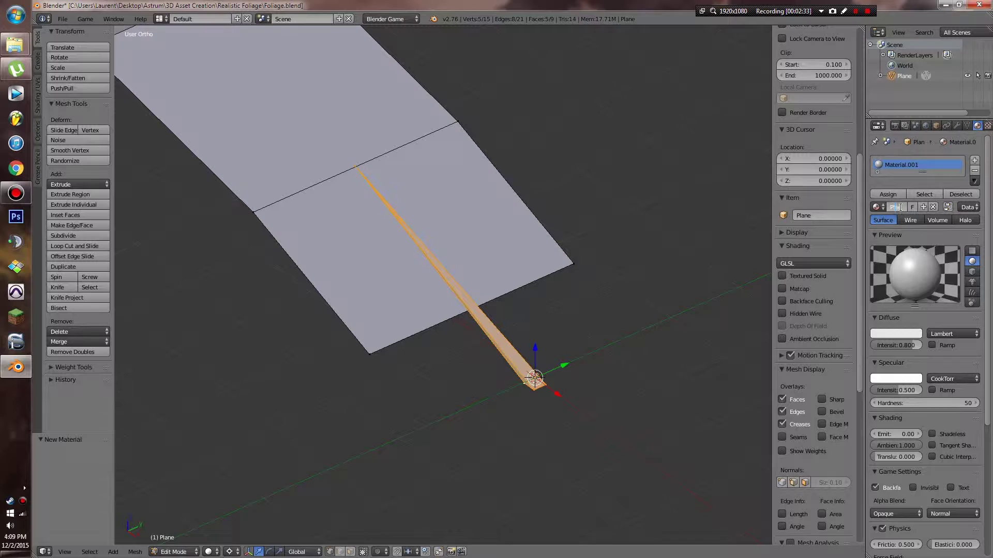
left_click(901, 207)
type("PlantStem")
key("Return")
- Add an image texture to the PlantStem material using Splatter0054_1_S.jpg and switch the viewport to textured shading
left_click(987, 126)
left_click(925, 241)
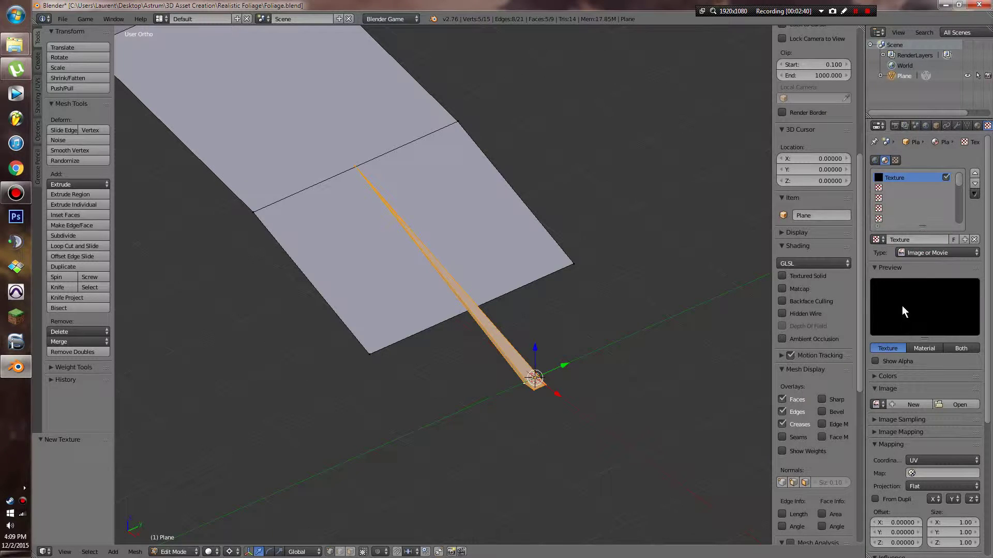
left_click(976, 406)
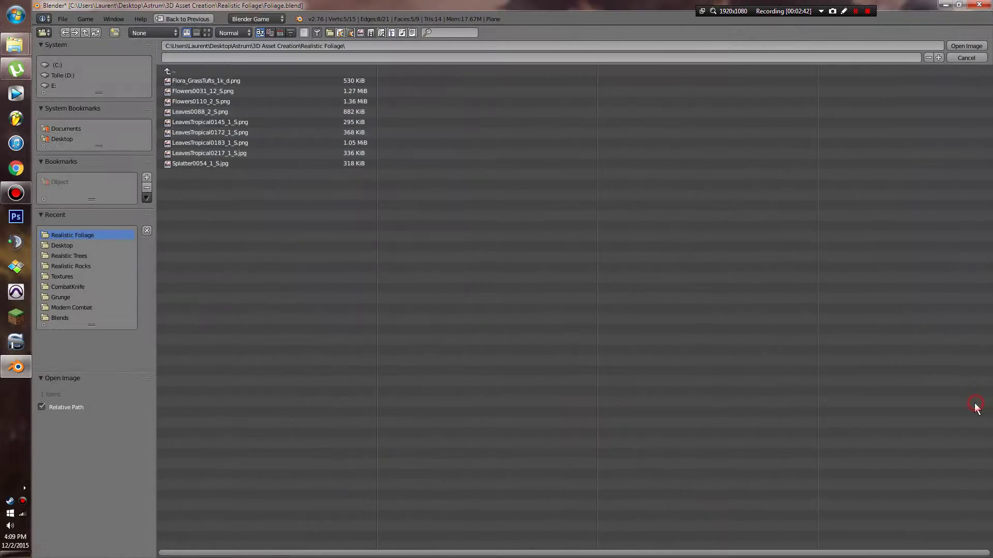
double_click(212, 164)
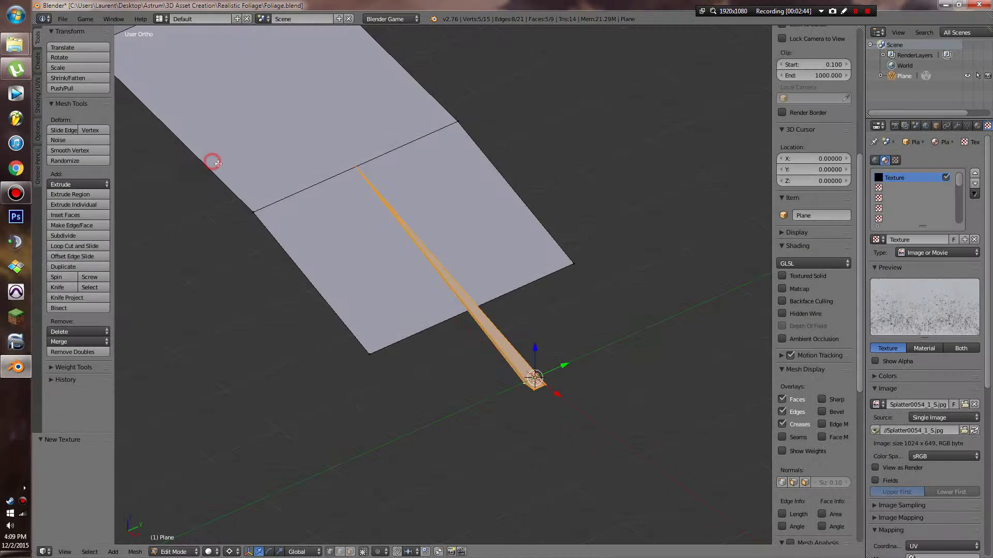
scroll(957, 432, "down", 8)
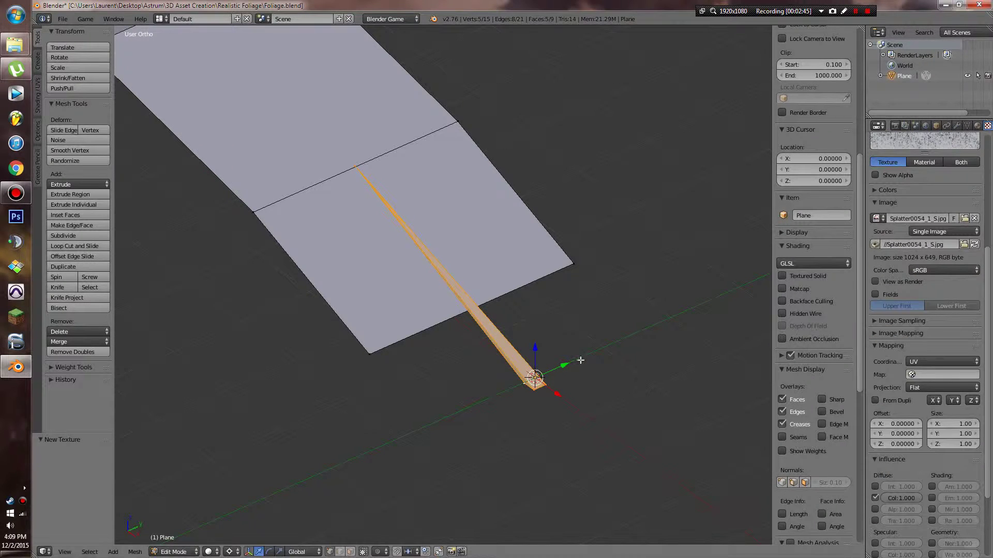
key("alt+z")
- Add a Sun lamp in Object Mode and raise it about 11.646 along Z above the leaf
key("shift+a")
key("Tab")
key("shift+a")
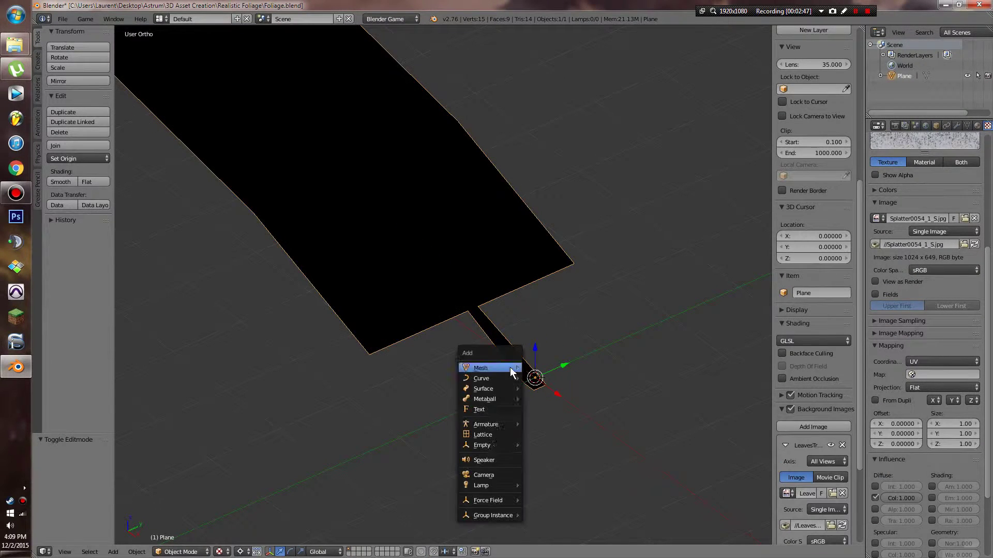
mouse_move(492, 483)
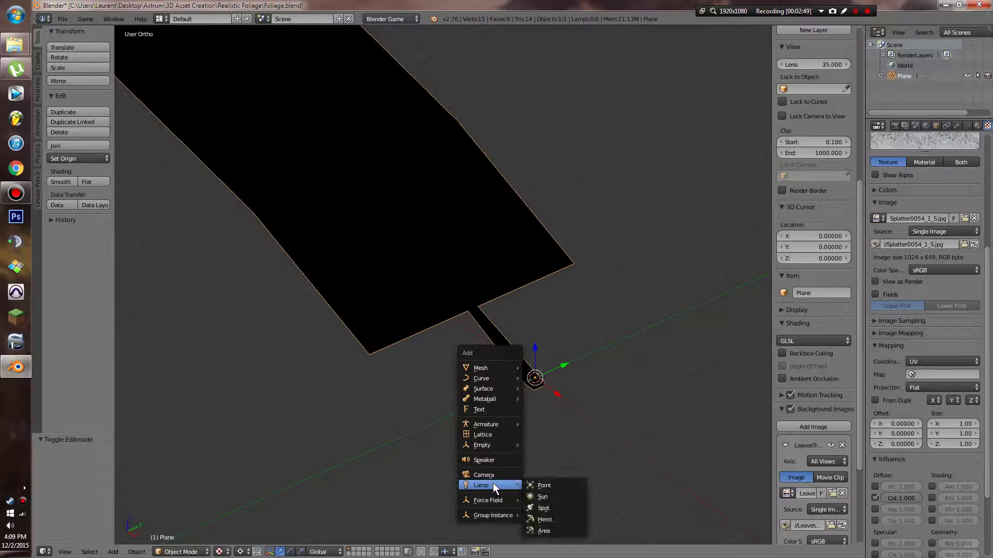
left_click(542, 497)
scroll(529, 404, "down", 3)
key("g")
key("z")
left_click(549, 124)
- Select the leaf object, enable the splatter texture's Normal influence, and set its mapping coordinates to Generated
right_click(434, 229)
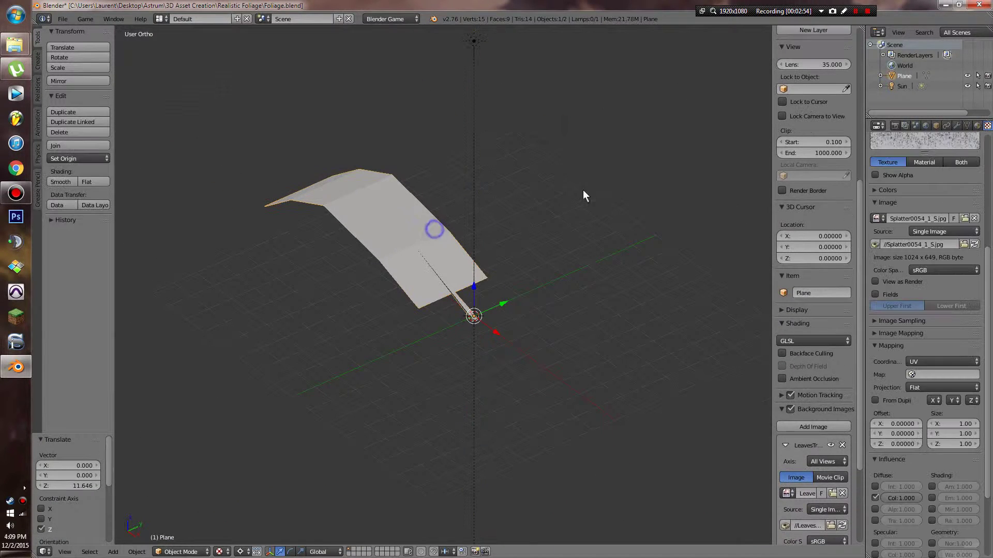
scroll(532, 275, "up", 5)
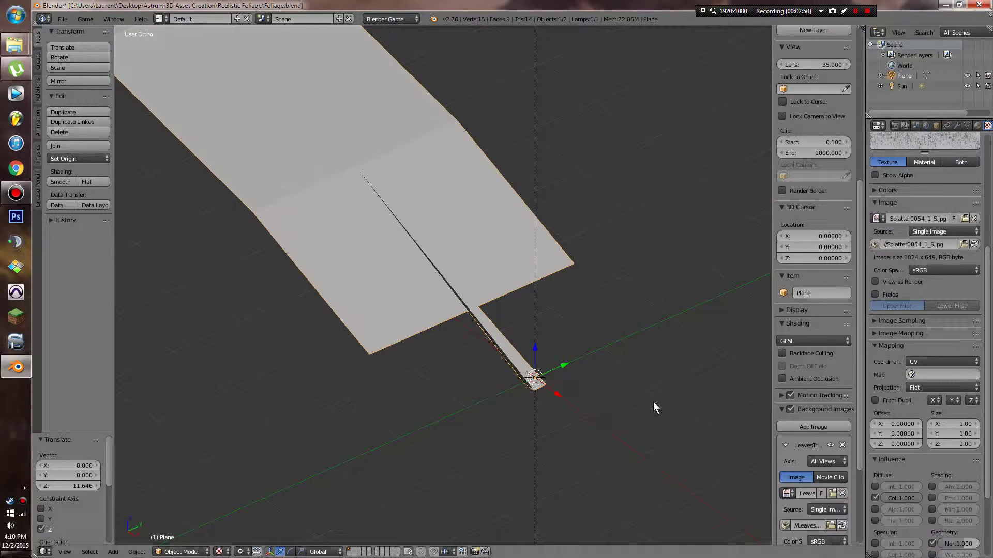
left_click(942, 364)
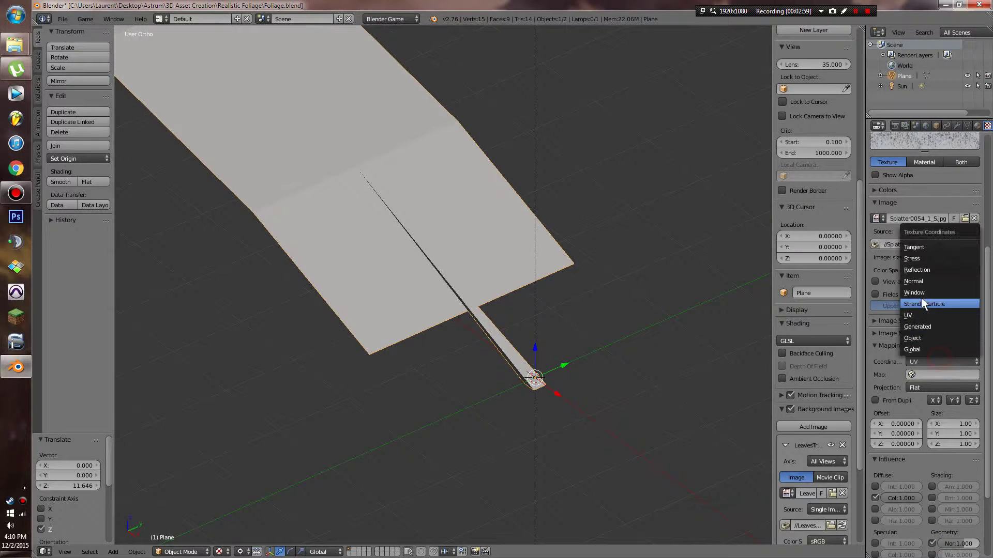
left_click(919, 327)
scroll(609, 383, "up", 2)
middle_click_drag(609, 377, 713, 379)
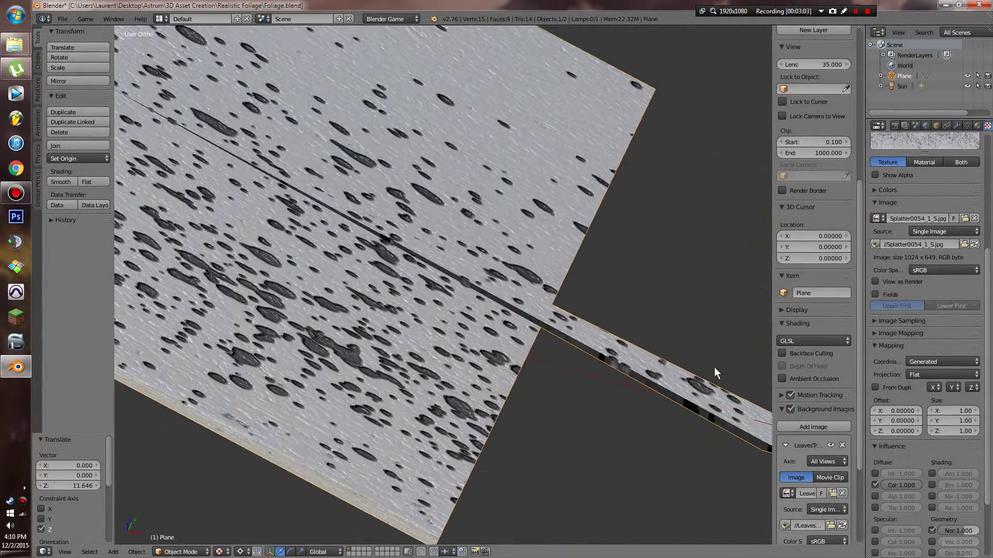
- Set the splatter texture's influence blend mode to Multiply
scroll(884, 322, "up", 8)
scroll(918, 401, "down", 10)
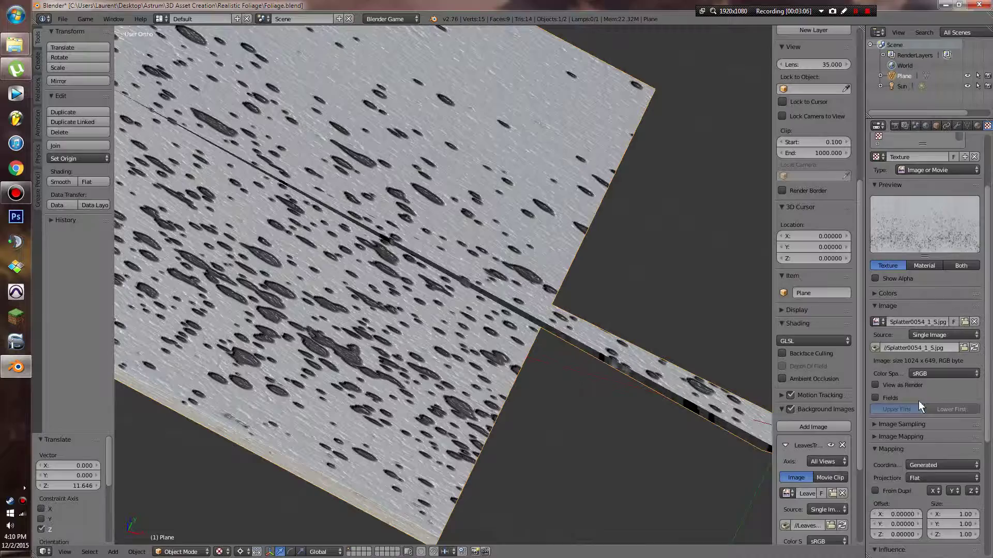
left_click(904, 491)
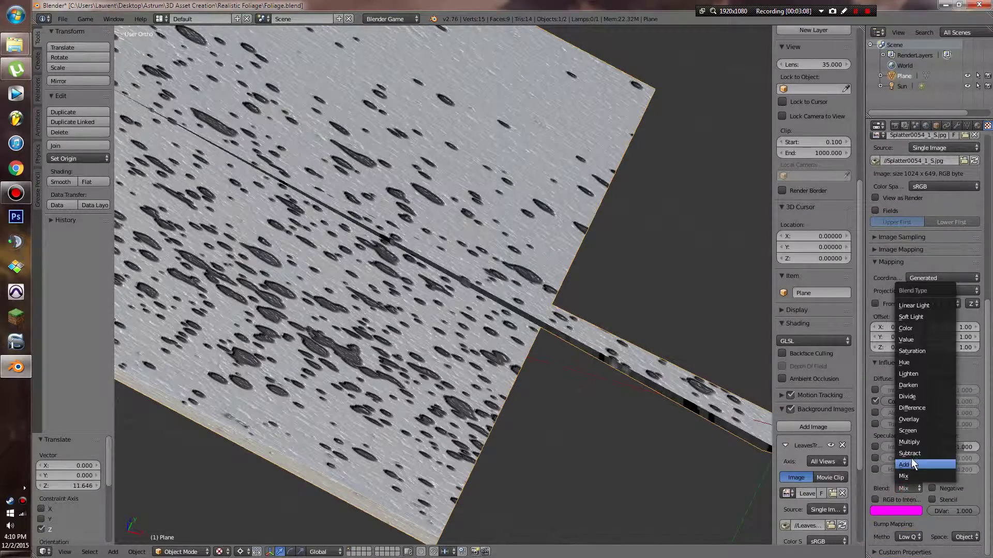
left_click(915, 448)
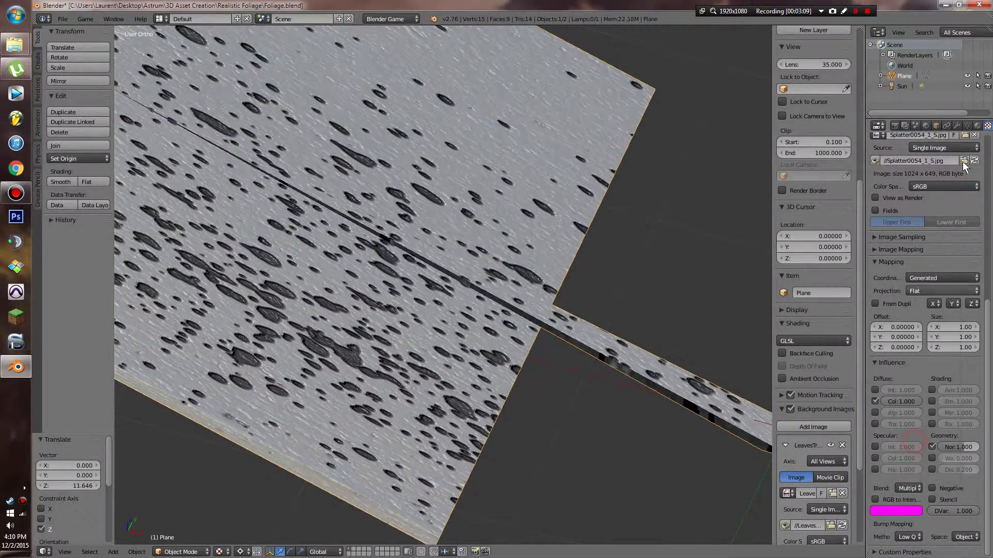
- Set the PlantStem material's diffuse color to a dark reddish brown of about R 0.107, G 0.029
left_click(977, 125)
left_click(901, 321)
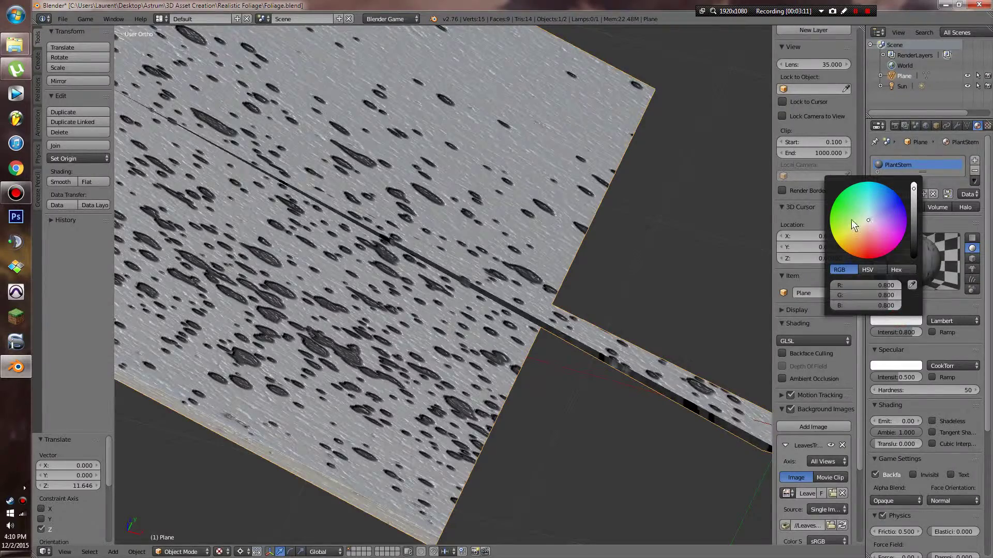
left_click_drag(851, 219, 867, 244)
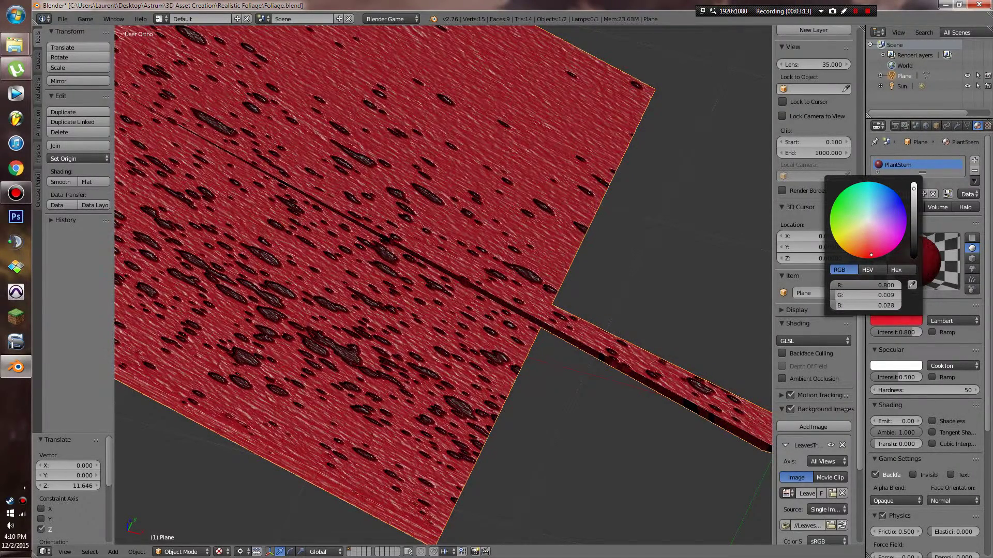
mouse_move(867, 256)
left_mouse_down()
mouse_move(844, 243)
mouse_move(838, 218)
mouse_move(857, 249)
left_mouse_up()
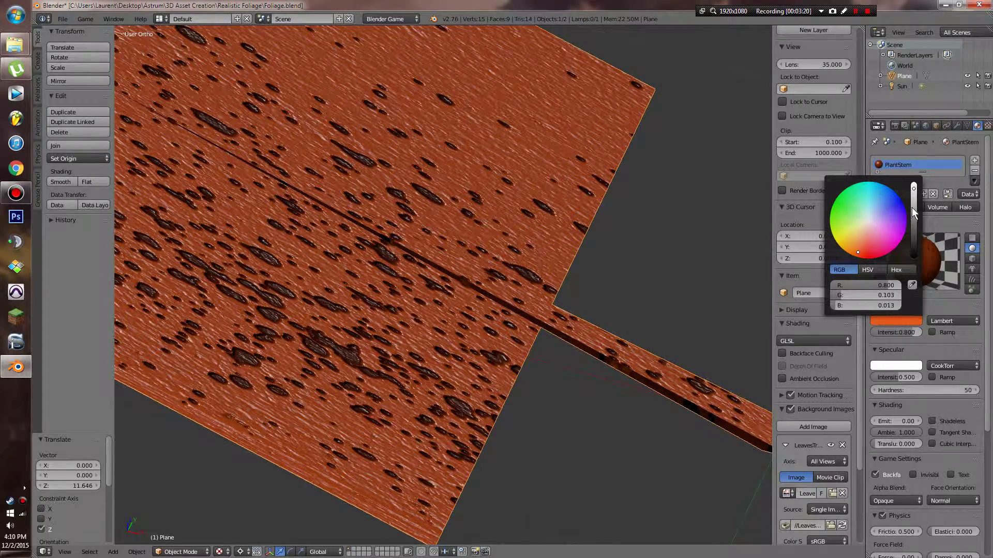
left_click_drag(868, 250, 855, 247)
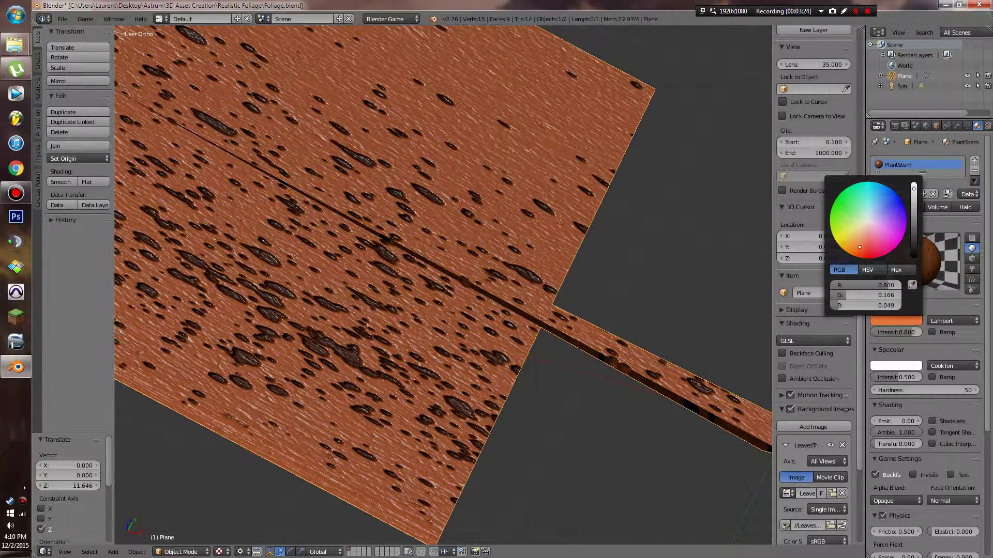
left_click_drag(857, 250, 858, 246)
left_click(913, 223)
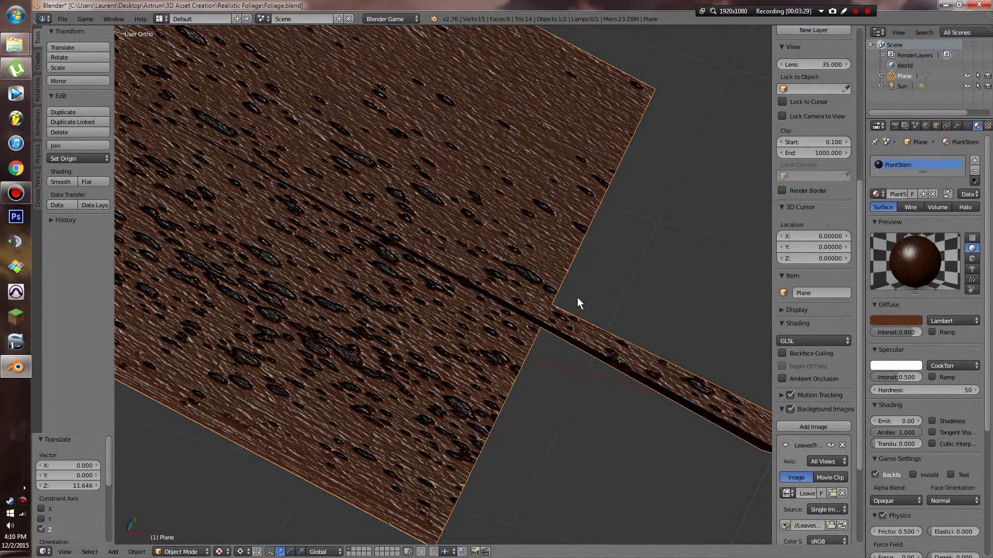
middle_click_drag(577, 297, 602, 295)
key("a")
key("a")
middle_click_drag(220, 221, 534, 275)
key("a")
right_click(461, 319)
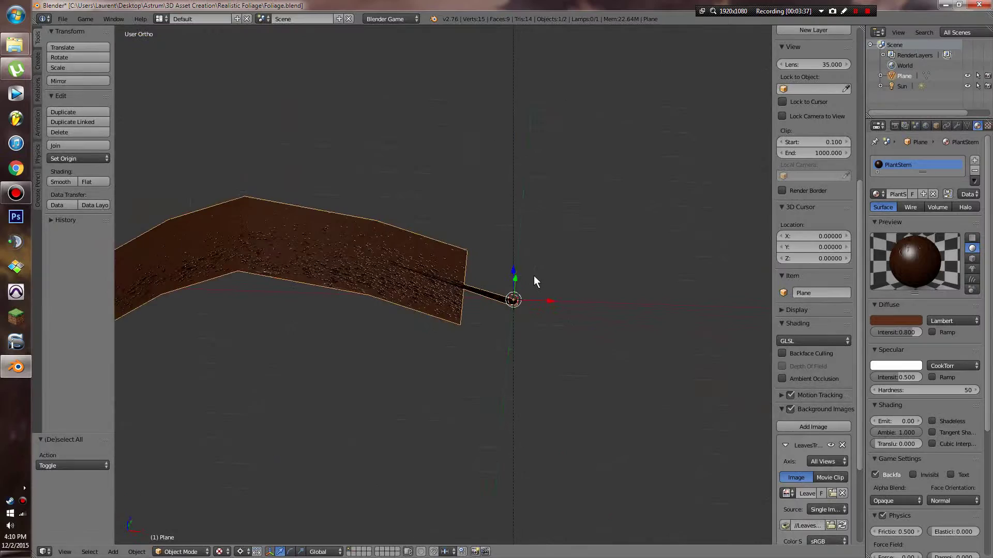
key("r")
key("r")
right_click(473, 246)
- Shift the PlantStem diffuse color to an olive brown of about R 0.107, G 0.077, B 0.026 and deselect everything
left_click(901, 322)
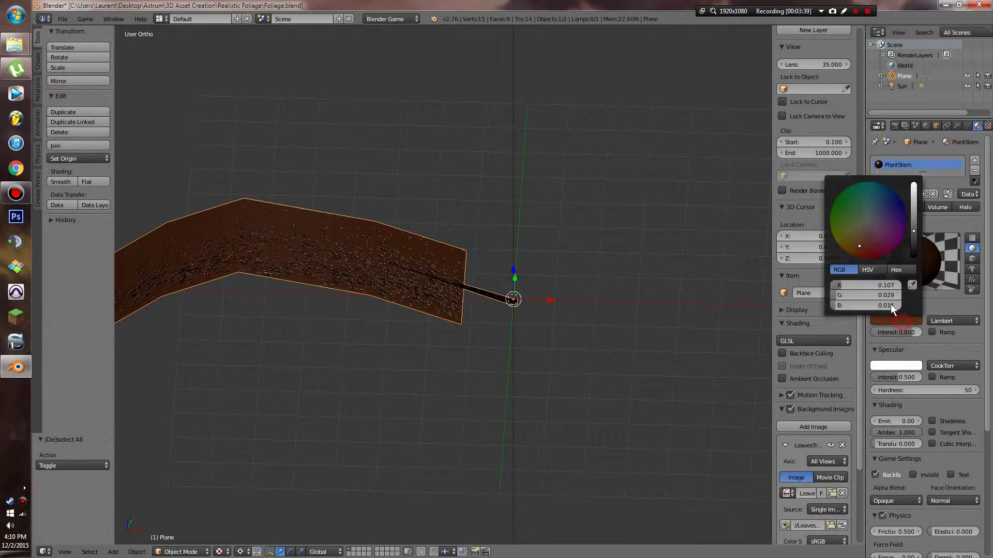
left_click(854, 232)
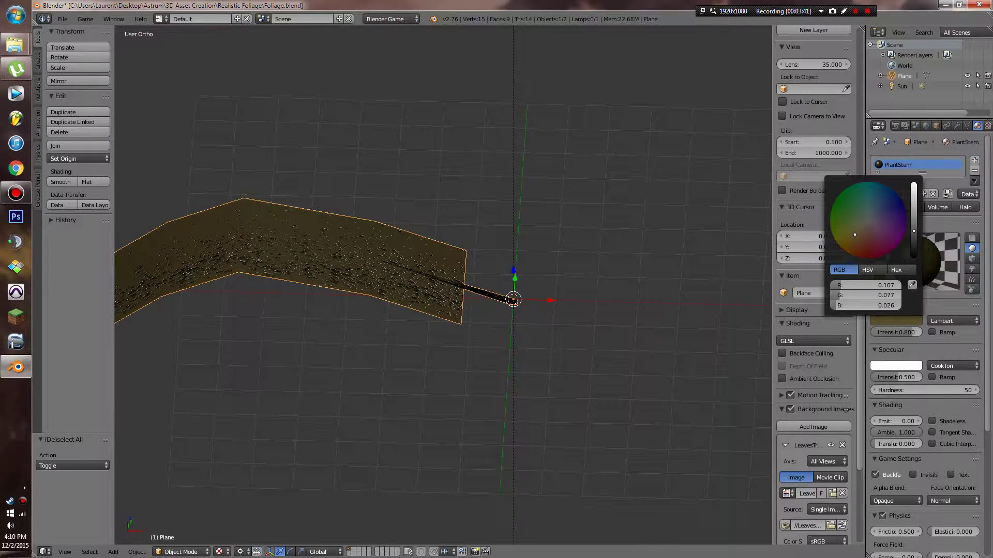
scroll(504, 306, "up", 5)
scroll(504, 307, "down", 1)
middle_click_drag(507, 318, 573, 283)
key("a")
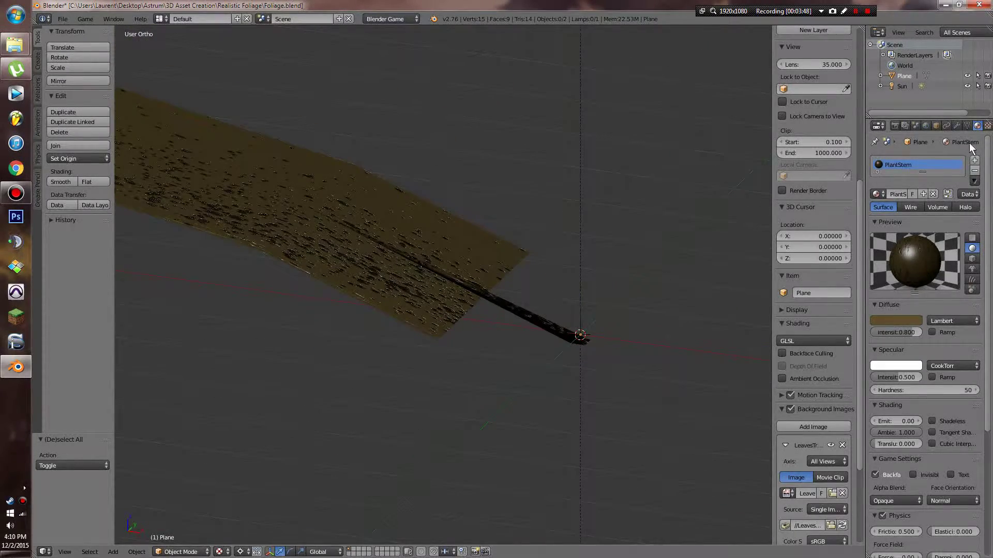
- Reduce the splatter texture's Normal influence to 0.5 and check the bumps on the stem up close
left_click(986, 127)
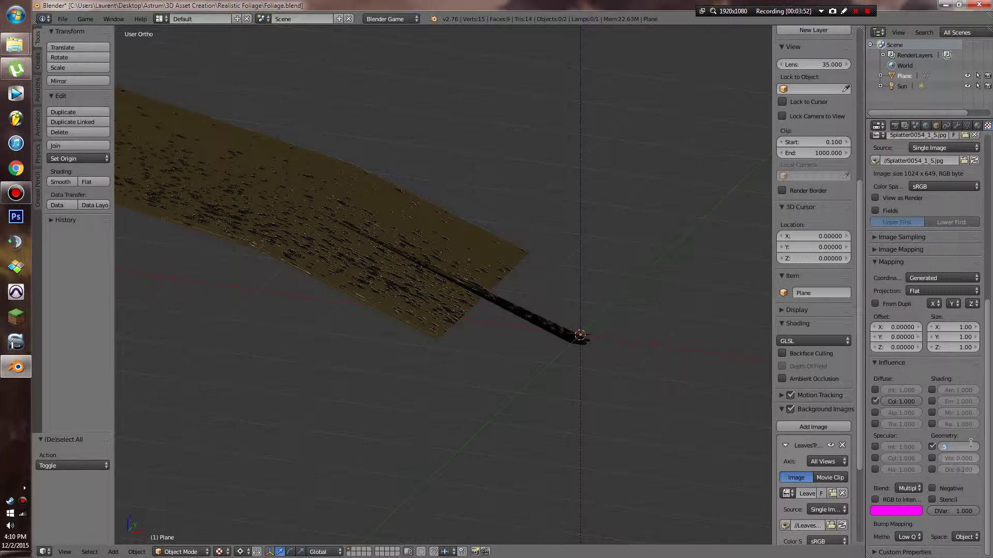
key("Return")
scroll(554, 284, "up", 5)
middle_click_drag(554, 285, 804, 413)
scroll(499, 327, "up", 5)
scroll(500, 327, "down", 2)
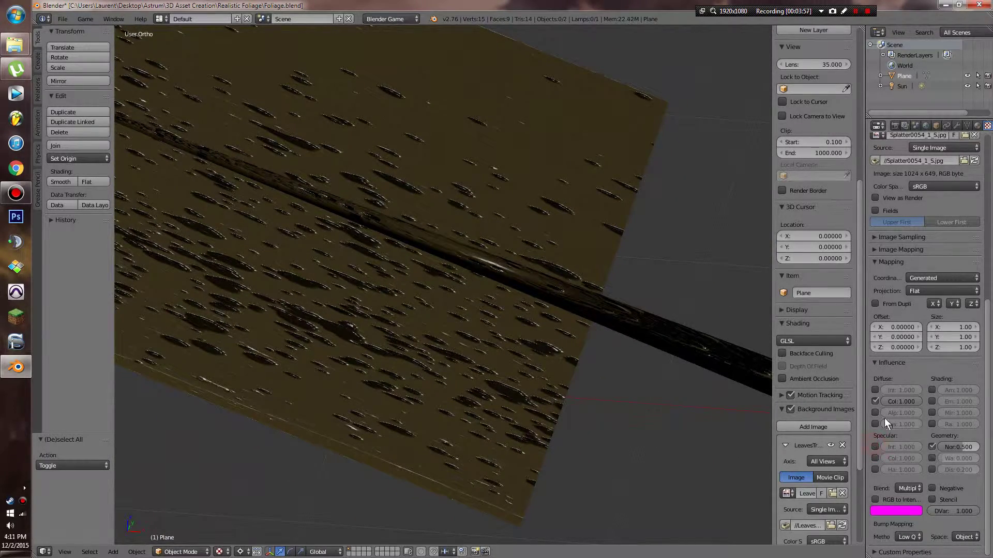
- Sample the PlantStem diffuse color as its specular color and brighten it slightly
left_click(977, 126)
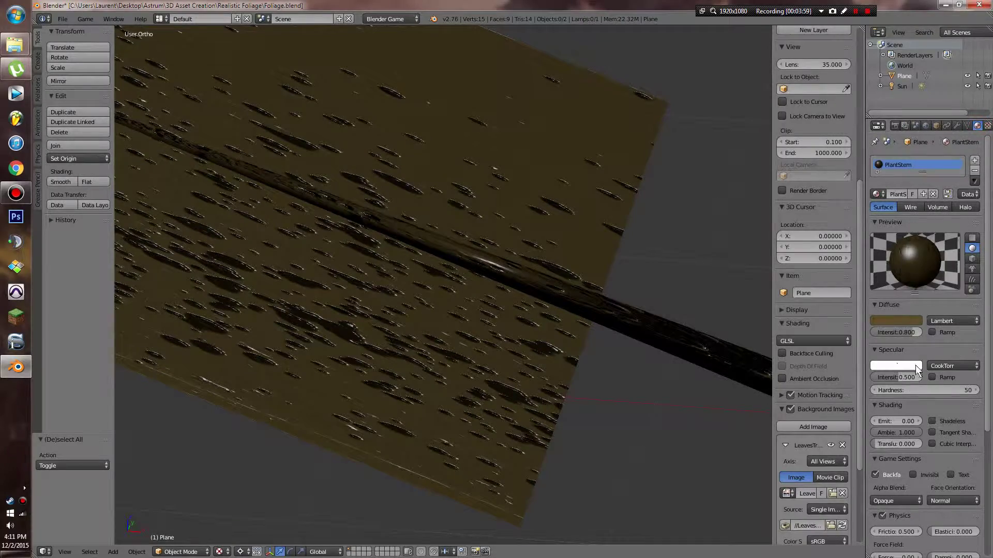
left_click(917, 368)
middle_click_drag(610, 310, 579, 295)
left_click(905, 364)
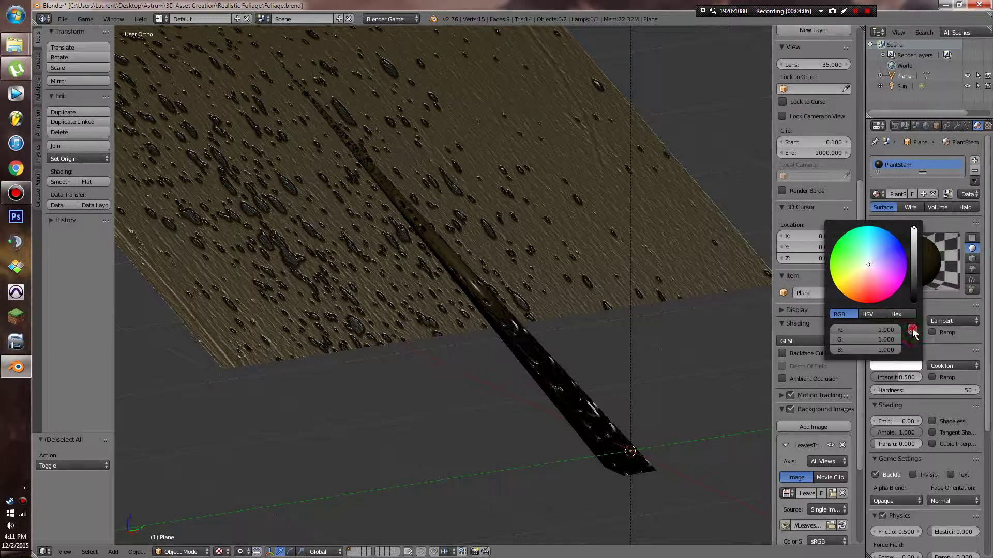
left_click(912, 331)
left_click(910, 226)
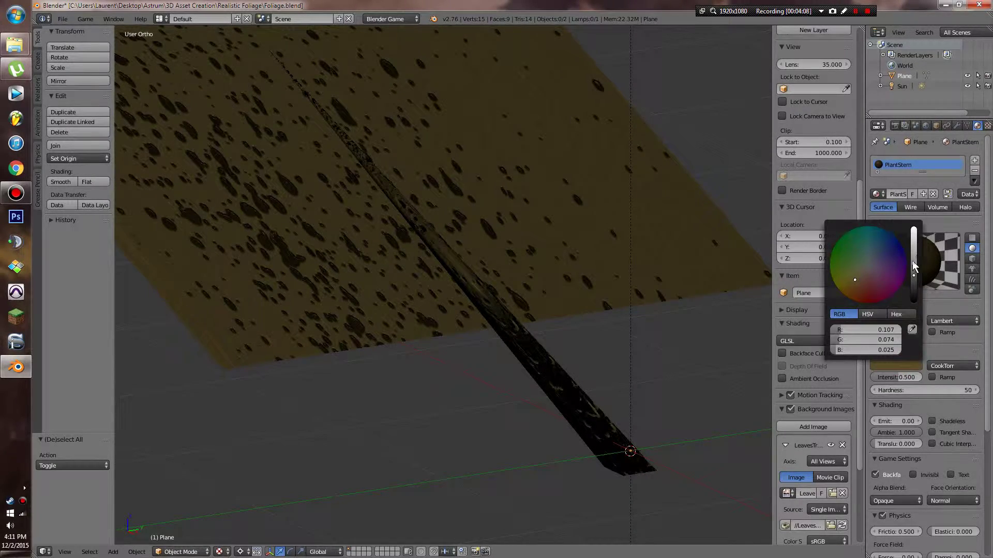
left_click_drag(913, 267, 913, 259)
middle_click_drag(562, 259, 584, 272)
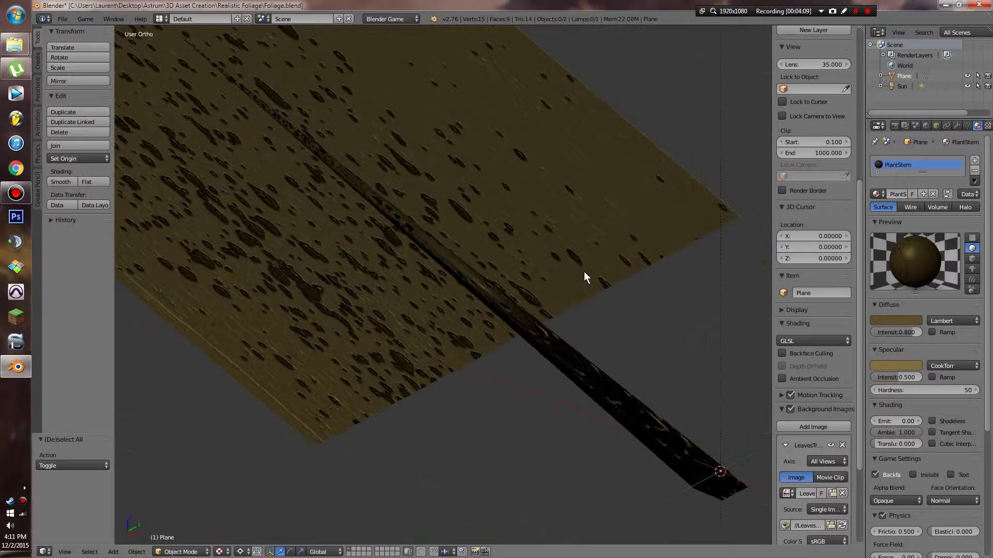
- Switch the PlantStem specular shader to Phong with hardness 80 and intensity about 0.261
left_click(947, 366)
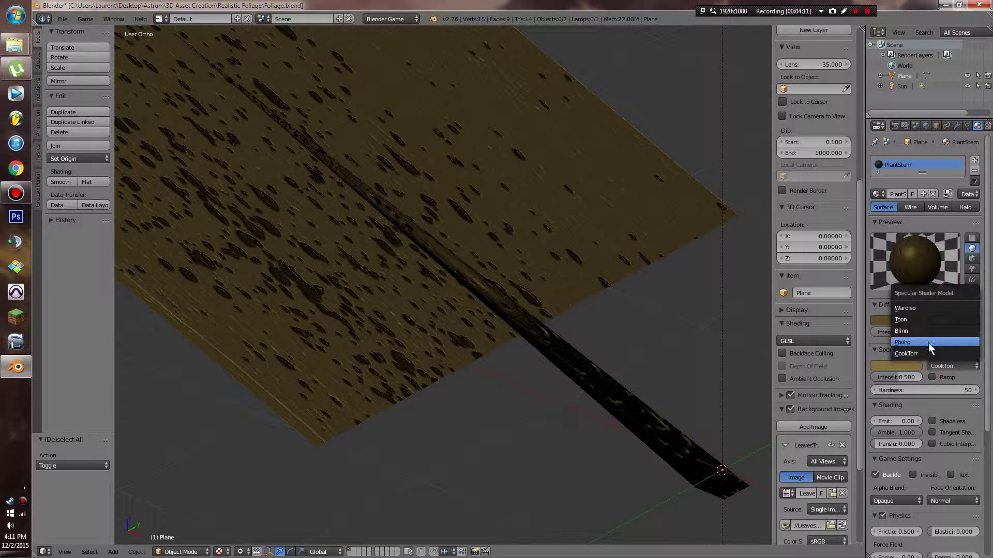
left_click(902, 342)
mouse_move(621, 325)
middle_mouse_down()
mouse_move(588, 324)
mouse_move(625, 325)
middle_mouse_up()
left_click_drag(927, 393, 914, 393)
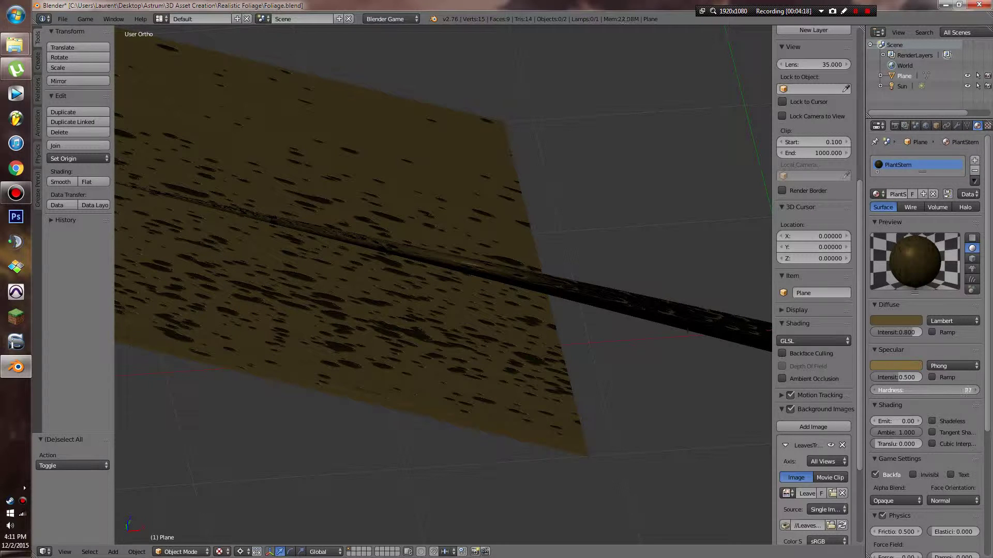
left_click_drag(896, 377, 891, 377)
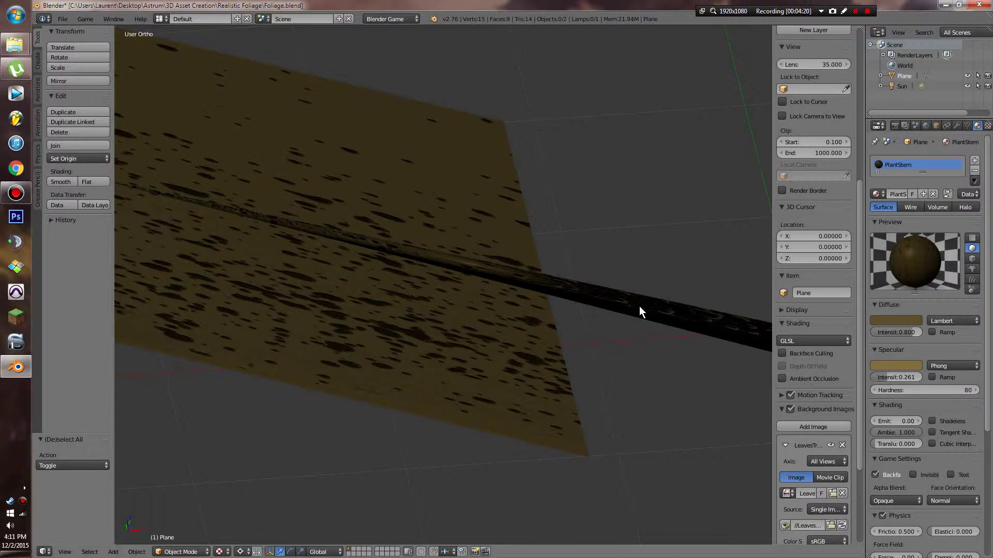
middle_click_drag(639, 306, 615, 285)
- Mark a seam along the stem's lengthwise edge in Edit Mode and unwrap the entire linked stem
key("Tab")
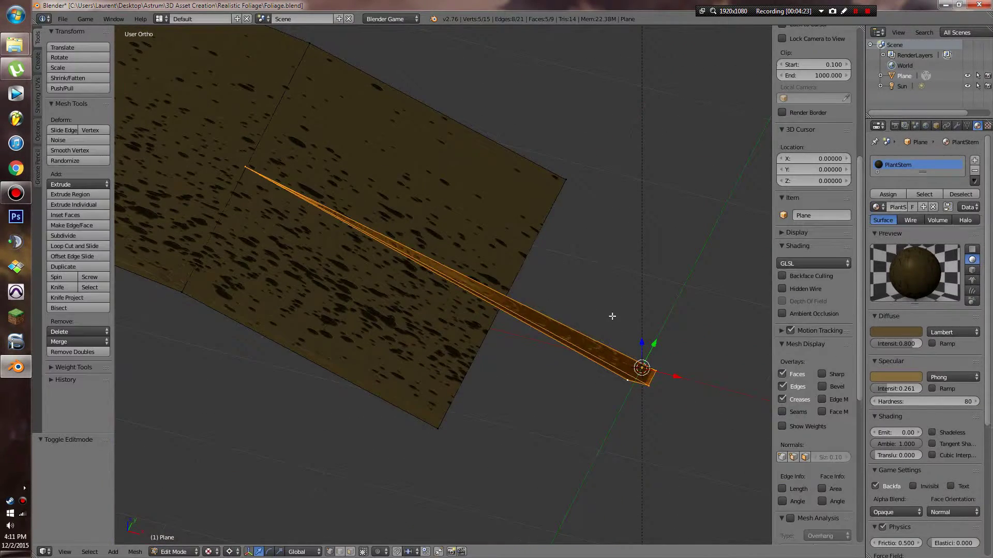
right_click(522, 315, "alt")
key("ctrl+e")
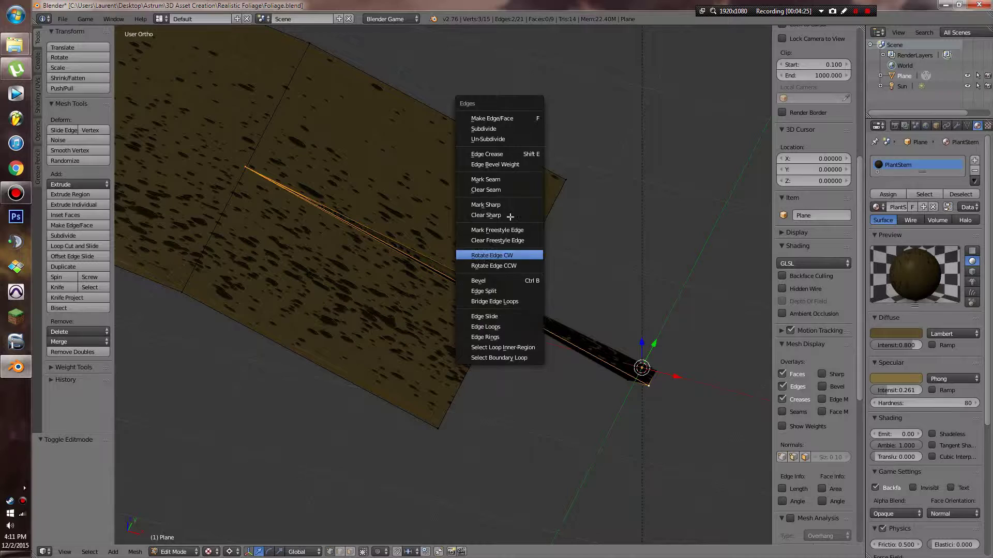
left_click(507, 178)
key("ctrl+l")
key("u")
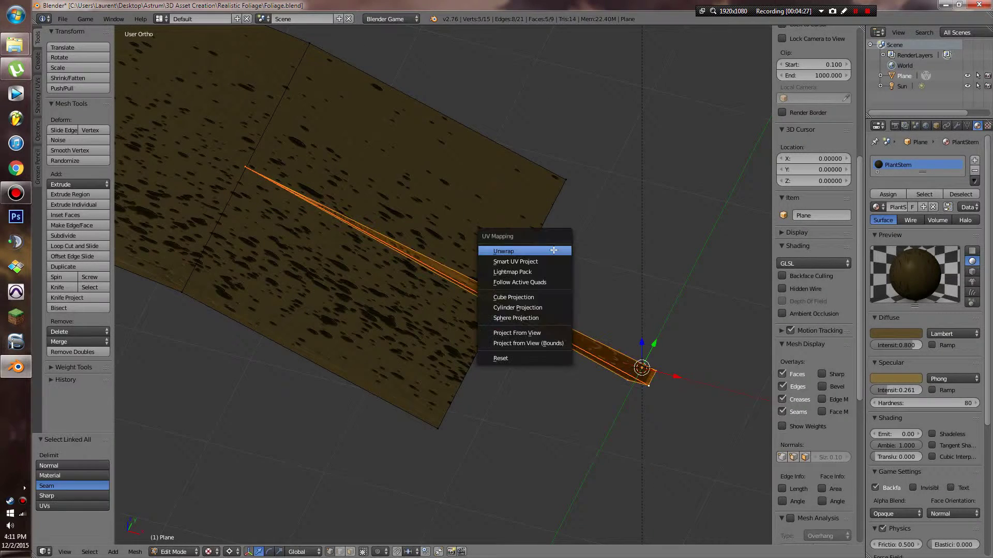
left_click(554, 250)
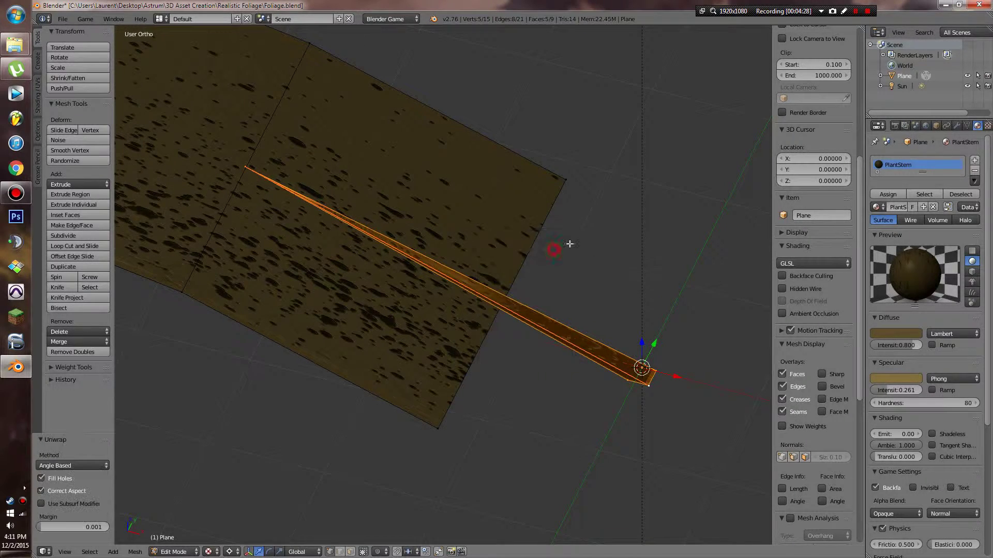
- Set the splatter texture's mapping coordinates to UV and check the result on the stem
left_click(986, 126)
left_click(942, 278)
left_click(923, 231)
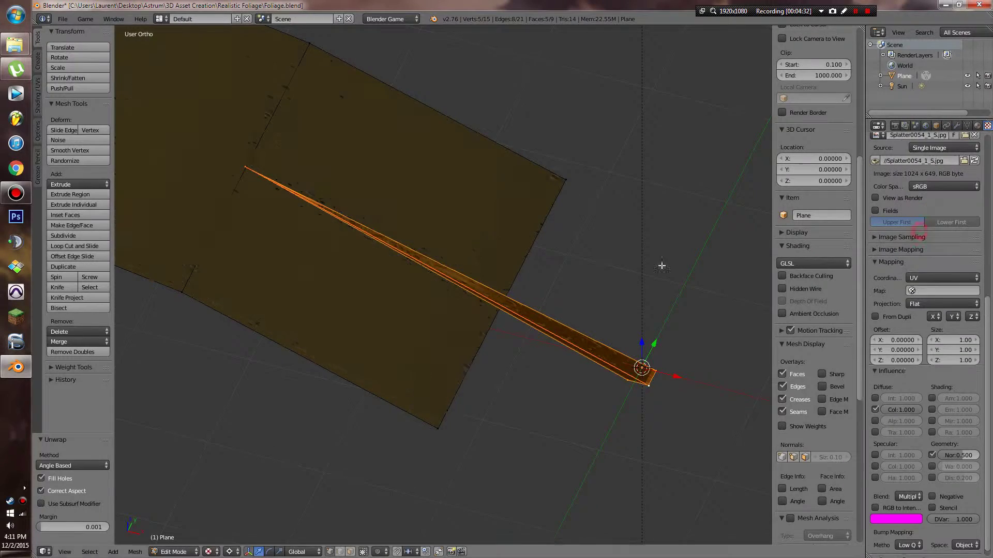
middle_click_drag(660, 265, 720, 199)
key("Tab")
key("Tab")
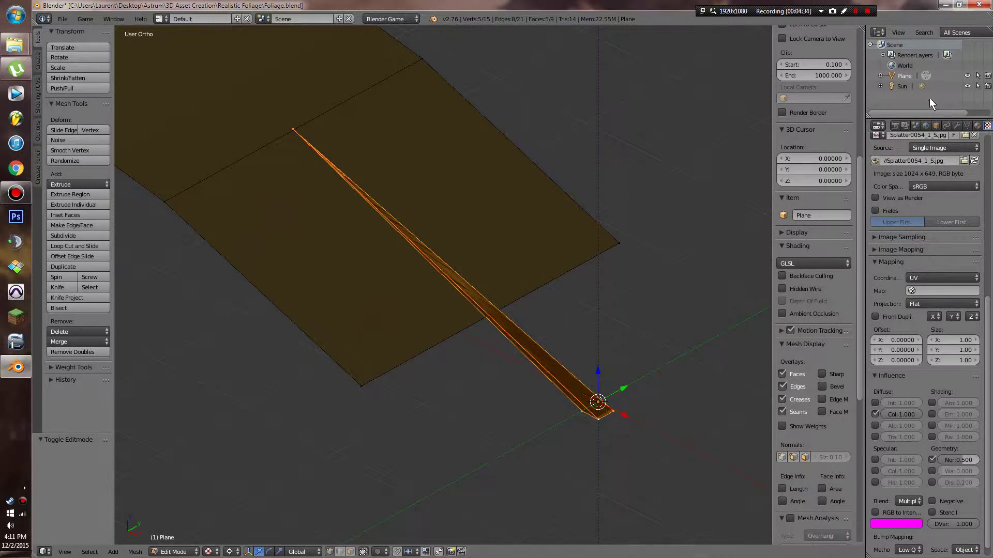
- Turn the Outliner area into a UV/Image Editor and bring the stem's UV layout into view
left_click(878, 34)
left_click(877, 126)
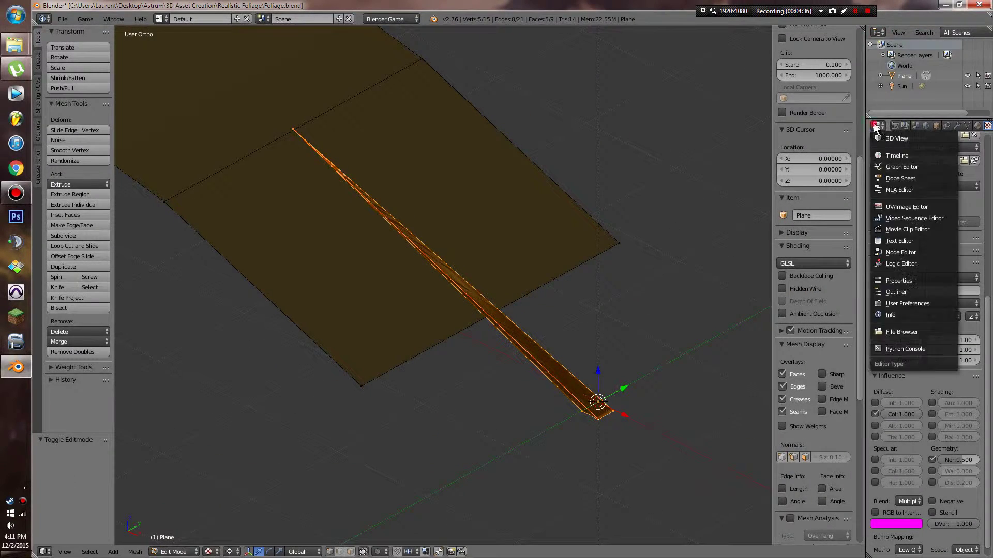
left_click(877, 33)
left_click(897, 112)
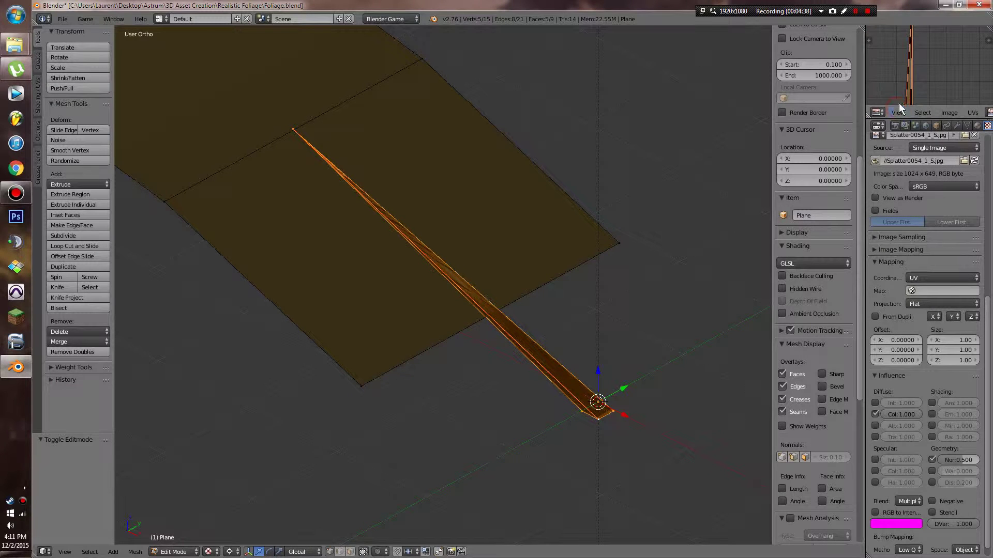
right_click(978, 77)
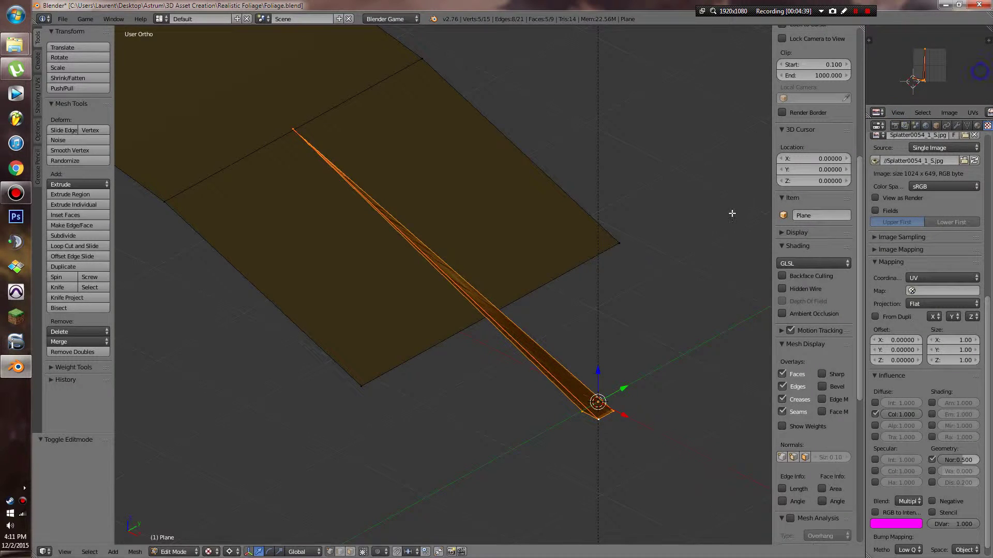
- Select the end-cap face at the stem's thick base and delete it as a face
middle_click_drag(647, 348, 640, 275)
scroll(640, 301, "up", 2)
right_click(680, 294)
key("a")
key("c")
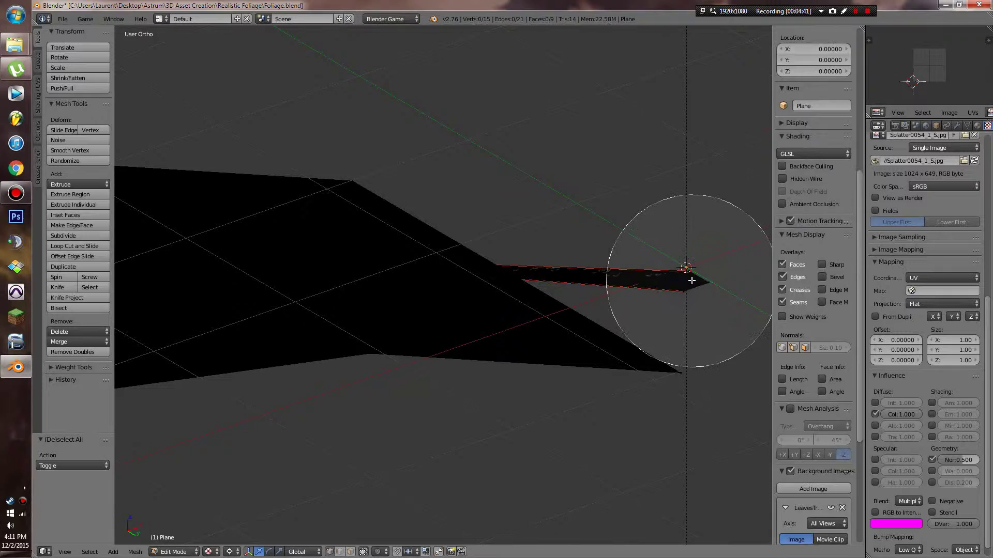
left_click(694, 270)
scroll(702, 264, "up", 3)
right_click(702, 264)
key("x")
left_click(690, 286)
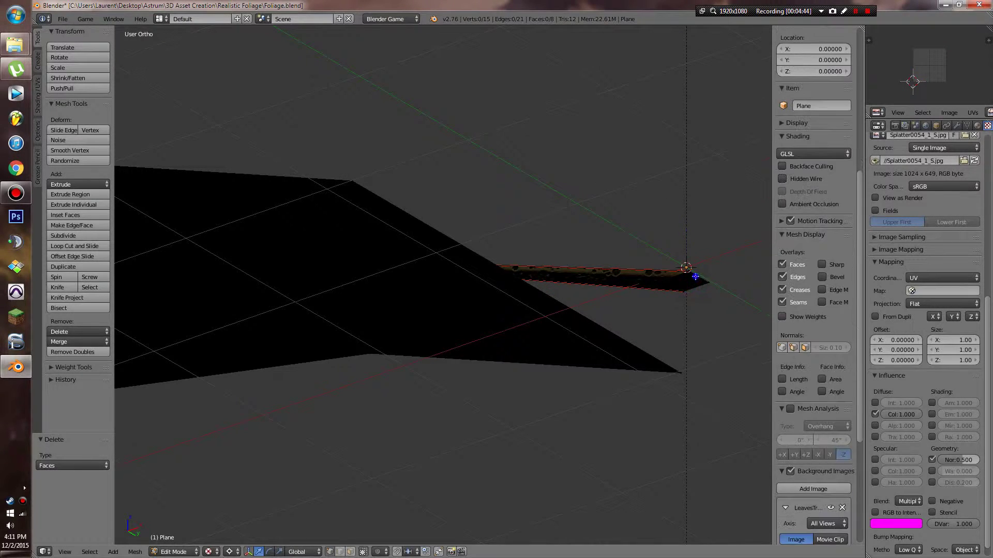
- Select the whole linked stem and unwrap it again without the end cap
key("ctrl+l")
key("u")
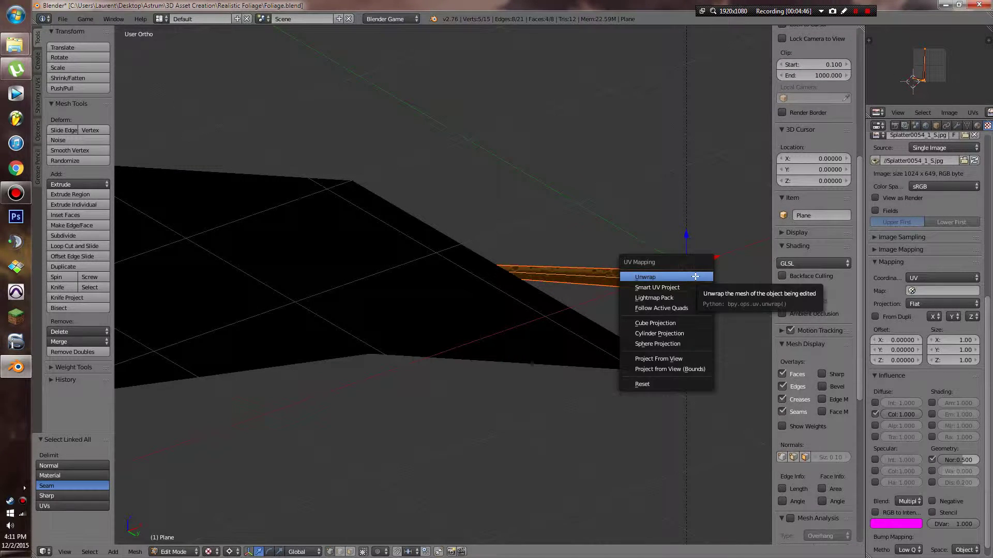
left_click(696, 277)
middle_click_drag(696, 276, 807, 201)
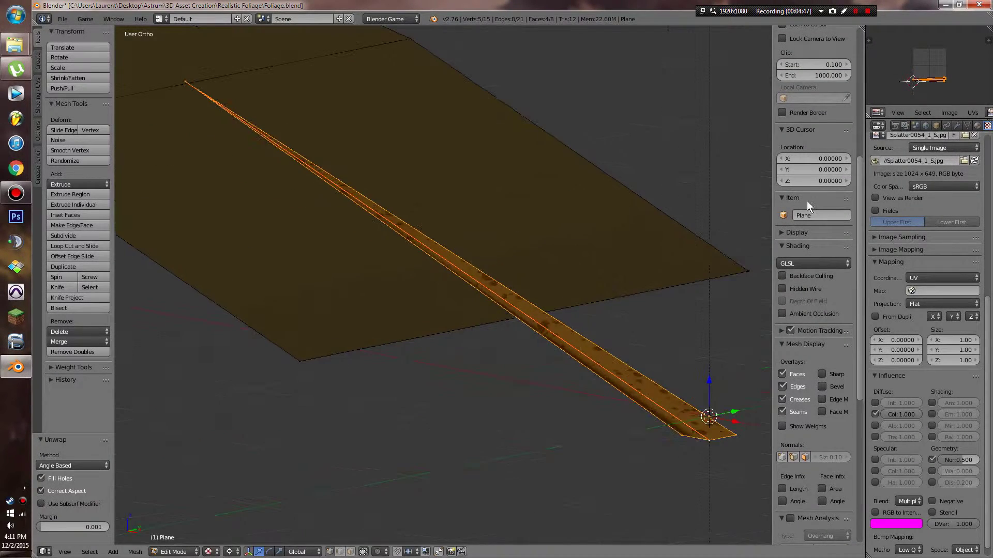
- Reposition the stem's UV island over the image area and scale it up by about 2.227
left_click(984, 84)
key("g")
left_click(951, 61)
key("s")
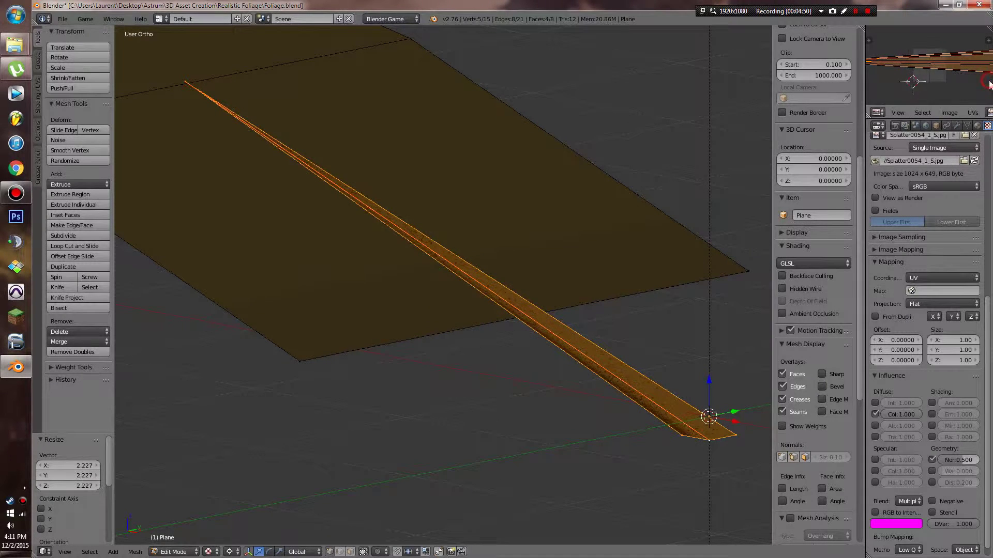
- Rescale the stem's UV island once more in the UV editor and leave mesh editing
key("s")
left_click(946, 81)
key("Tab")
- Select the fern leaf object and move it about -8.816 along the Y axis
middle_click_drag(495, 209, 454, 275)
right_click(463, 270)
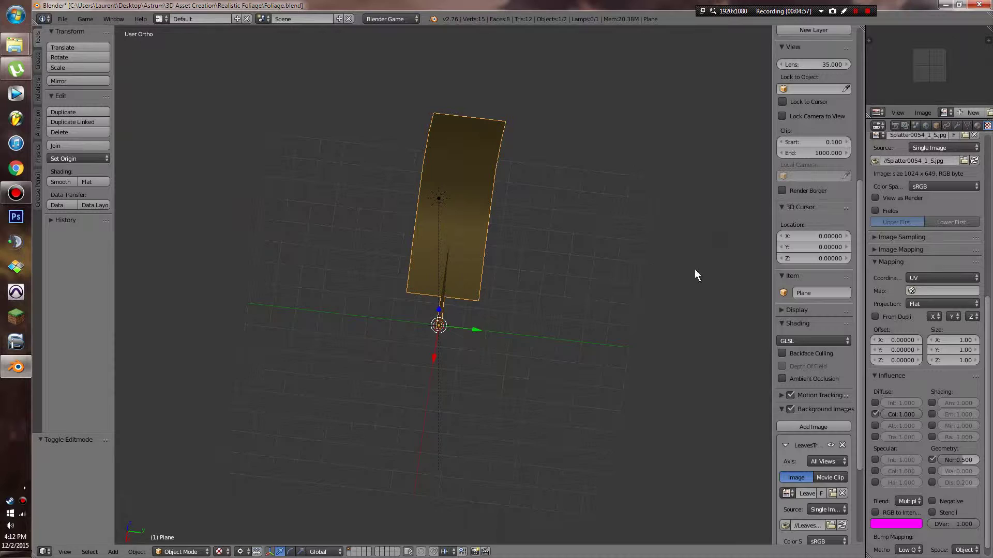
left_click_drag(461, 325, 259, 308)
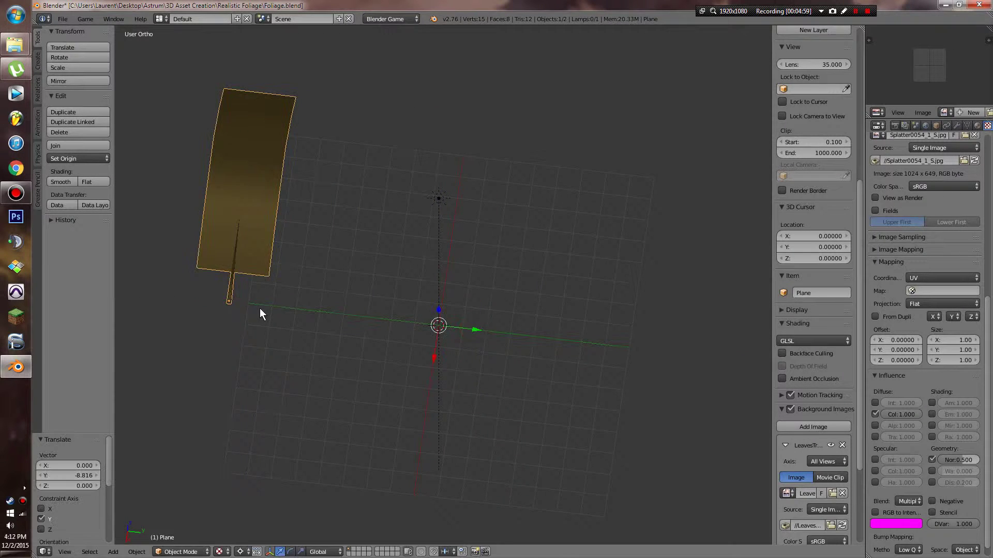
- Duplicate the fern leaf object and clear the copy's location so it sits at the origin
key("shift+d")
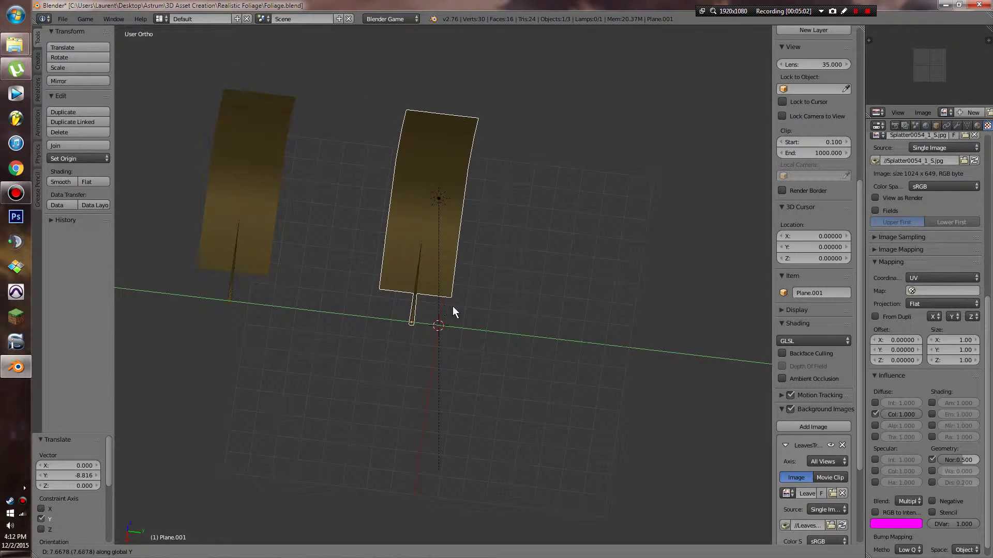
right_click(473, 310)
key("alt+g")
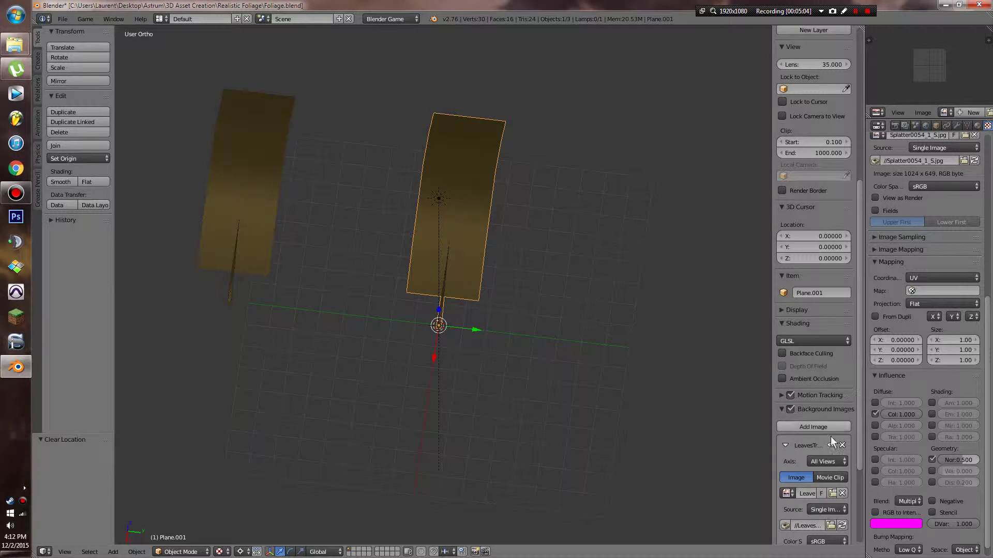
- Remove the fern background image and load LeavesTropical0172_1_S.png as the new background image
left_click(842, 446)
left_click(829, 430)
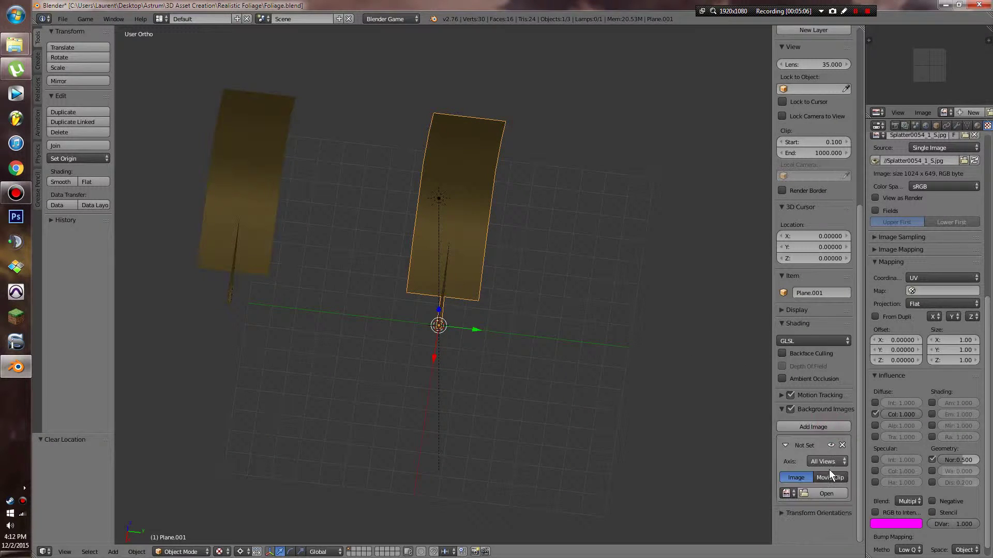
left_click(829, 469)
left_click(207, 33)
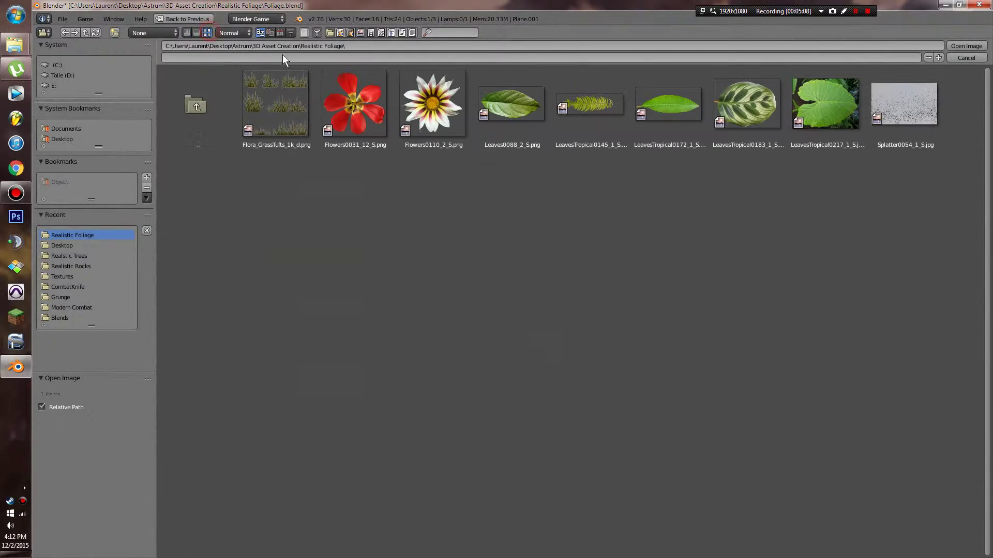
double_click(672, 110)
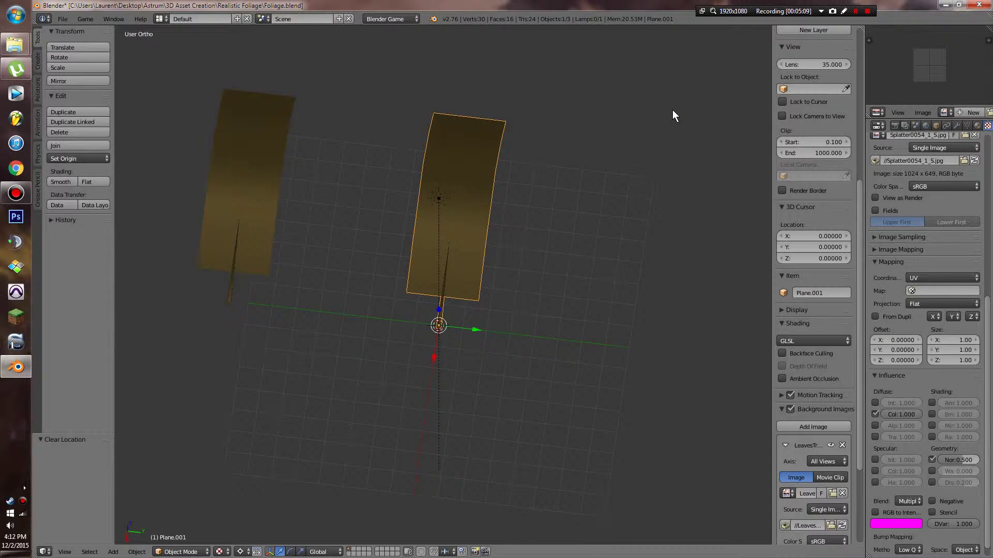
key("KP_7")
key("g")
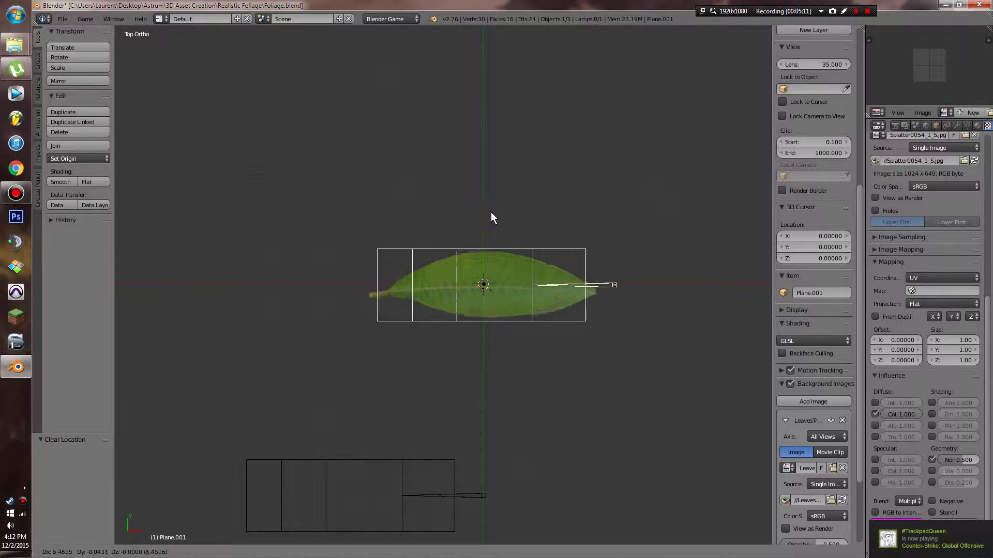
left_click(495, 212)
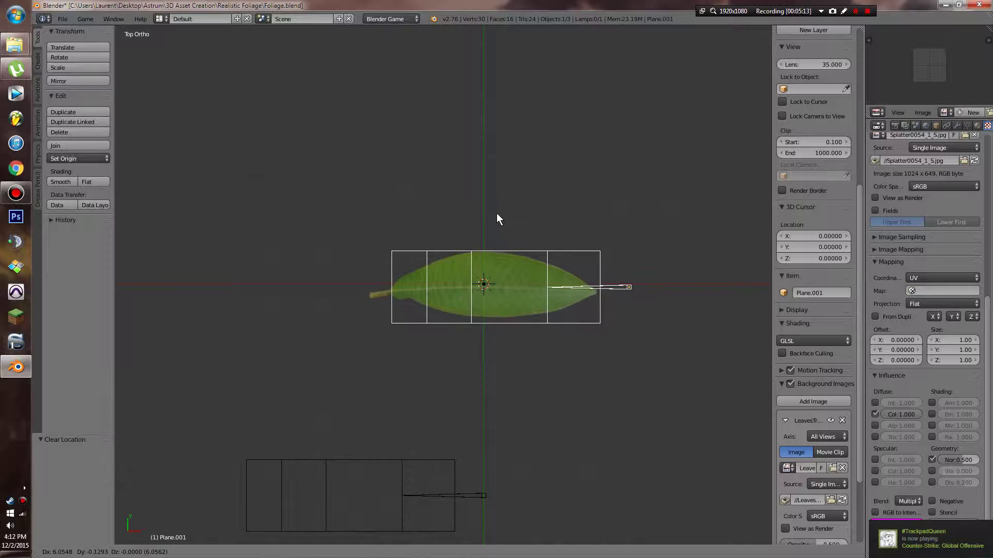
- Return to solid shading and move the second leaf copy about -5.237 along the Y axis
middle_click_drag(587, 295, 517, 282)
key("z")
key("g")
key("y")
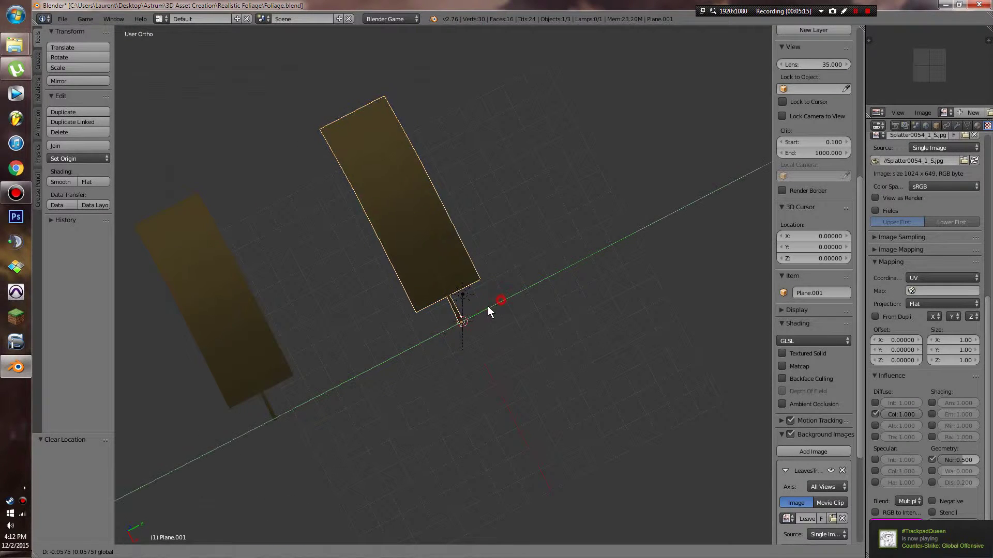
left_click(383, 338)
- Duplicate the second leaf and reset the new copy's location to the origin
key("shift+d")
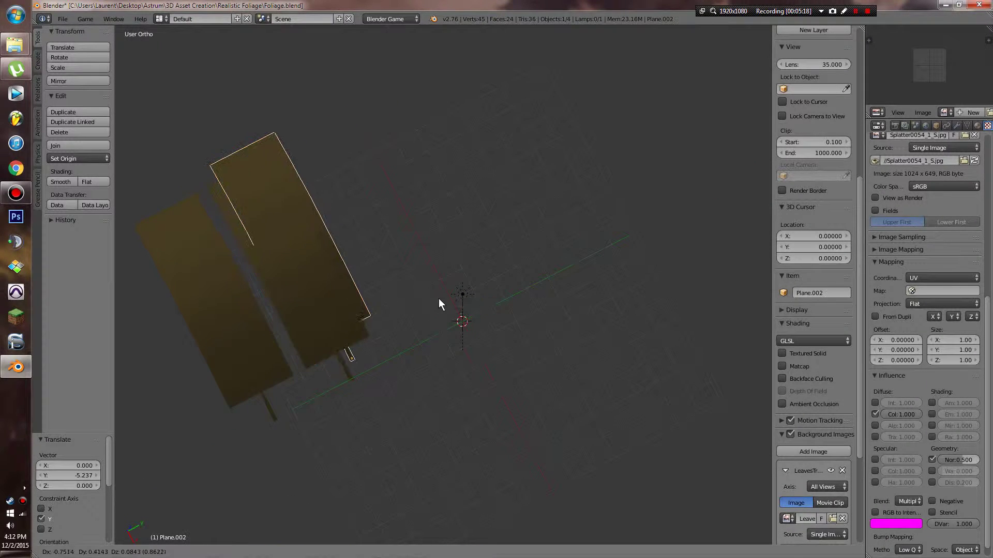
right_click(450, 296)
key("alt+g")
- Replace the background image with LeavesTropical0183_1_S.png for the third leaf
key("KP_1")
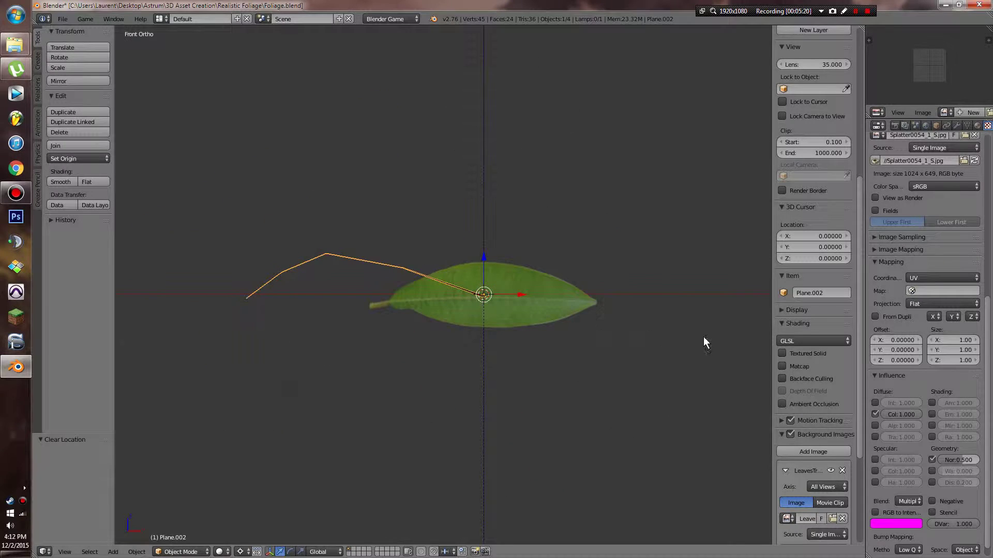
key("KP_7")
scroll(832, 443, "down", 4)
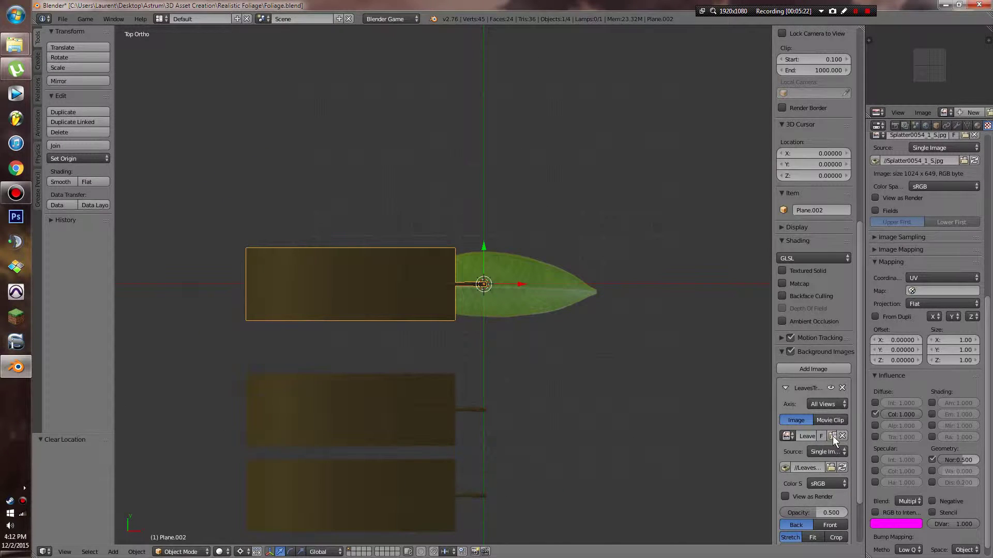
left_click(833, 436)
left_click(207, 33)
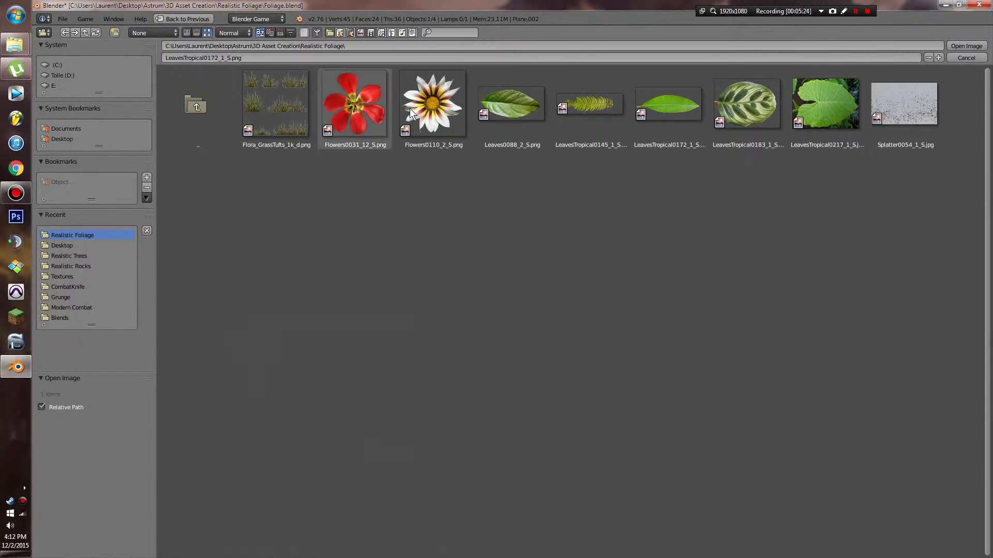
double_click(759, 94)
- In wireframe, move the third leaf along the X axis until its blade lies over the background leaf
key("z")
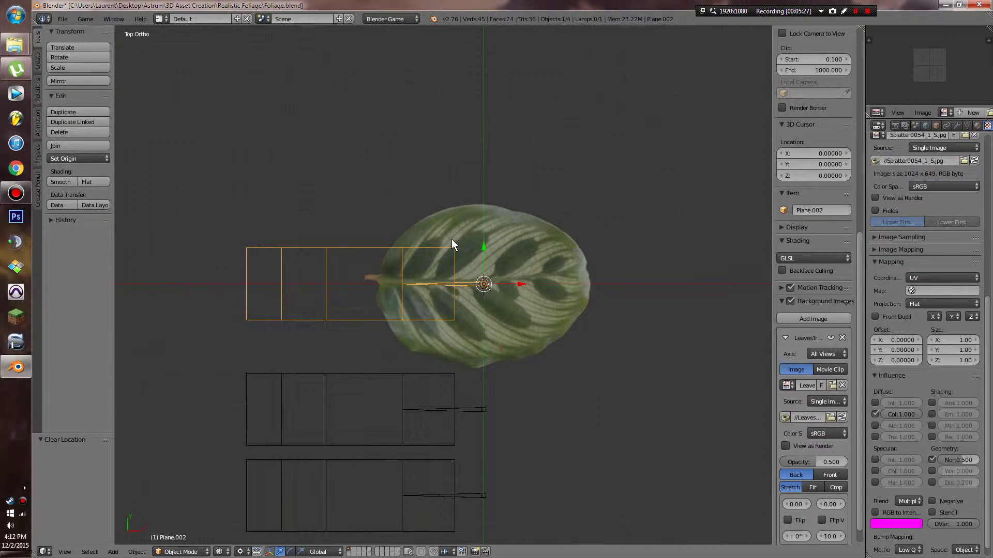
key("g")
key("x")
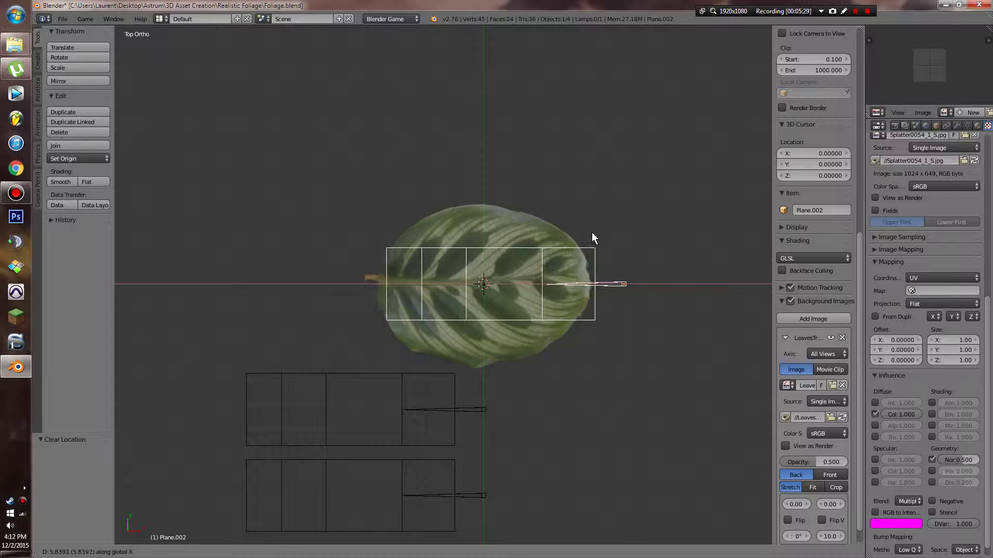
left_click(588, 233)
- Select the linked blade mesh, scale it by about 2.515 along Y and shift it about -0.065 along Y
key("Tab")
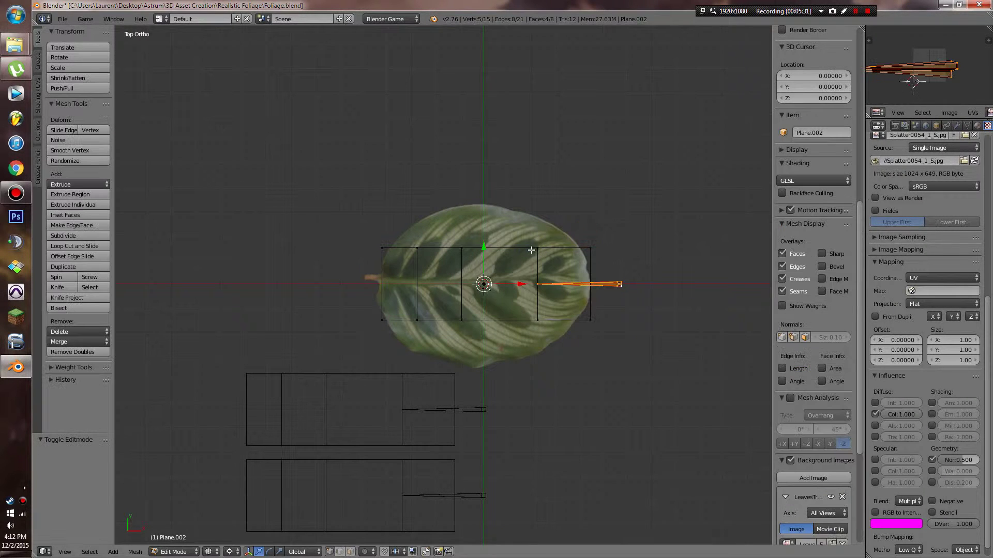
right_click(532, 251)
key("ctrl+l")
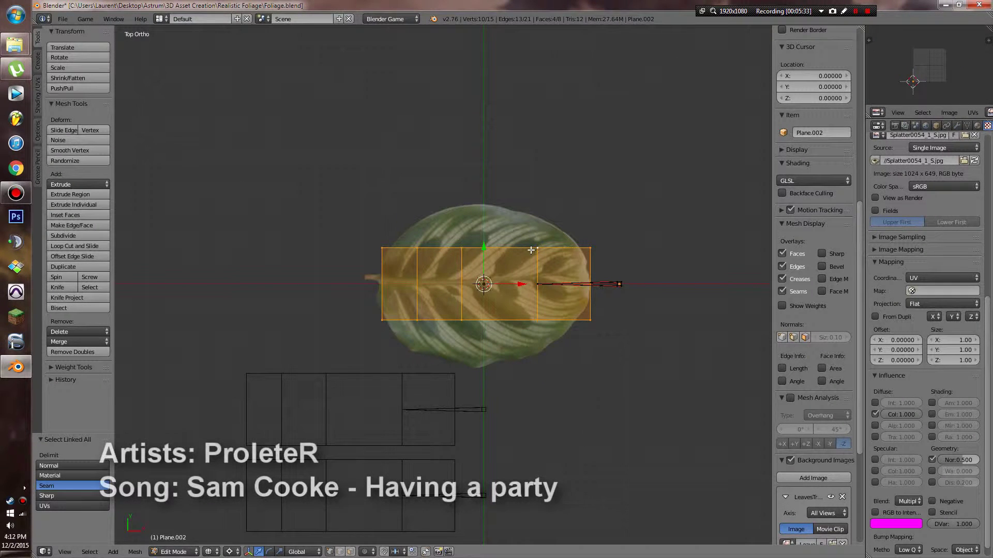
key("s")
key("y")
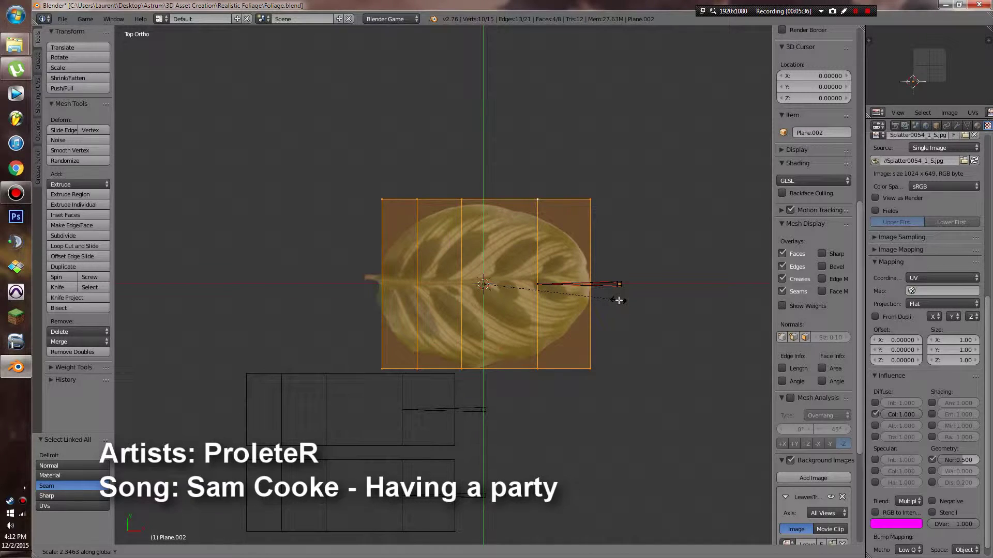
left_click(627, 304)
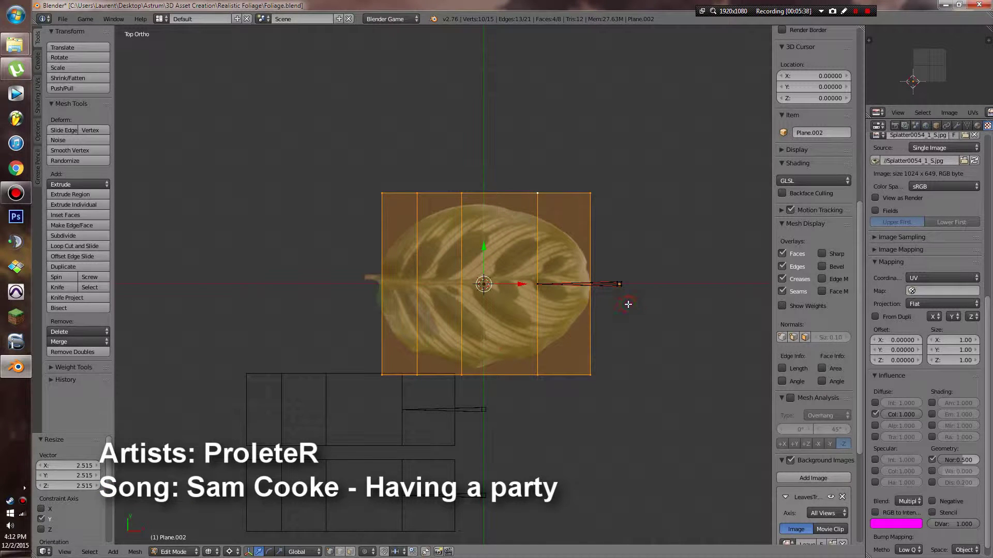
key("g")
left_click(627, 306)
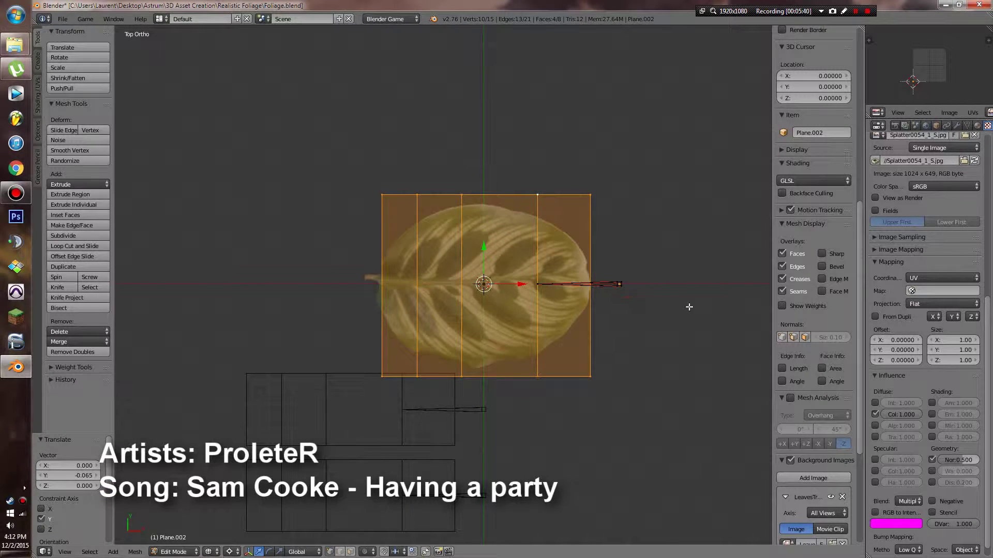
- Scale the blade mesh down uniformly to about 0.657 and move it about 1.638 along X towards the stem
key("s")
left_click(626, 293)
key("g")
key("y")
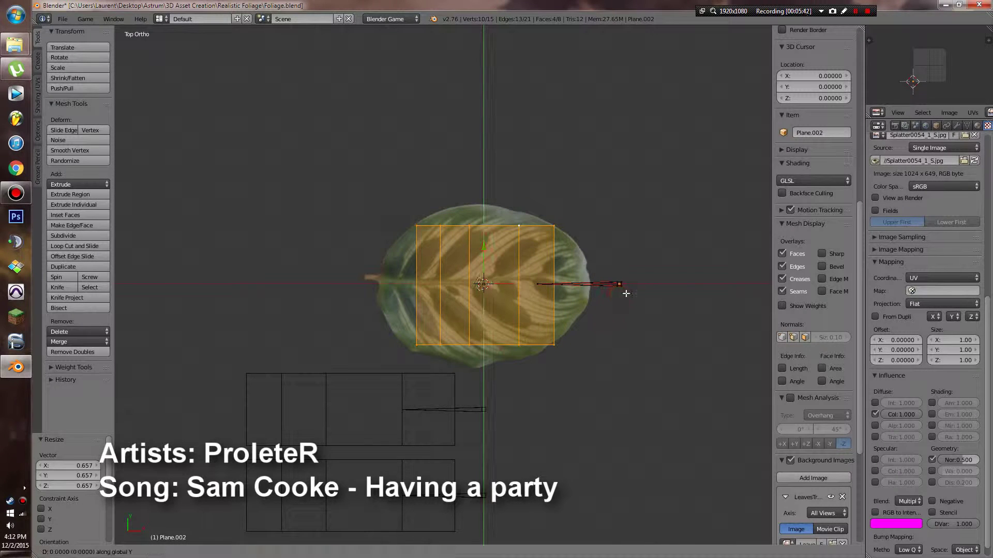
key("x")
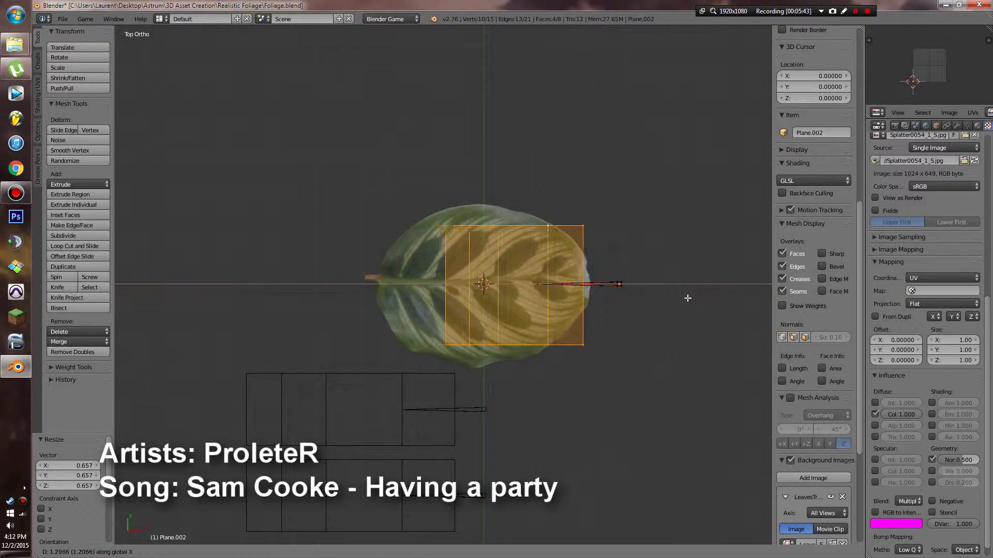
left_click(695, 298)
- Select the edge across the peak of the blade's arch and delete it as an edge loop
middle_click_drag(694, 297, 617, 263)
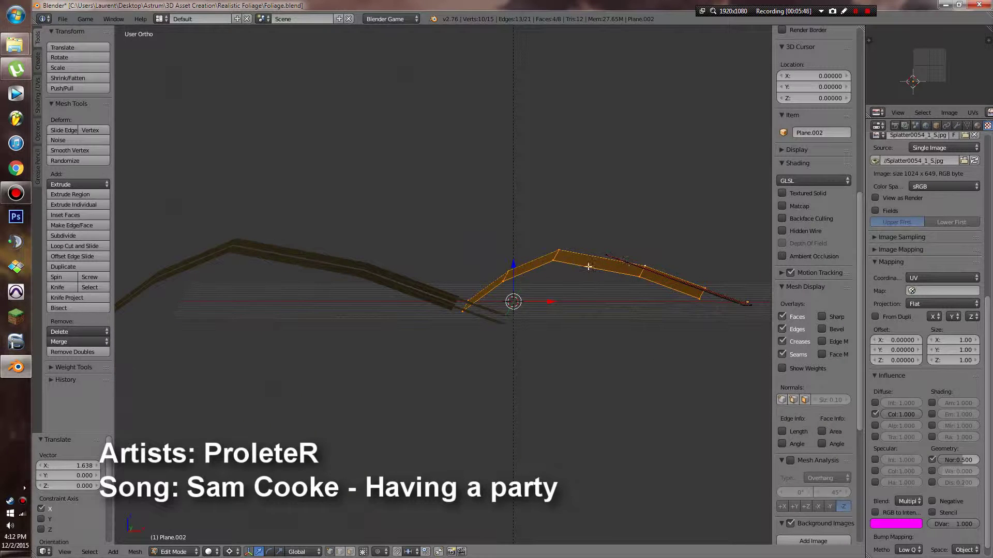
right_click(562, 255)
right_click(559, 256)
key("x")
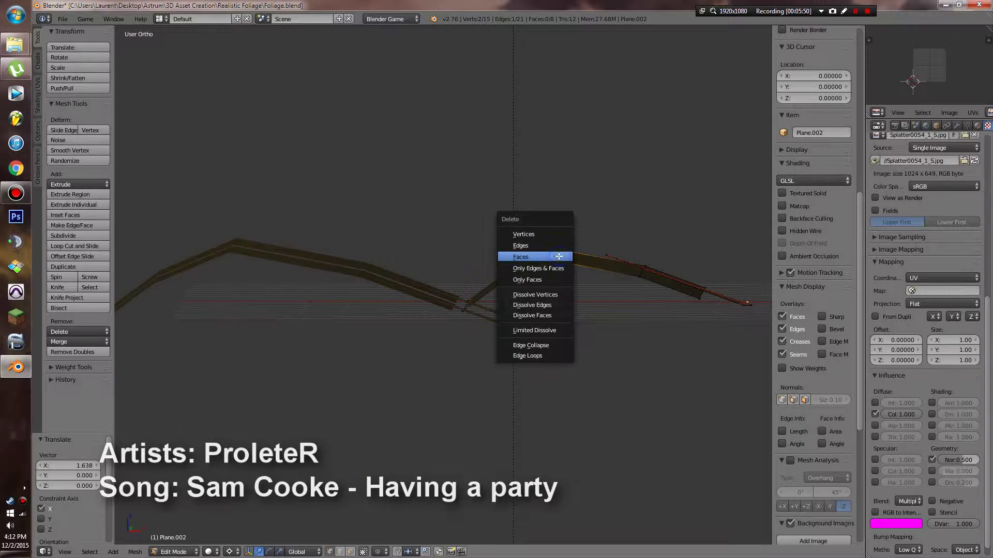
left_click(551, 354)
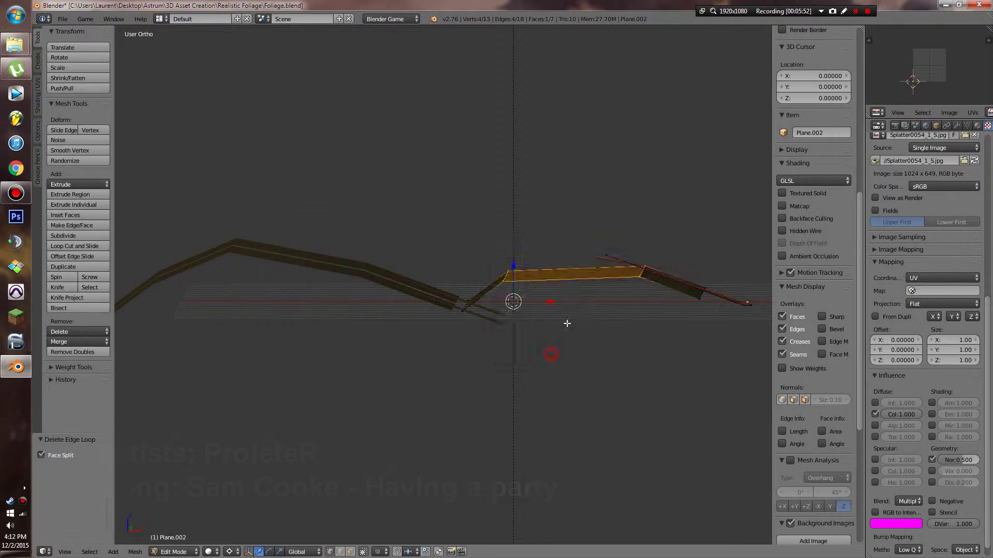
- Move the stem's tip vertex about 1.260 along X and -0.307 along Z, and lower it another 0.112 along Z
middle_click_drag(568, 259, 636, 270)
key("a")
right_click(613, 252)
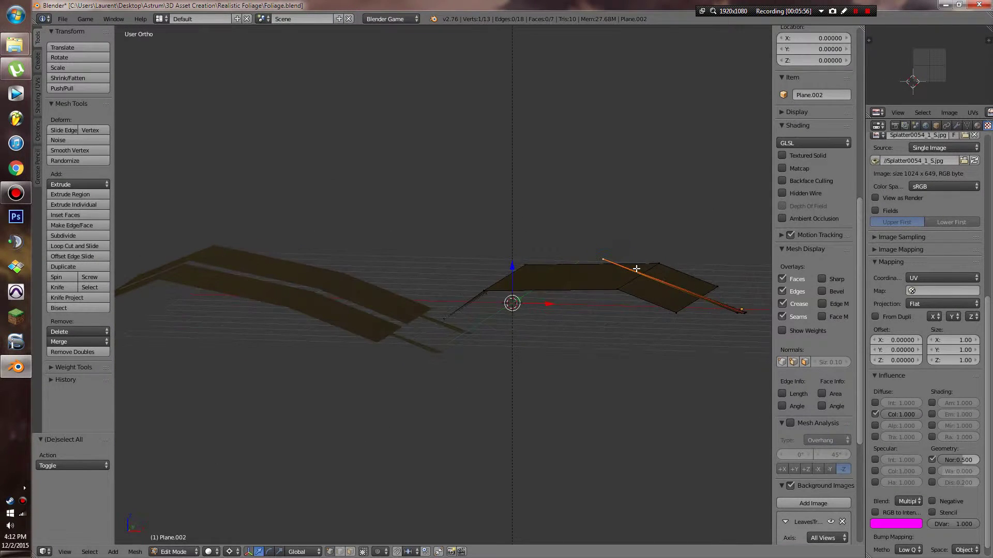
key("g")
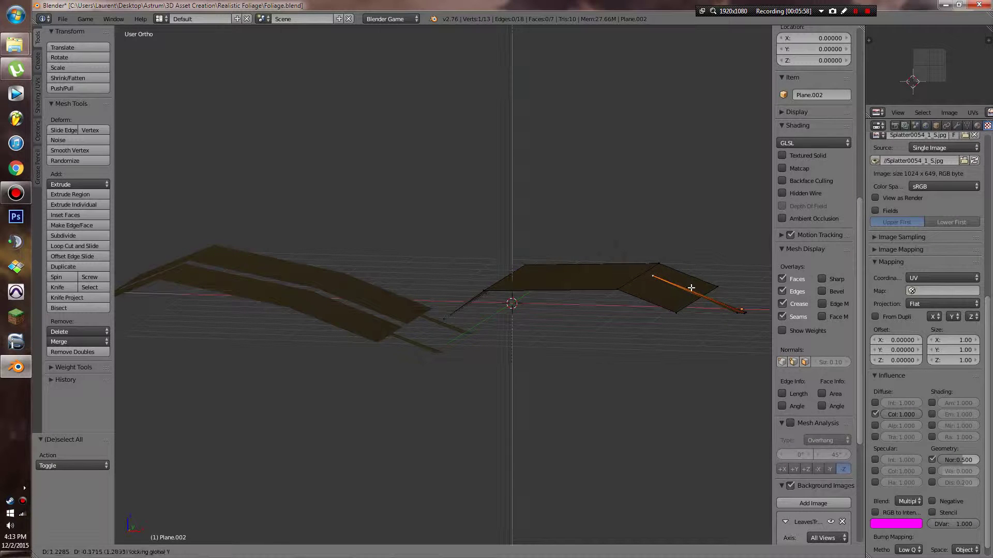
left_click(687, 283)
mouse_move(687, 283)
middle_mouse_down()
mouse_move(696, 264)
mouse_move(697, 275)
middle_mouse_up()
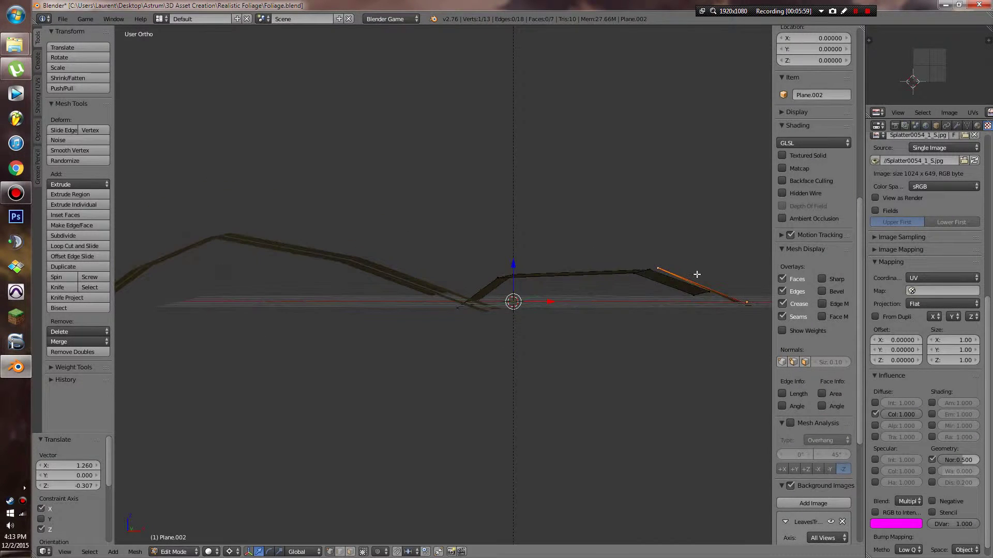
key("g")
key("z")
left_click(696, 280)
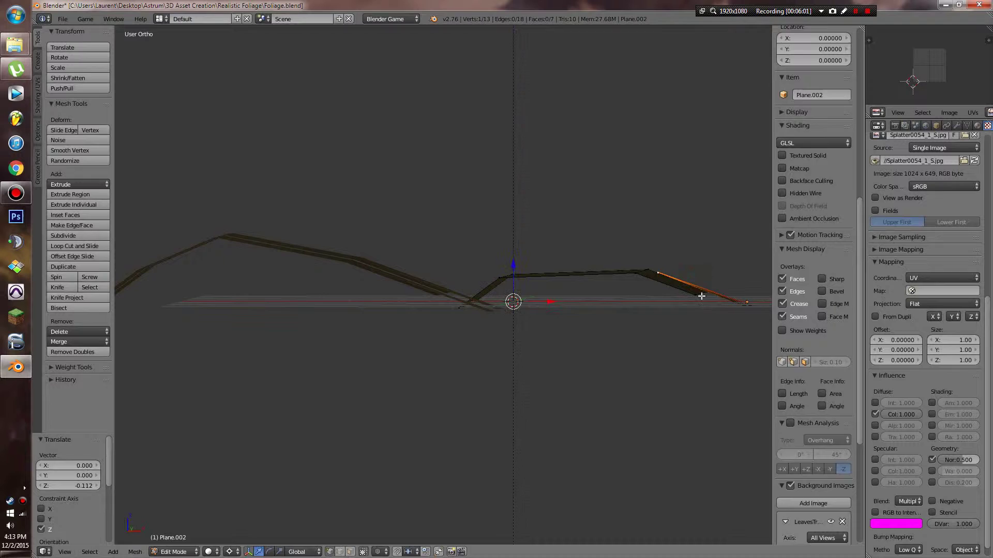
- Select the blade's end edge at the stem and raise it about 0.050 along Z
right_click(700, 295, "shift")
key("g")
key("z")
left_click(701, 289)
- In front view, reposition the stem's tip vertex against the blade, adjust its height along Z, and restore textured shading
mouse_move(700, 289)
middle_mouse_down()
mouse_move(712, 293)
mouse_move(696, 291)
middle_mouse_up()
key("KP_1")
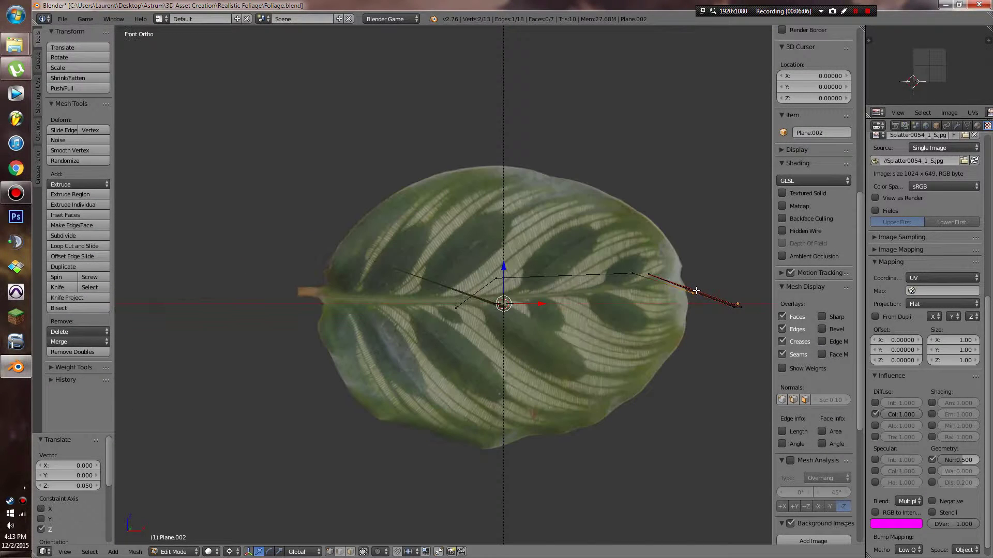
scroll(696, 290, "up", 6)
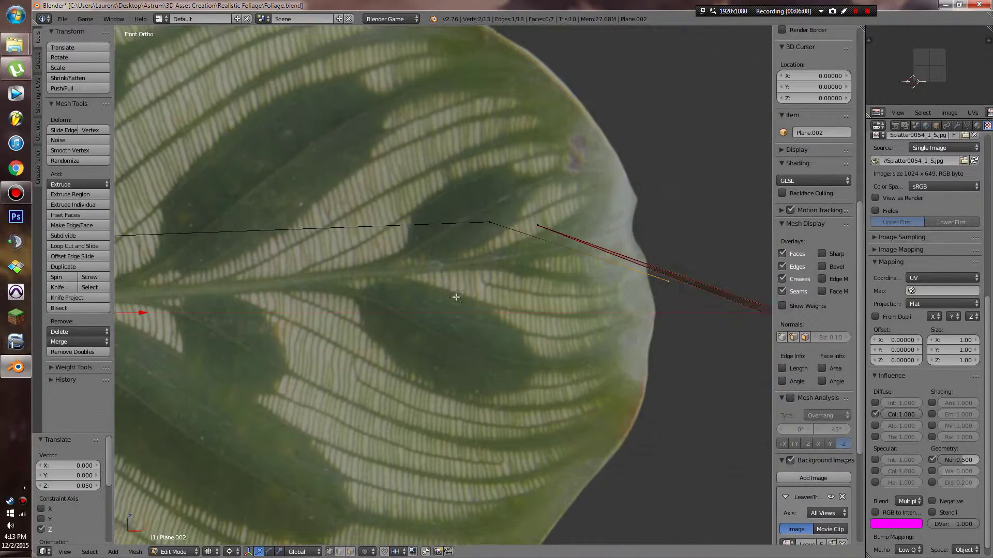
right_click(554, 233)
middle_click_drag(573, 244, 472, 313, "shift")
key("g")
left_click(522, 253)
key("g")
key("z")
left_click(543, 259)
key("z")
key("alt+z")
key("Tab")
key("Tab")
- Select the whole stem, adding the vertex missed by the linked selection, and thicken it with Shrink/Fatten
scroll(472, 313, "up", 4)
right_click(517, 356)
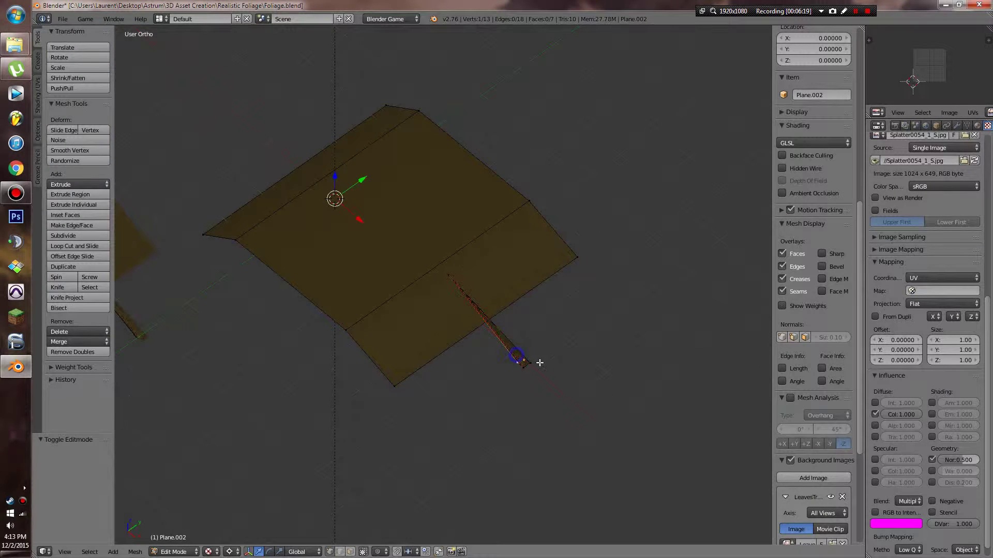
key("ctrl+l")
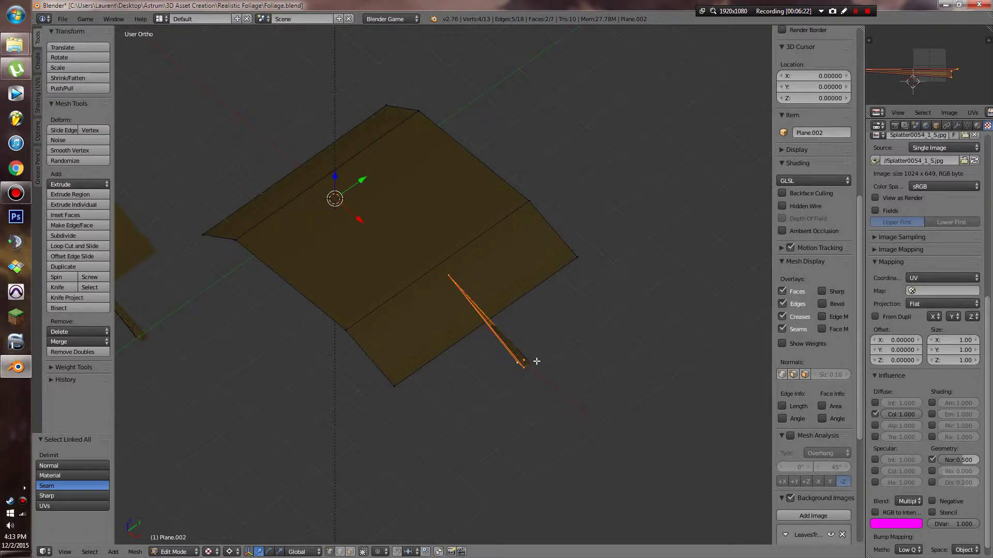
key("z")
mouse_move(536, 361)
middle_mouse_down()
mouse_move(587, 311)
mouse_move(615, 353)
mouse_move(482, 351)
mouse_move(476, 333)
mouse_move(580, 333)
mouse_move(633, 349)
mouse_move(536, 362)
mouse_move(546, 343)
middle_mouse_up()
key("c")
left_click(636, 309)
right_click(643, 309)
key("z")
key("alt+s")
left_click(617, 355)
- Return the new leaf to Object Mode, move it in negative X, and shift it 8.623 along Y beside the other leaves
key("Tab")
key("g")
key("x")
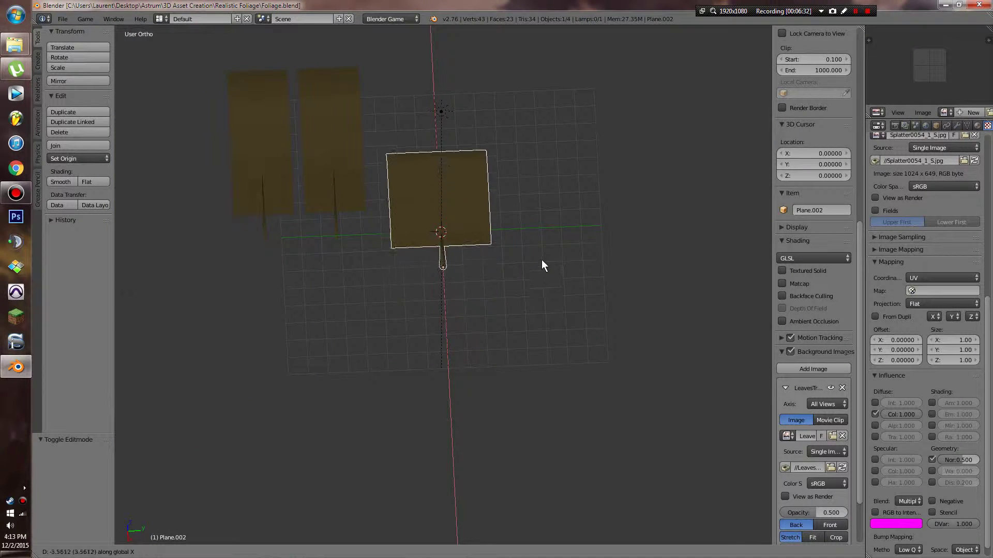
left_click(530, 228)
key("g")
key("y")
left_click(702, 221)
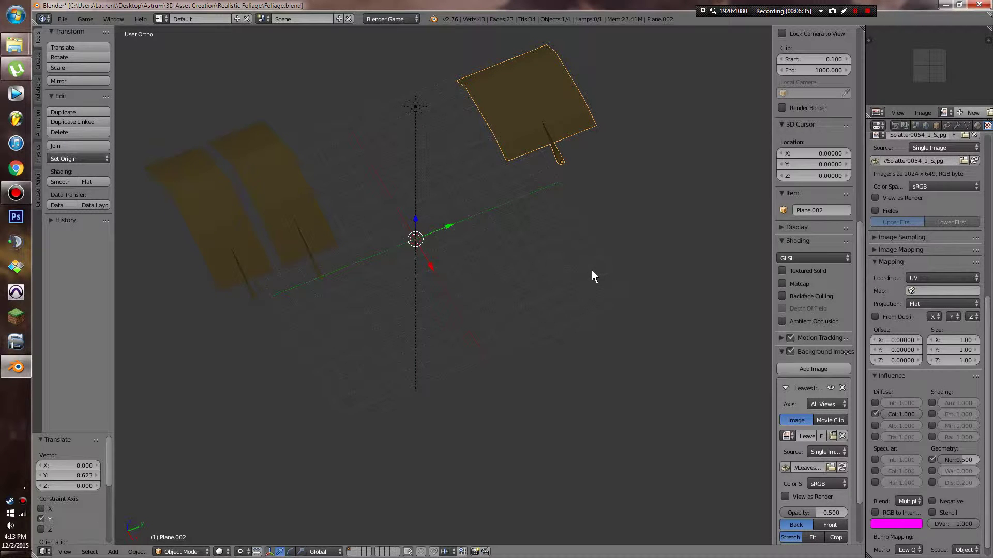
- In top view, add a plane over the leaf reference image and scale its mesh 1.735 along X
key("KP_7")
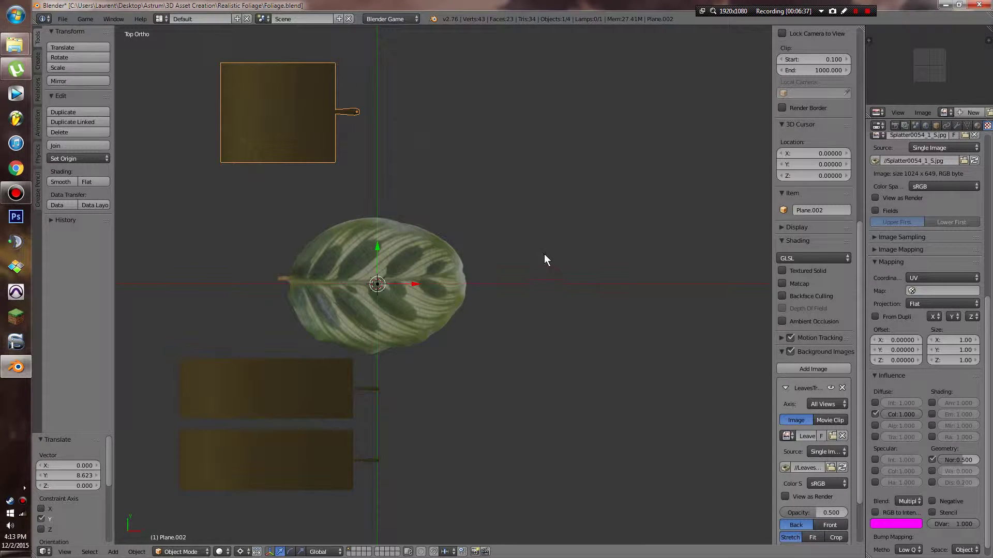
scroll(415, 296, "up", 4)
key("shift+a")
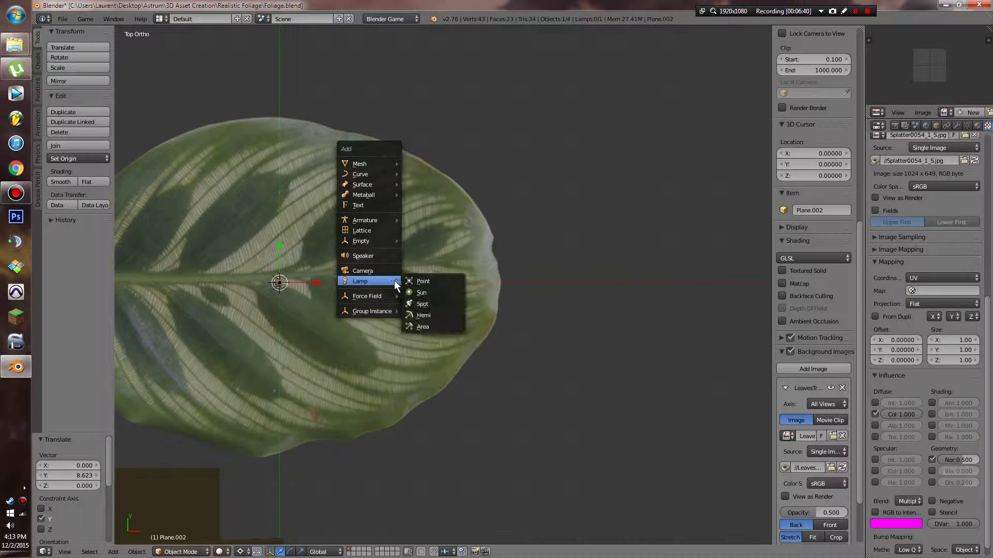
mouse_move(381, 163)
left_click(420, 163)
scroll(383, 249, "down", 3)
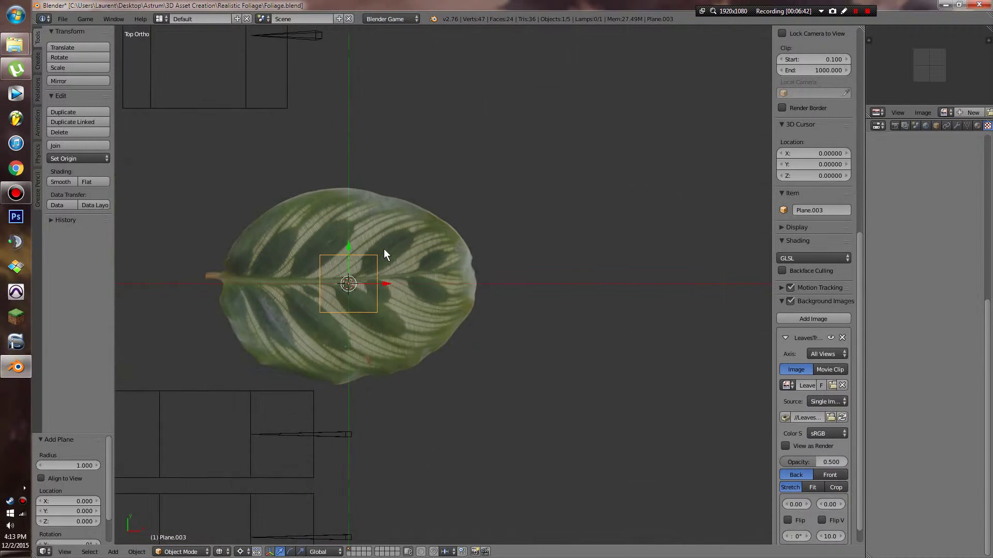
scroll(496, 284, "up", 2)
key("Tab")
scroll(508, 312, "down", 1)
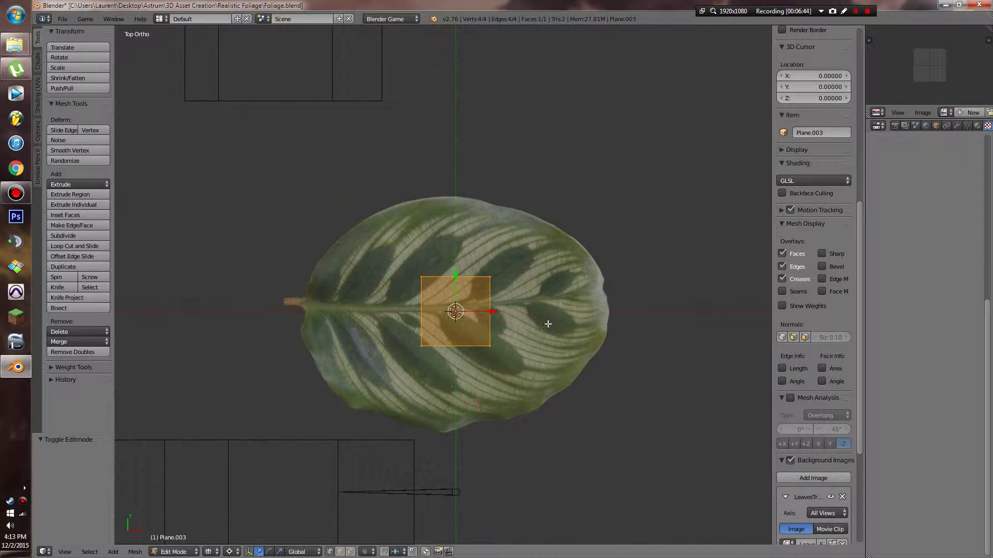
key("s")
key("x")
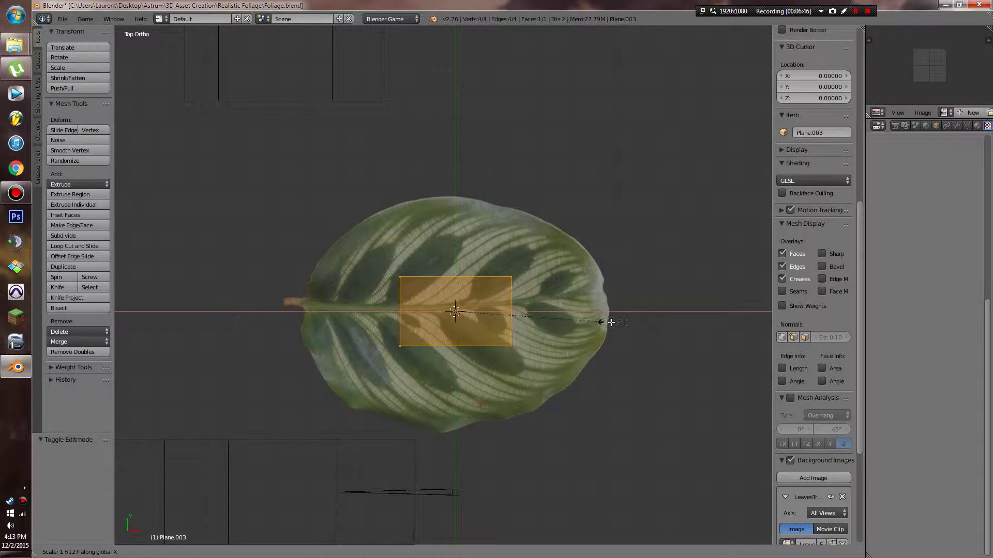
left_click(617, 322)
- Move the plane's mesh -9.800 in X and 3.775 in Y, and save over Foliage.blend
scroll(607, 324, "down", 3)
key("g")
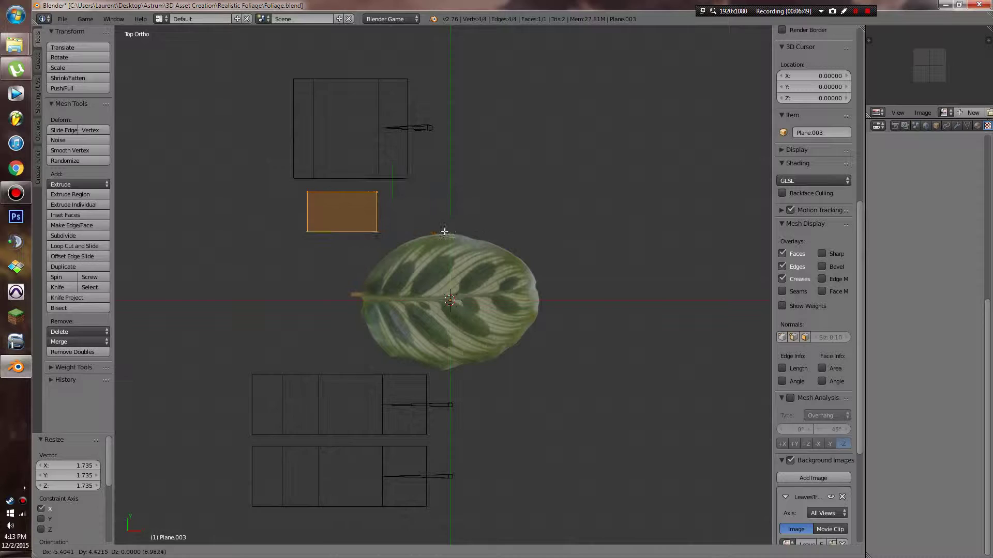
left_click(401, 249)
key("ctrl+s")
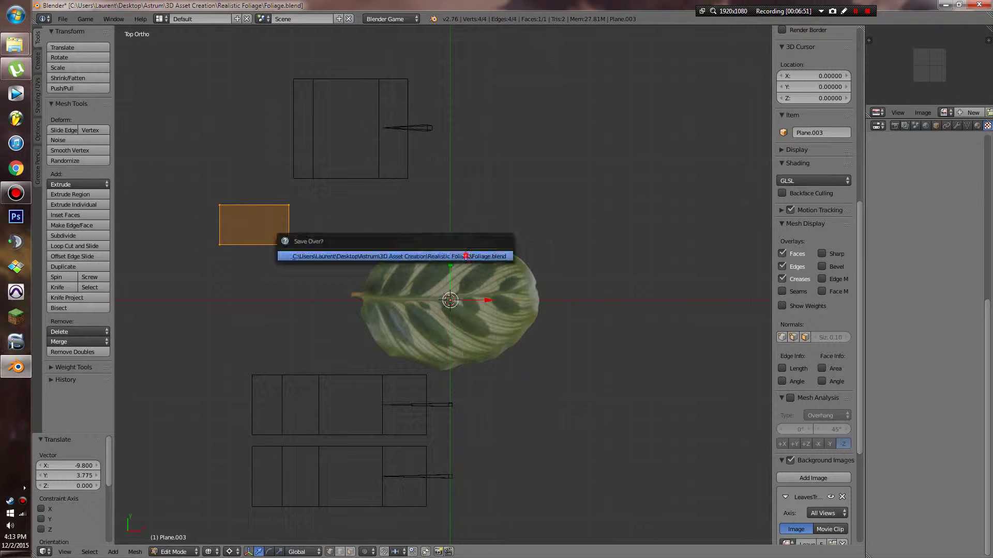
left_click(402, 252)
- Add a cube at the 3D cursor within the same mesh and raise it 1 unit along Z
mouse_move(402, 252)
middle_mouse_down()
mouse_move(398, 185)
mouse_move(374, 175)
mouse_move(481, 202)
mouse_move(352, 204)
middle_mouse_up()
key("z")
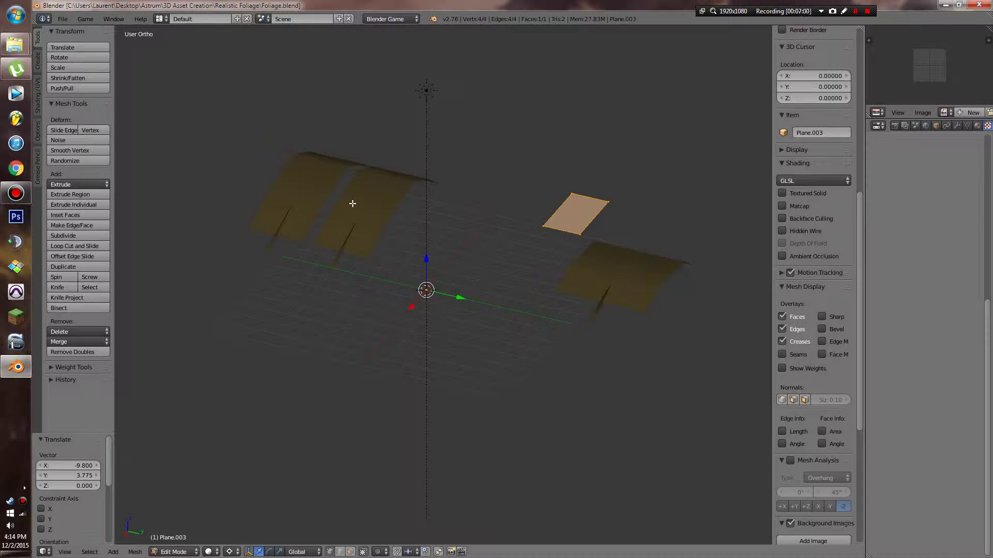
middle_click_drag(362, 212, 398, 244)
scroll(401, 273, "up", 4)
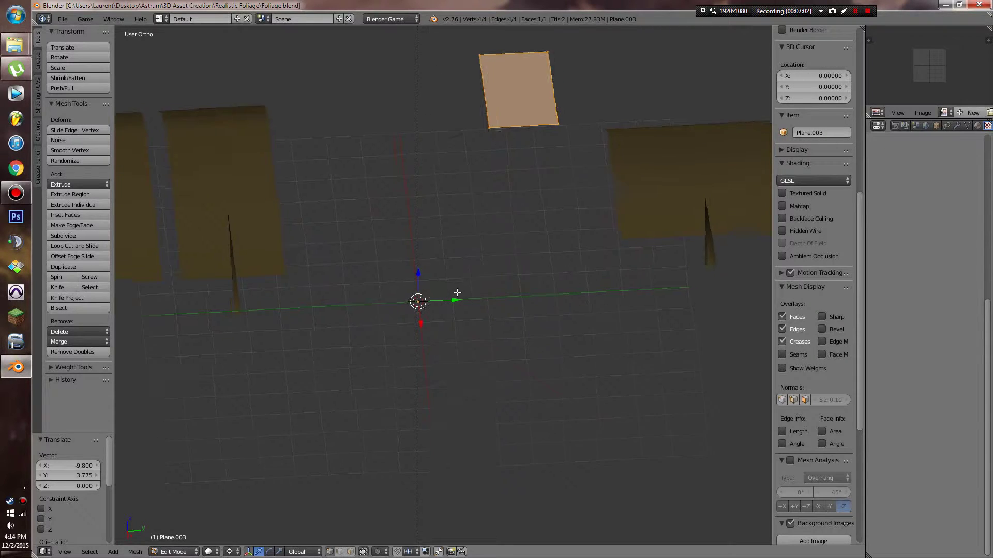
key("shift+a")
left_click(482, 285)
scroll(465, 281, "up", 2)
mouse_move(483, 285)
middle_mouse_down()
mouse_move(448, 278)
mouse_move(519, 326)
middle_mouse_up()
key("g")
key("z")
key("1")
key("Return")
key("z")
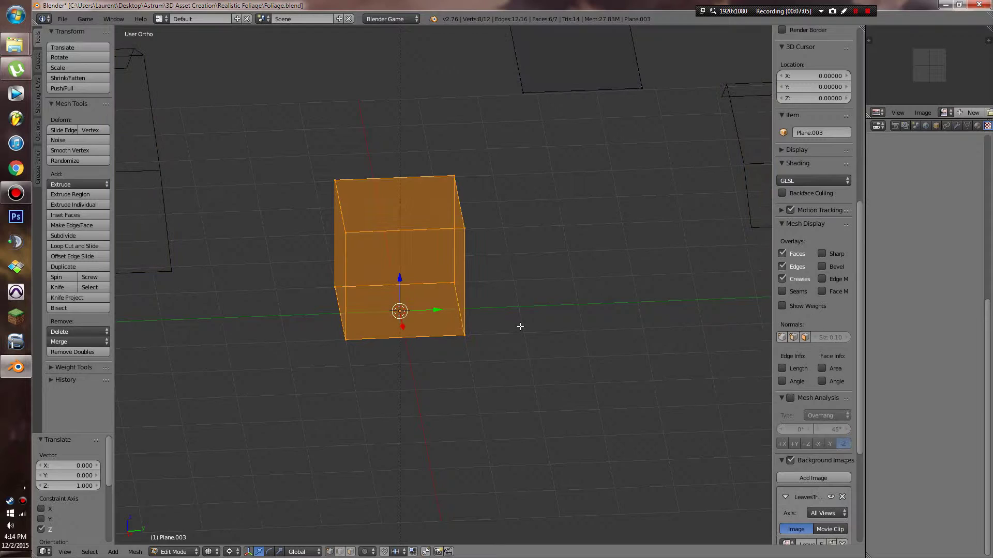
- Scale the cube down uniformly to a small block at the origin
key("s")
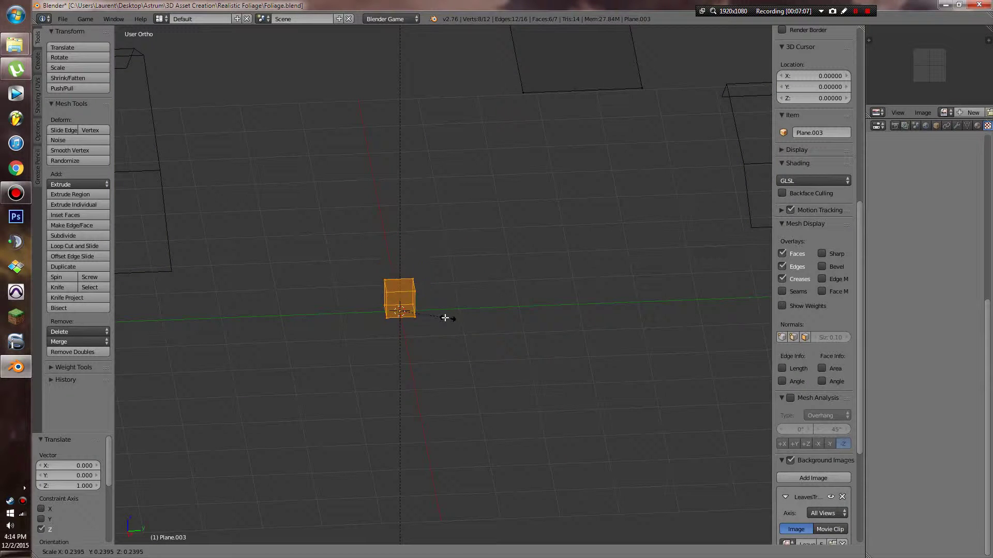
left_click(429, 316)
key("z")
mouse_move(429, 316)
middle_mouse_down()
mouse_move(527, 300)
mouse_move(480, 309)
middle_mouse_up()
key("s")
left_click(522, 299)
- Raise the block's top face 4.657 along Z and merge its vertices with Collapse to form a spike
key("a")
key("c")
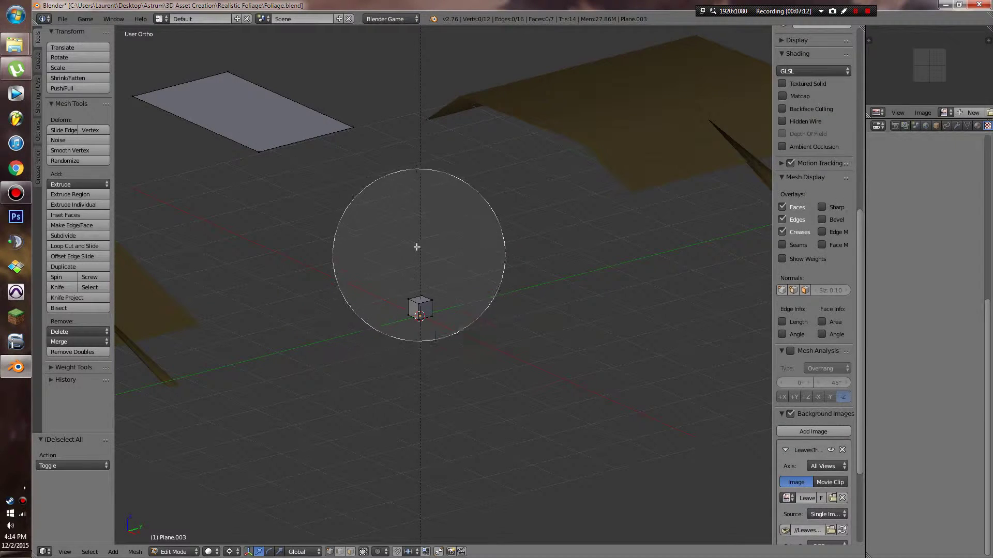
scroll(414, 252, "up", 5)
left_click(415, 263)
right_click(415, 262)
scroll(444, 266, "down", 4)
middle_click_drag(469, 266, 475, 311, "shift")
key("g")
key("z")
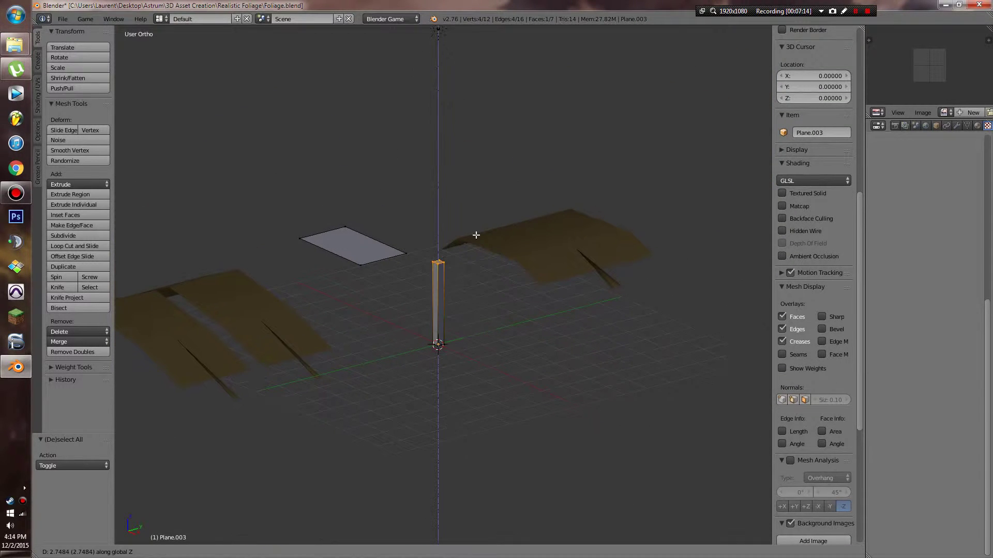
left_click(481, 207)
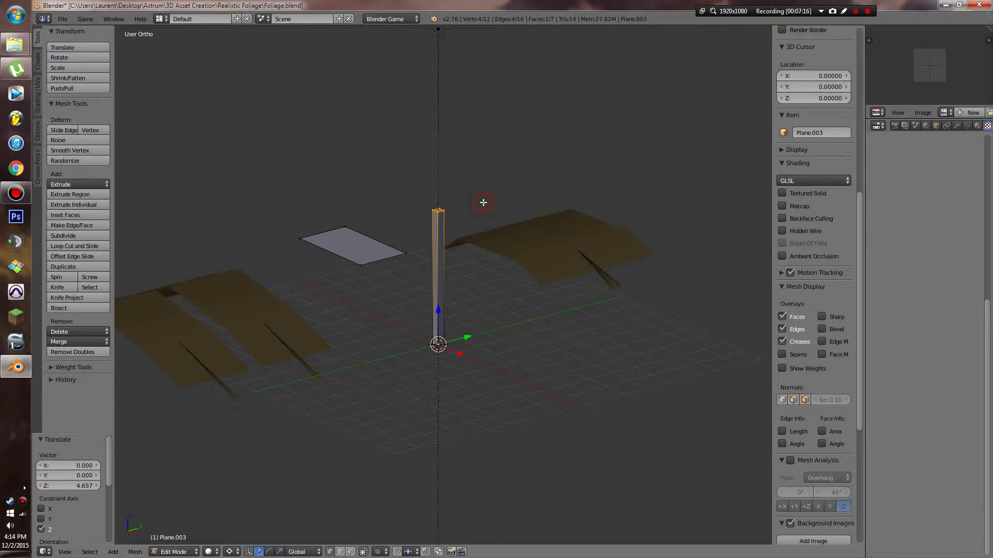
key("alt+m")
left_click(480, 225)
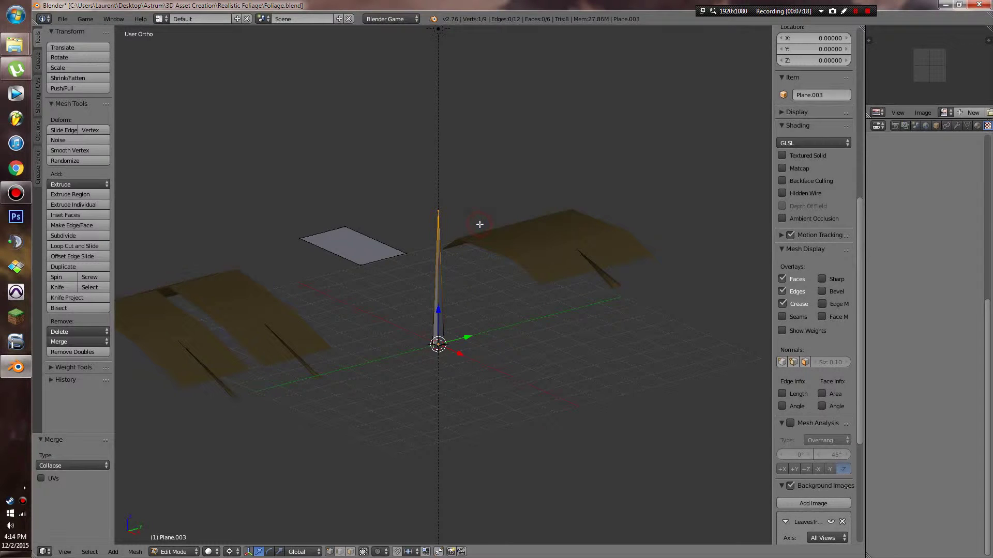
middle_click_drag(479, 222, 589, 257)
scroll(572, 253, "up", 4)
key("r")
key("z")
left_click(480, 195)
right_click(494, 360, "alt")
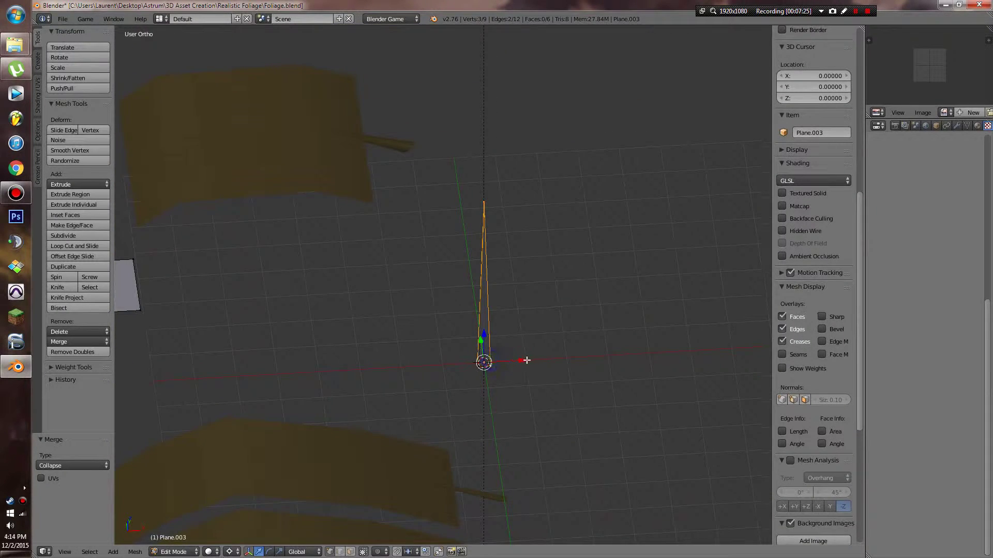
middle_click_drag(526, 359, 498, 350)
key("r")
right_click(517, 342)
key("z")
key("a")
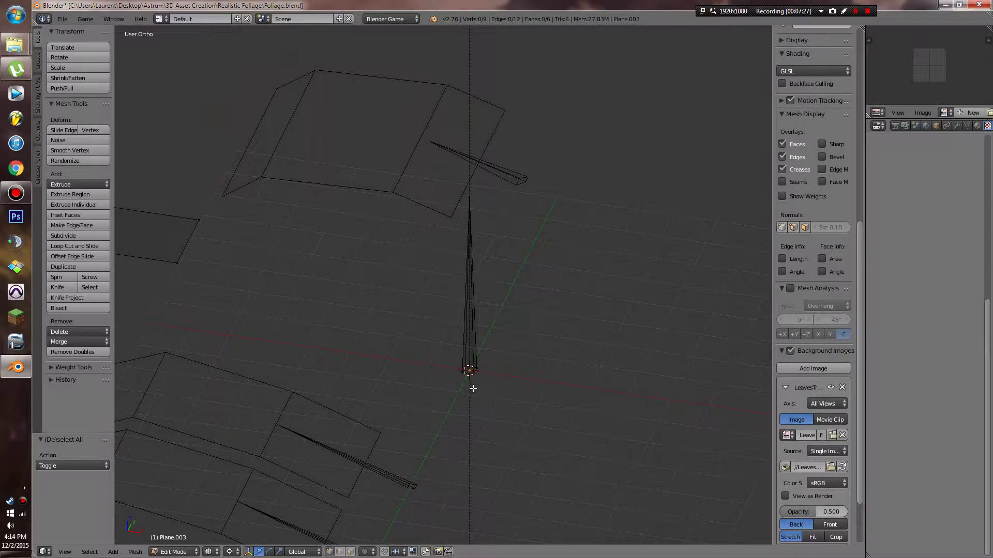
key("c")
left_click(486, 389)
right_click(487, 387)
key("z")
middle_click_drag(496, 386, 530, 402)
key("r")
key("z")
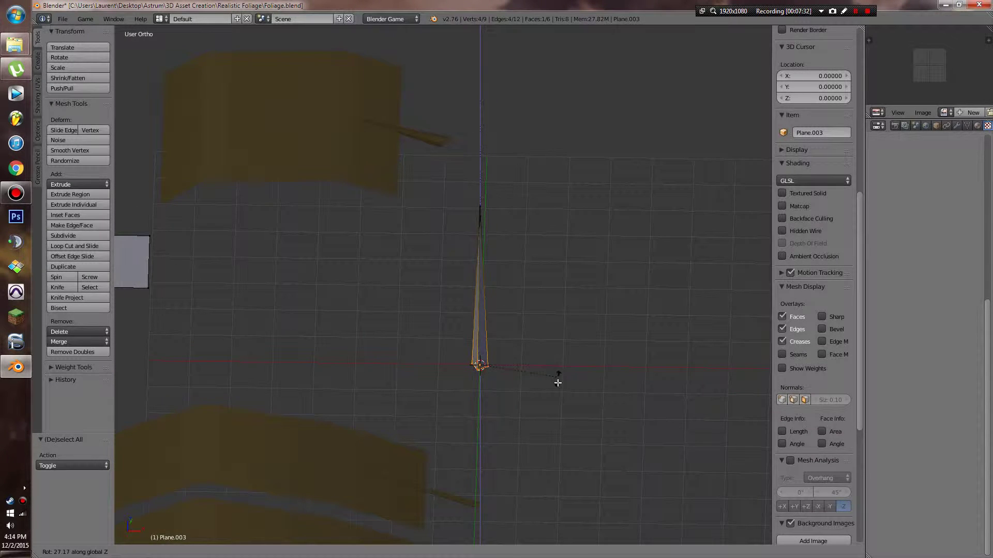
right_click(544, 392)
middle_click_drag(465, 404, 515, 397)
key("Tab")
key("Tab")
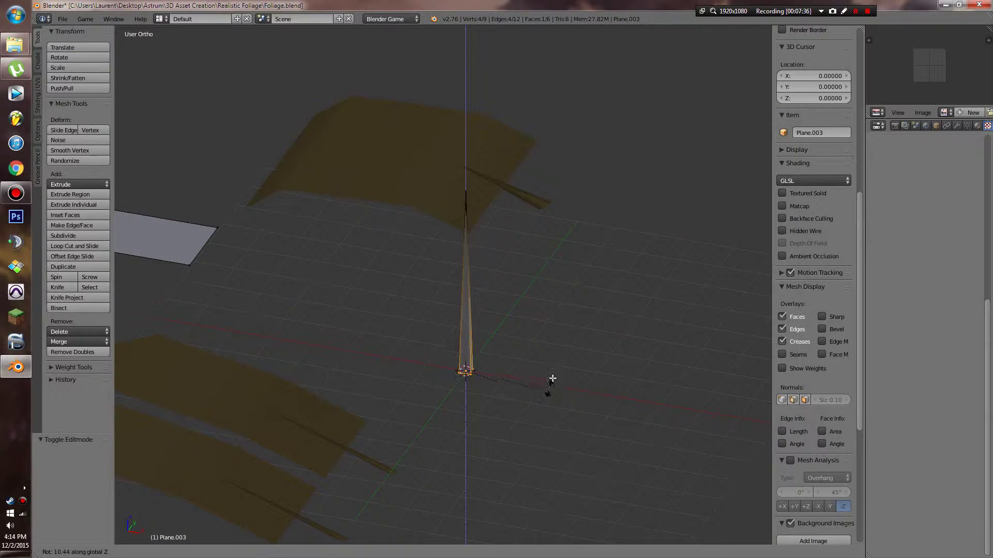
key("Tab")
middle_click_drag(552, 361, 494, 195)
key("Tab")
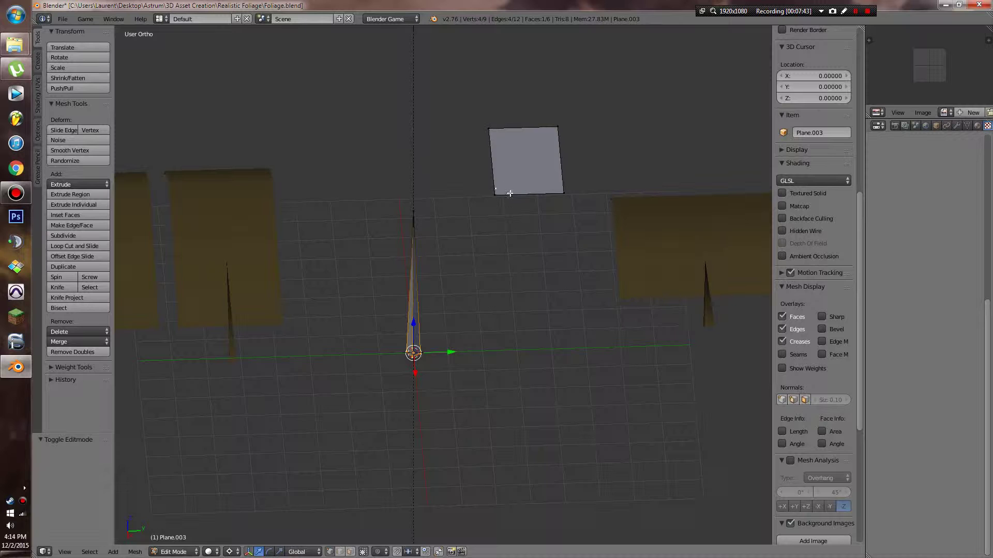
- Select the spike's tip vertex and snap the 3D cursor to it
middle_click_drag(505, 207, 397, 310)
scroll(397, 310, "down", 3)
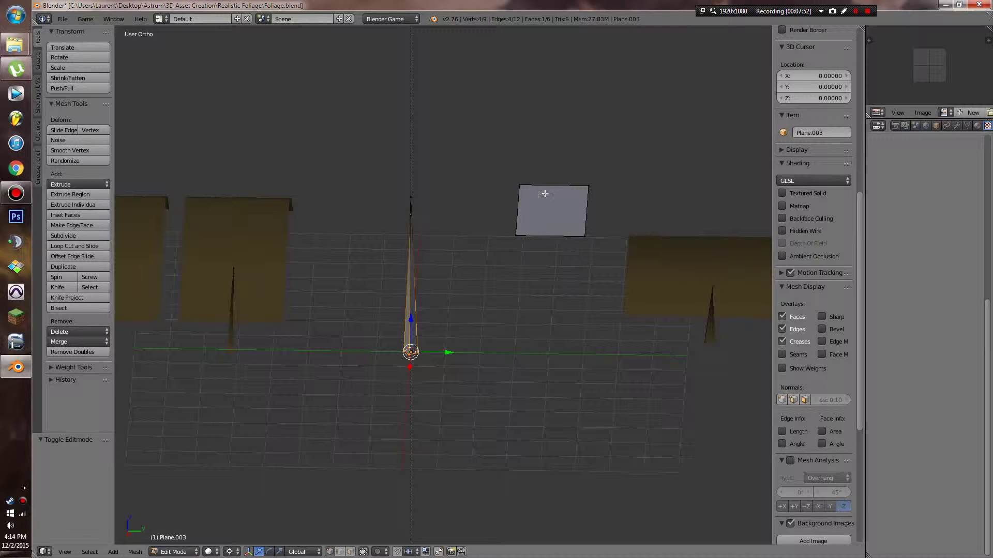
scroll(440, 301, "up", 4)
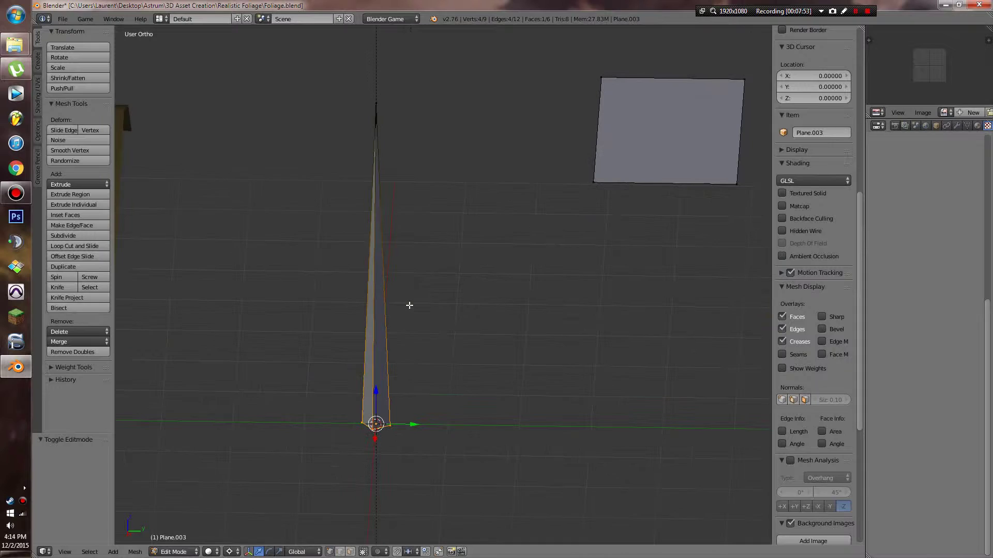
scroll(402, 268, "down", 4)
right_click(439, 258)
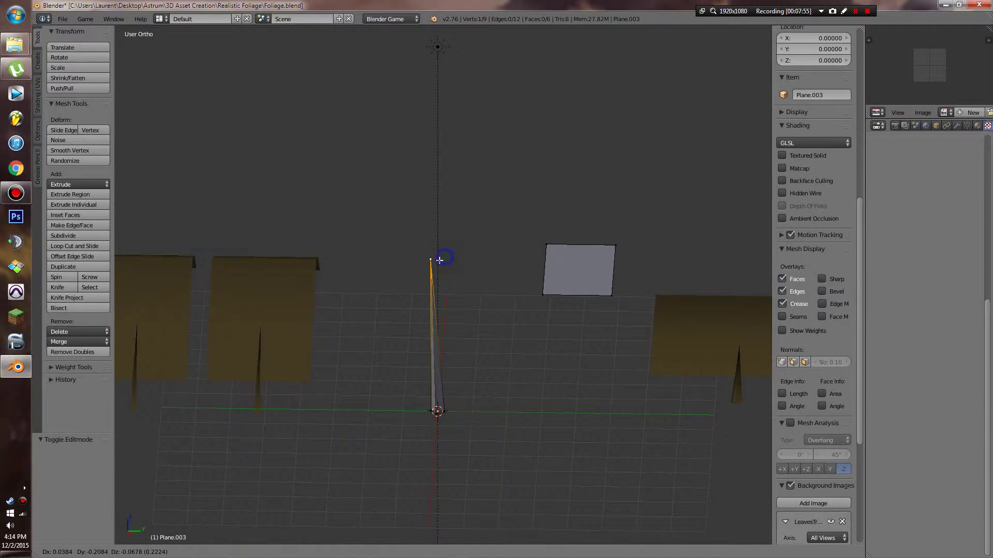
key("shift+s")
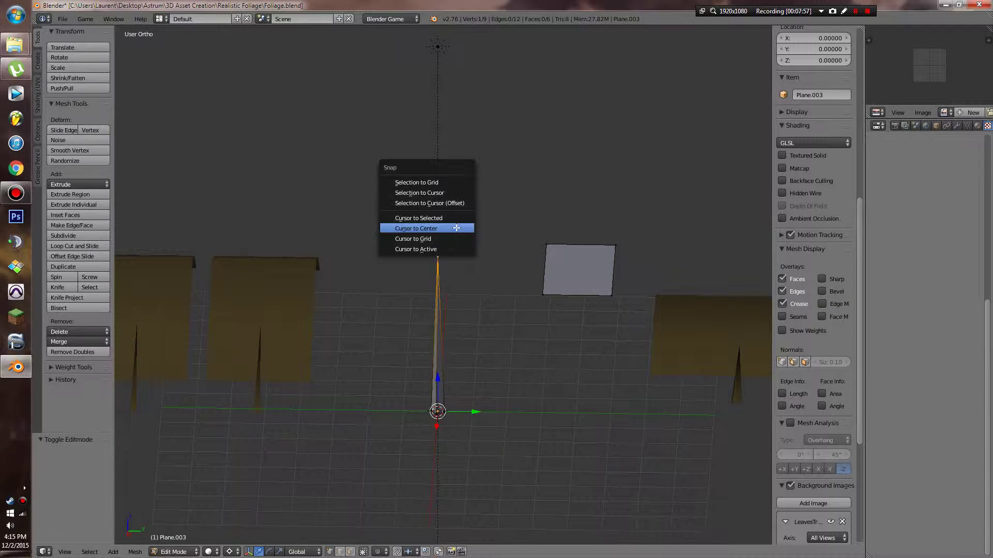
left_click(457, 226)
- Add an 8-vertex circle with radius 1.000 at the spike's tip and tilt it about the Y axis
key("shift+a")
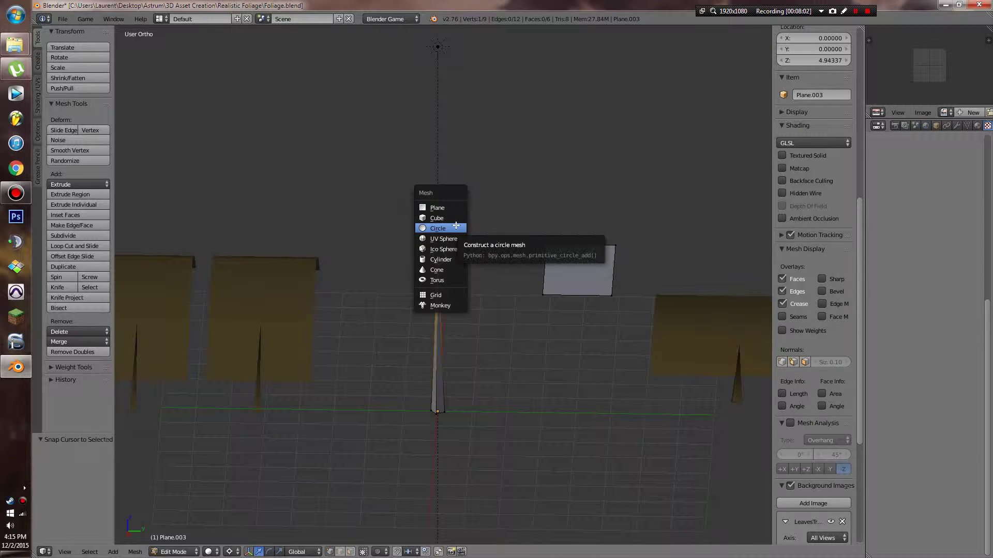
left_click(456, 226)
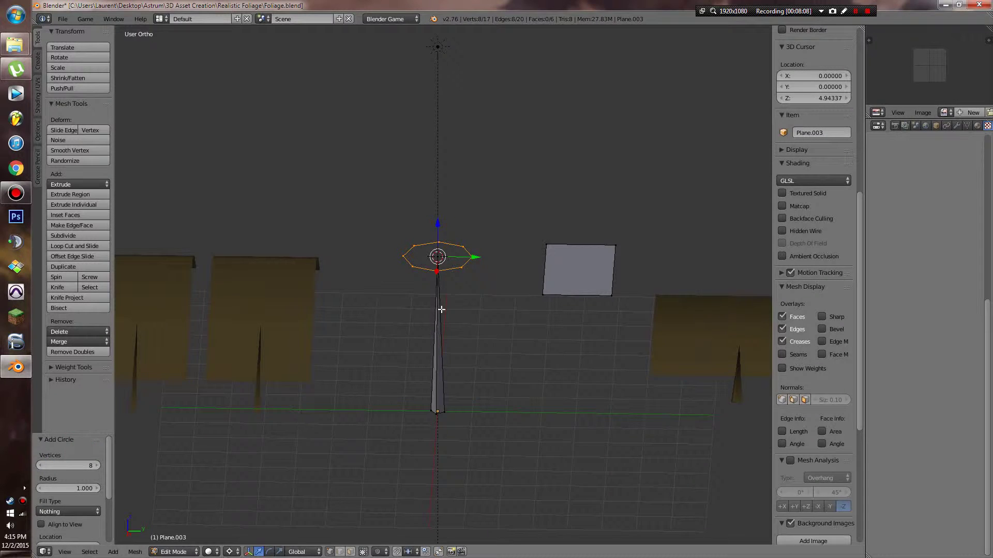
scroll(441, 309, "up", 5)
key("r")
key("x")
key("y")
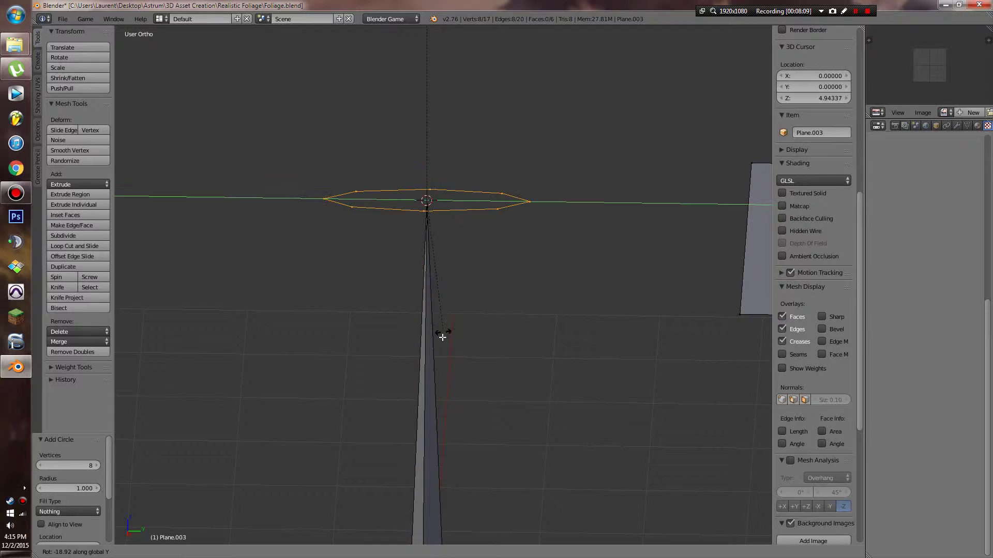
left_click(452, 220)
- Scale the tilted circle to 0.511 and shrink it further to suit the spike's tip
key("s")
left_click(436, 250)
middle_click_drag(437, 250, 298, 428)
key("s")
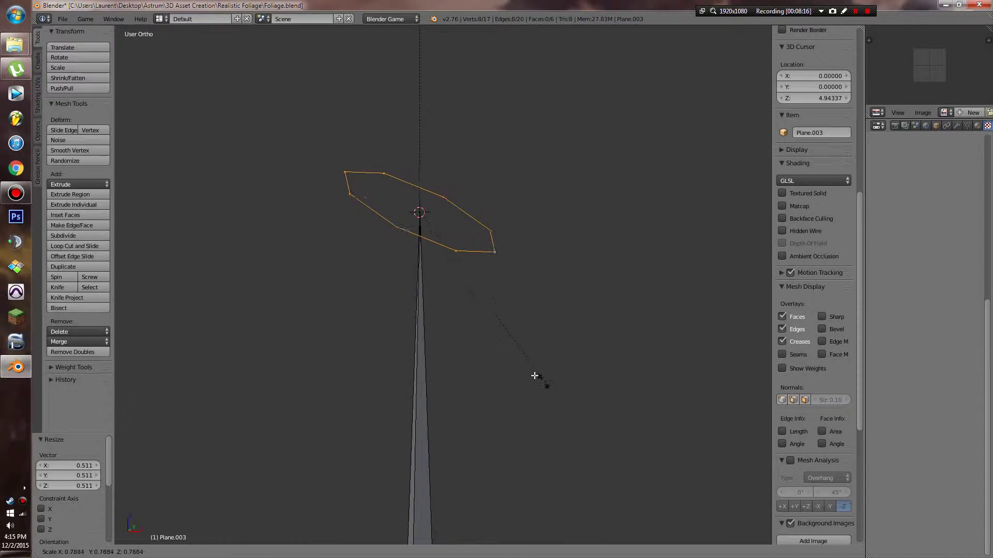
left_click(501, 353)
- Extrude the circle, merge the extruded ring at its center, and lower that vertex about 0.093 onto the spike's tip
key("e")
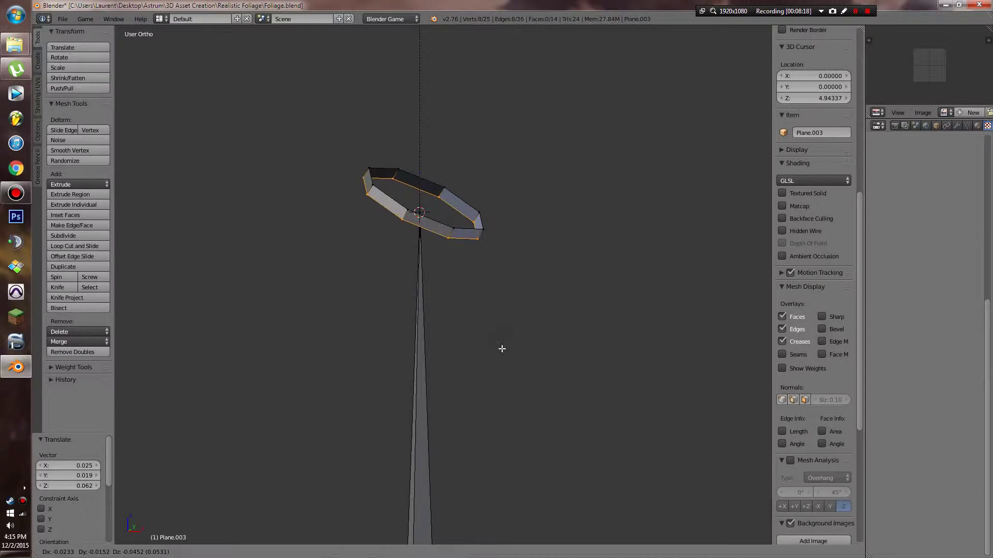
left_click(498, 352)
key("alt+m")
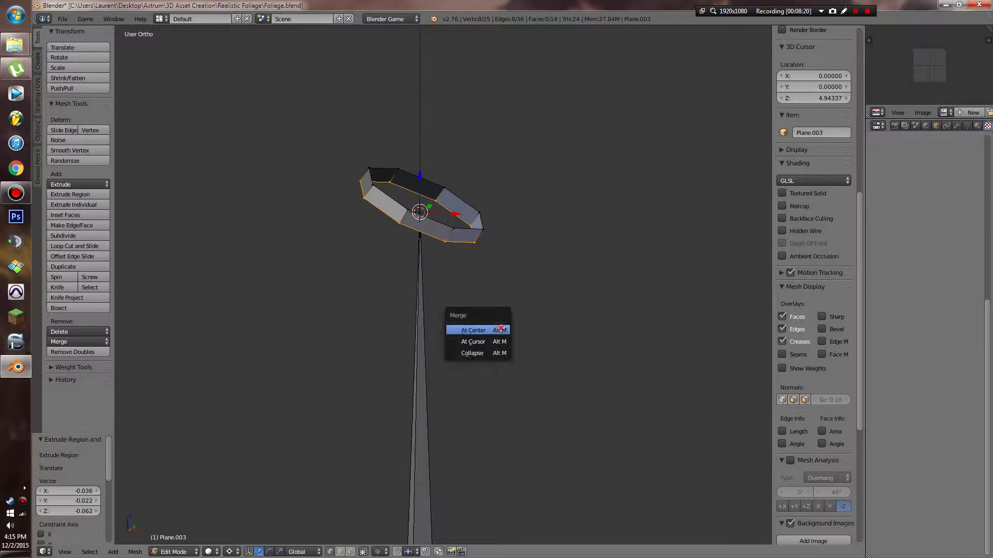
left_click(499, 332)
key("g")
left_click(501, 353)
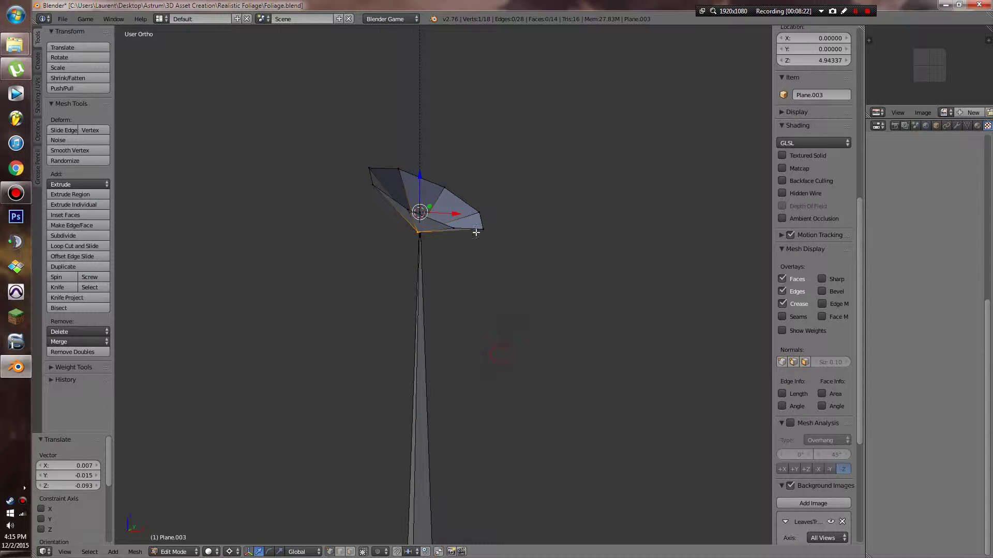
- Select the cup's outer rim loop, reposition it slightly, and scale it by 1.032
right_click(470, 208, "alt")
middle_click_drag(501, 240, 422, 307)
key("g")
left_click(433, 318)
key("s")
left_click(440, 322)
scroll(456, 323, "down", 3)
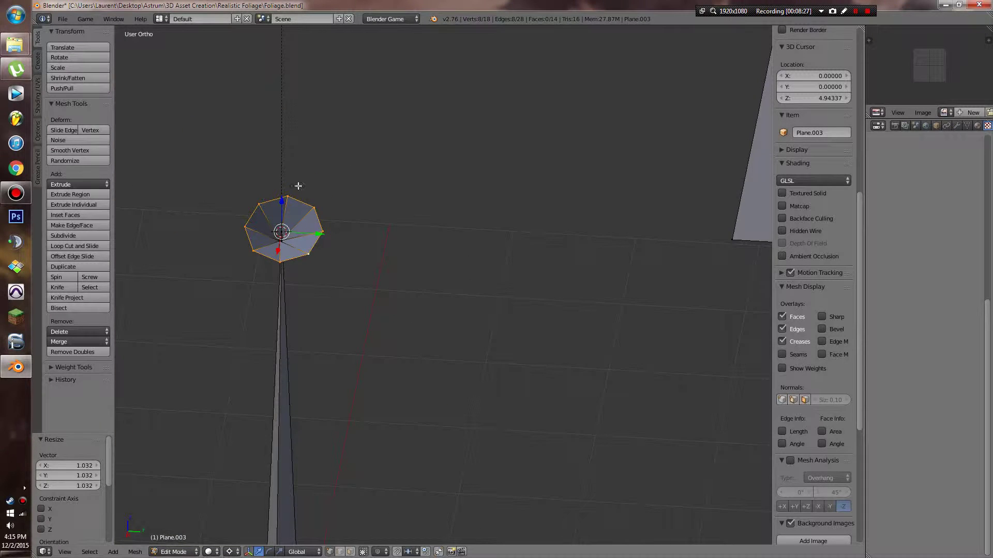
- Try to start a petal by duplicating one edge of the cup's rim and extruding it outward
right_click(313, 205)
key("shift+d")
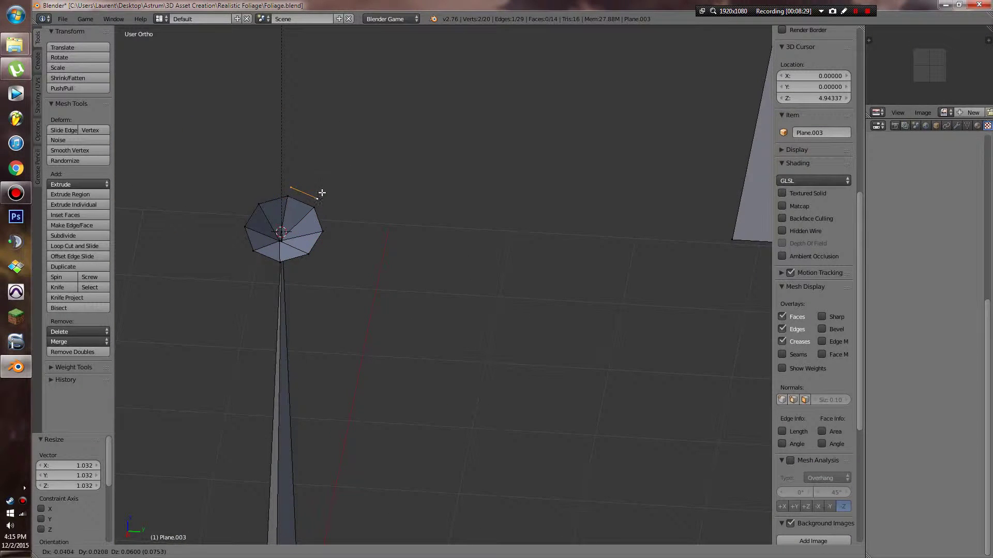
key("Escape")
middle_click_drag(322, 193, 484, 229)
key("e")
key("Escape")
key("e")
left_click(446, 192)
key("ctrl+z")
key("ctrl+z")
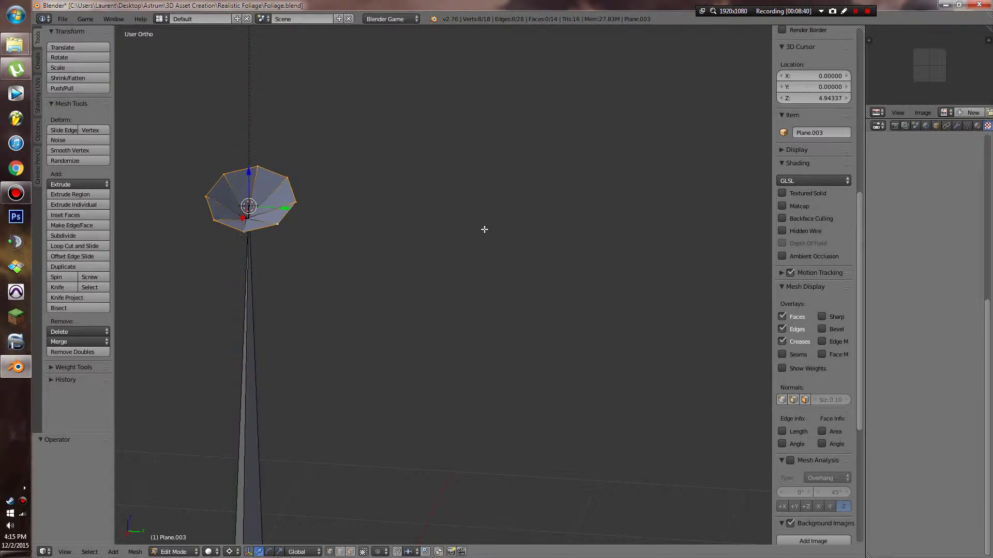
- Select all geometry linked to the cup and delete its vertices
key("x")
key("ctrl+l")
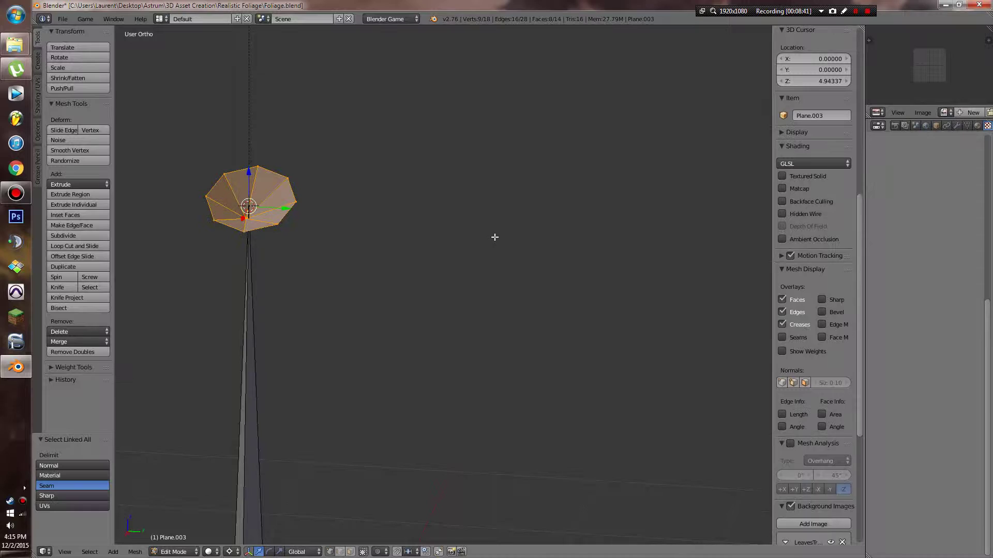
key("x")
left_click(447, 115)
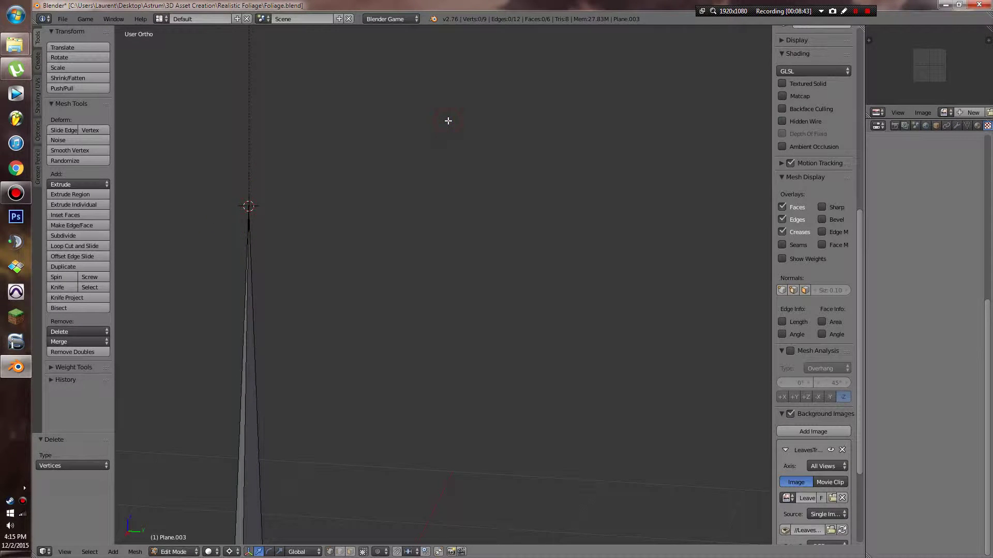
- Add an 8-vertex circle with radius 1.000 at the 3D cursor on the spike's tip and scale it by 0.590
key("KP_1")
key("shift+a")
left_click(449, 121)
middle_click_drag(496, 162, 402, 225, "shift")
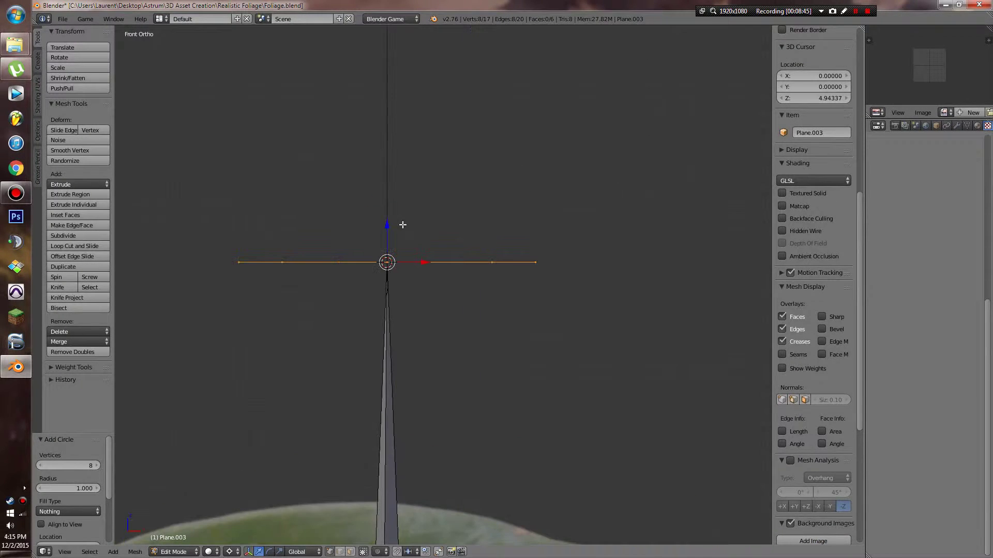
key("s")
left_click(527, 306)
- Extrude the circle downward, scale the new ring by 0.811, collapse it to one vertex and lower that about 0.094
key("e")
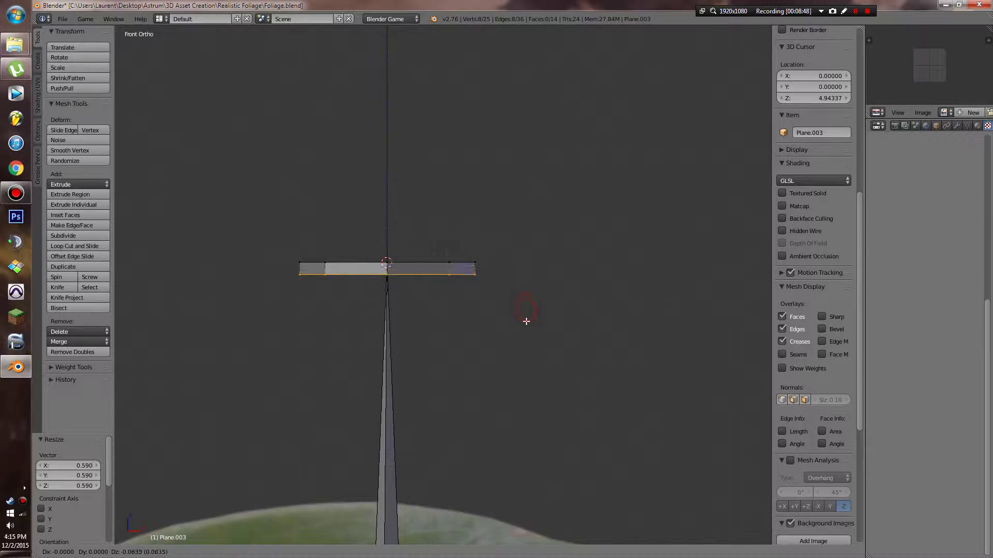
left_click(526, 337)
key("s")
left_click(542, 339)
key("alt+m")
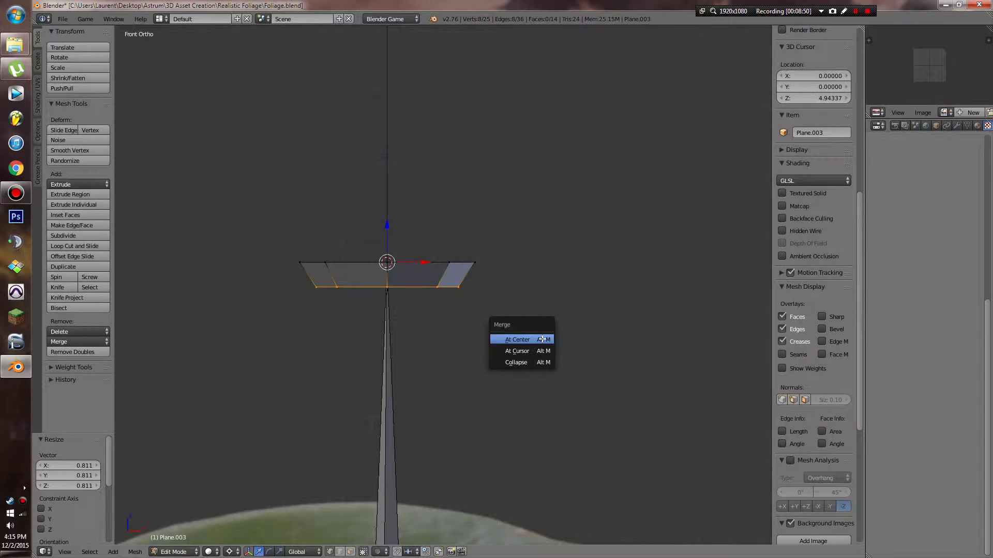
left_click(525, 362)
key("g")
key("z")
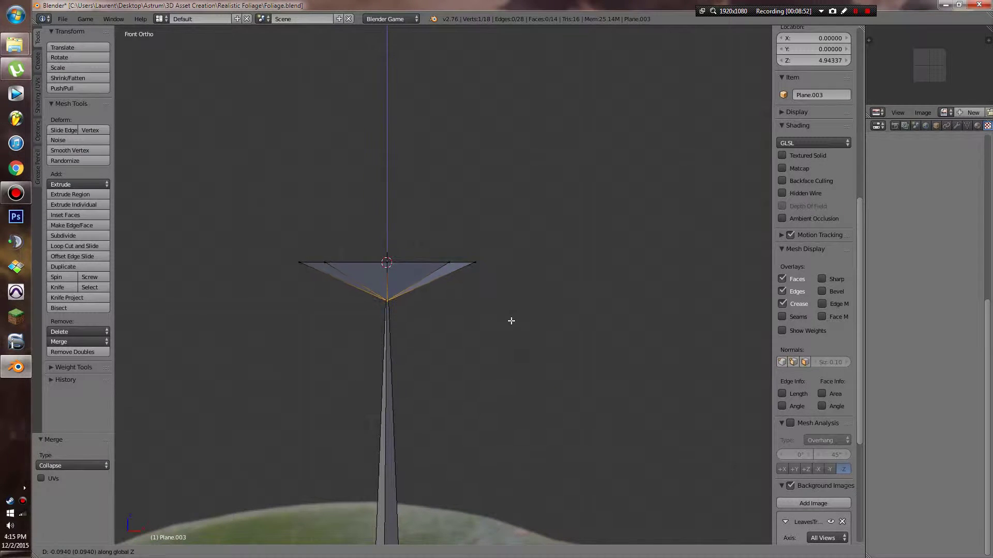
left_click(511, 321)
- Select the cup's rim loop and lower it 0.038 along Z
right_click(425, 264, "alt")
key("g")
key("z")
left_click(423, 271)
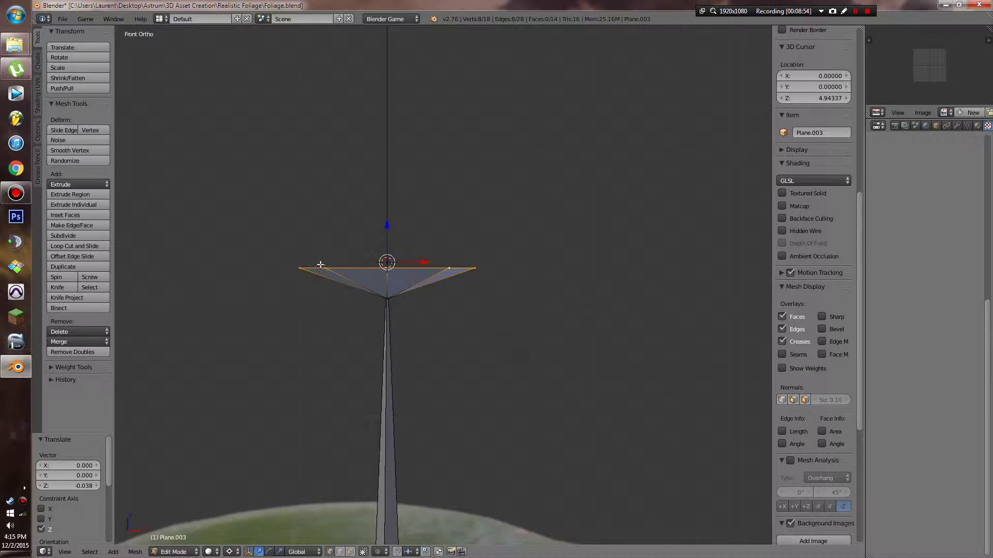
- In top view, duplicate one of the cup's rim edges in place and extrude it 0.303 in X and 0.616 in Y
key("KP_7")
right_click(325, 411)
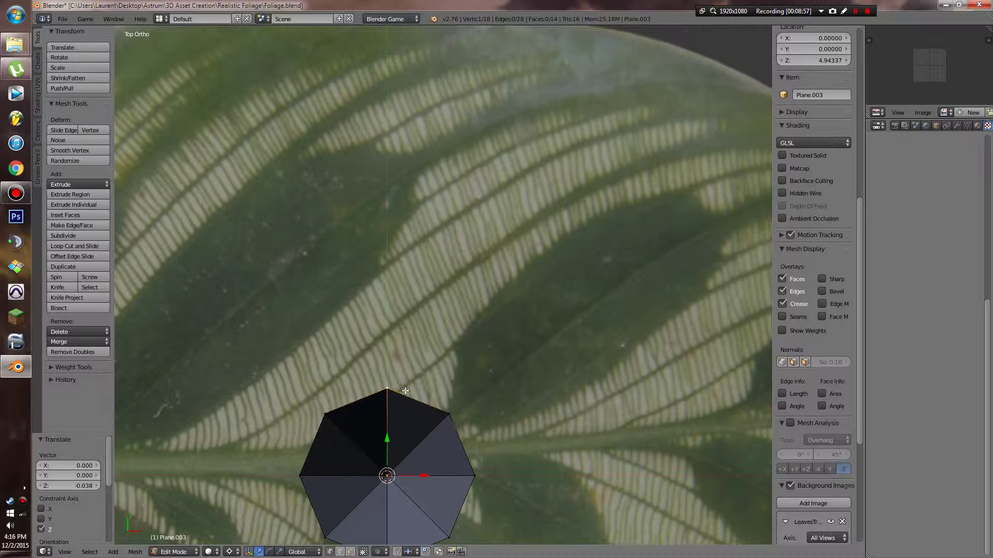
right_click(431, 401)
key("shift+d")
right_click(498, 358)
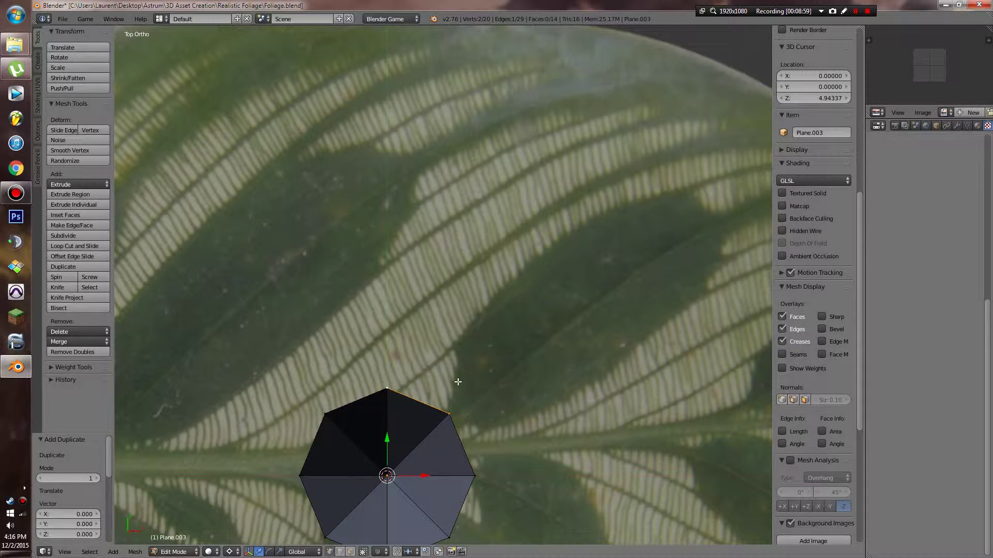
key("e")
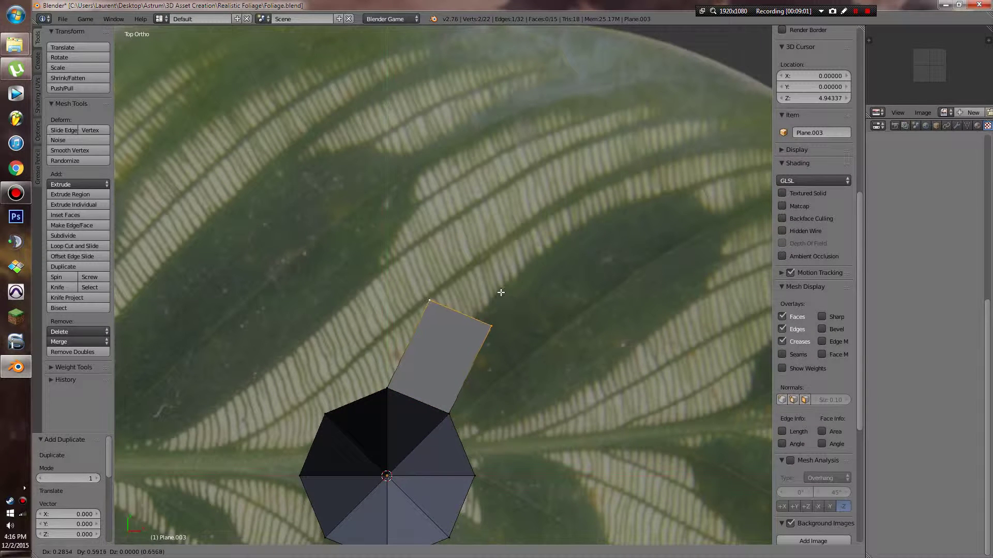
left_click(502, 295)
key("s")
right_click(670, 335)
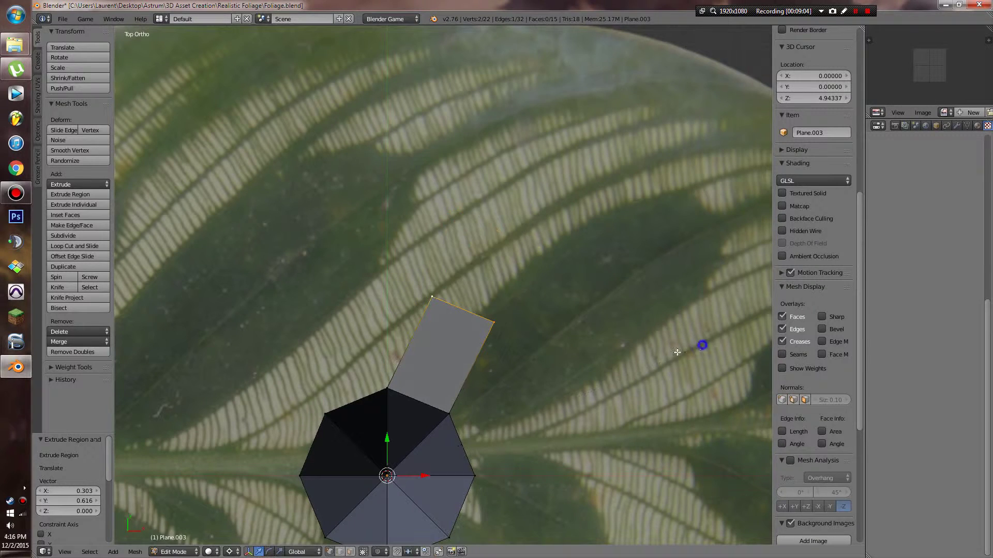
- Switch the pivot away from the 3D cursor to the selection, then widen and slightly reposition the petal's outer edge
left_click(231, 552)
left_click(252, 495)
key("s")
left_click(579, 407)
key("g")
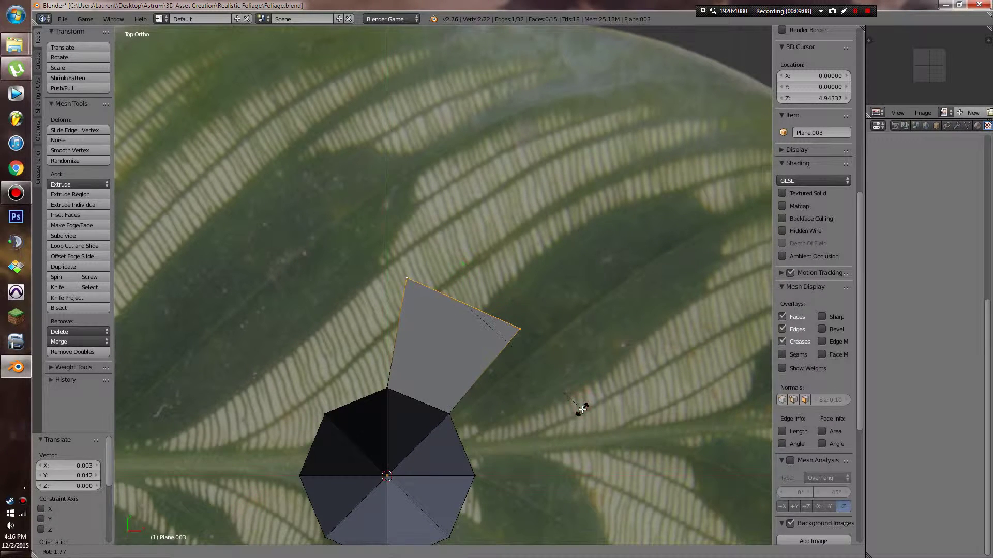
left_click(582, 410)
- Cut a loop across the middle of the petal and scale it by 1.100
key("ctrl+r")
left_click(488, 373)
right_click(497, 377)
key("s")
left_click(507, 379)
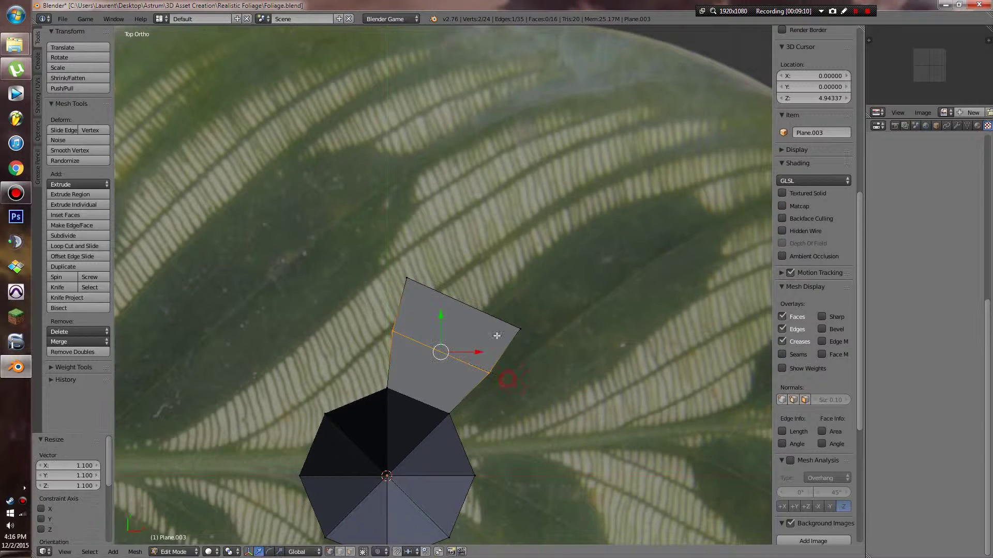
- Extrude the petal's outer edge 0.171 in X and 0.418 in Y, then narrow the new edge
key("e")
left_click(563, 284)
key("s")
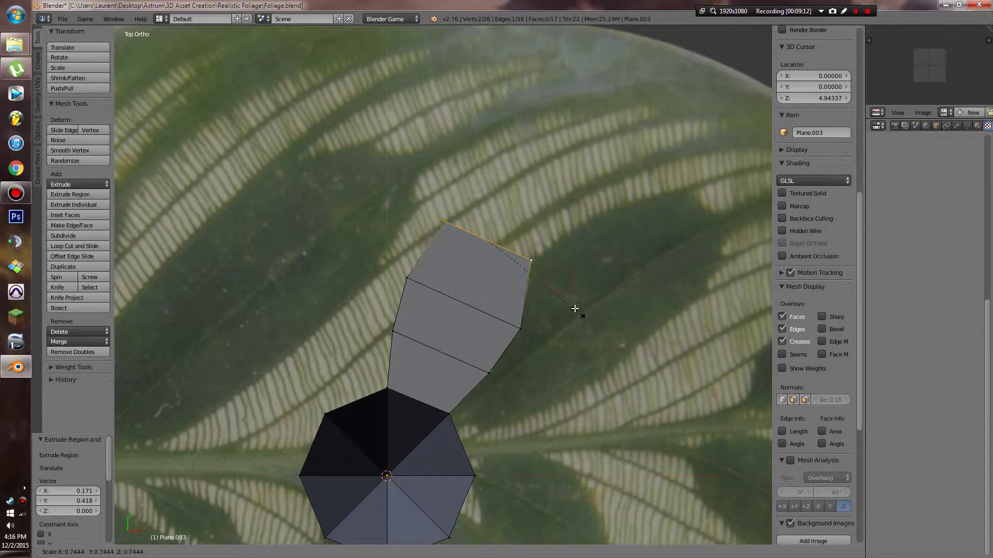
left_click(552, 290)
- Cut a slightly widened loop across the end section, scale the petal's tip edge by 0.750 and shift it slightly
key("e")
left_click(528, 286)
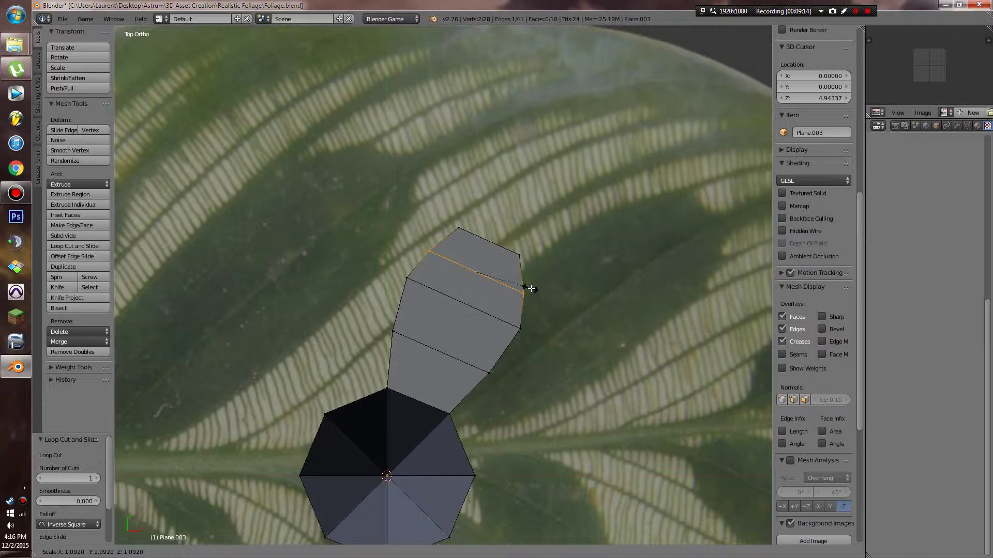
key("s")
left_click(523, 273)
key("s")
left_click(580, 274)
key("g")
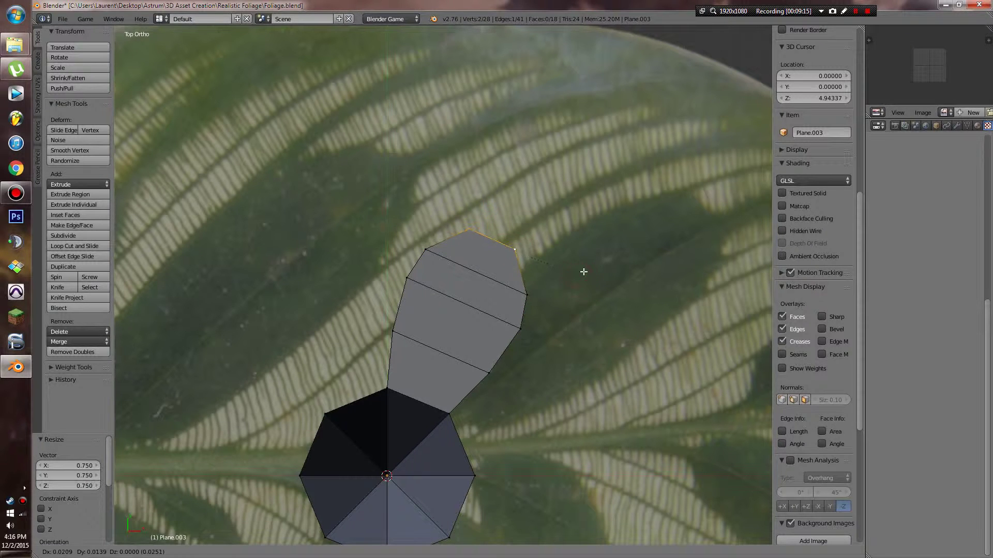
left_click(554, 257)
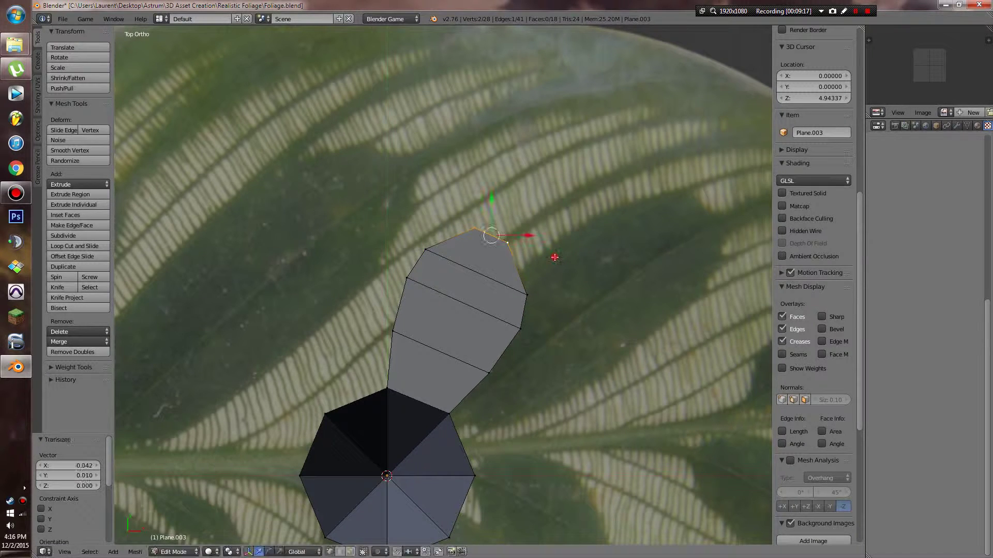
- Slide the cross loop nearest the petal's tip with an edge slide factor of -0.167
key("ctrl+e")
left_click(483, 415)
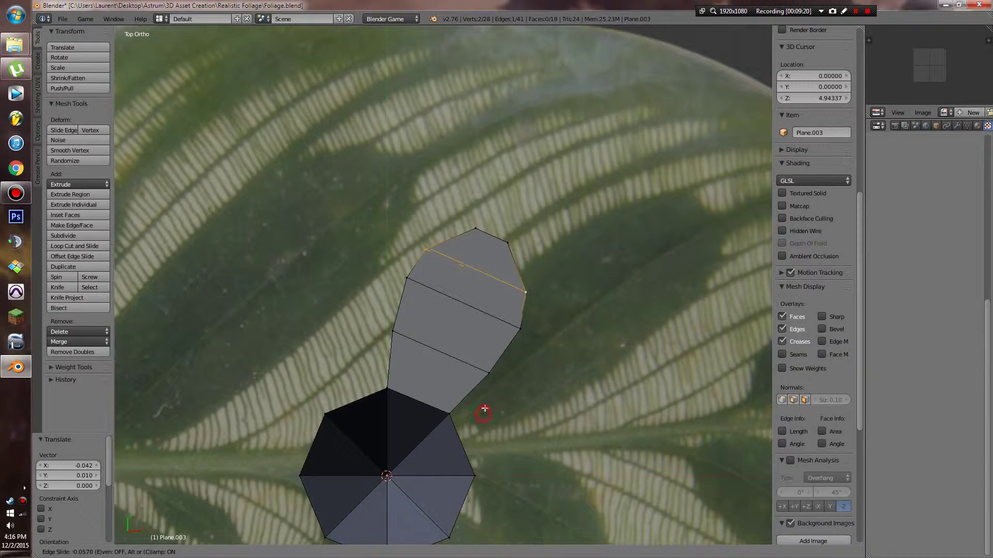
left_click(486, 406)
middle_click_drag(485, 407, 395, 267)
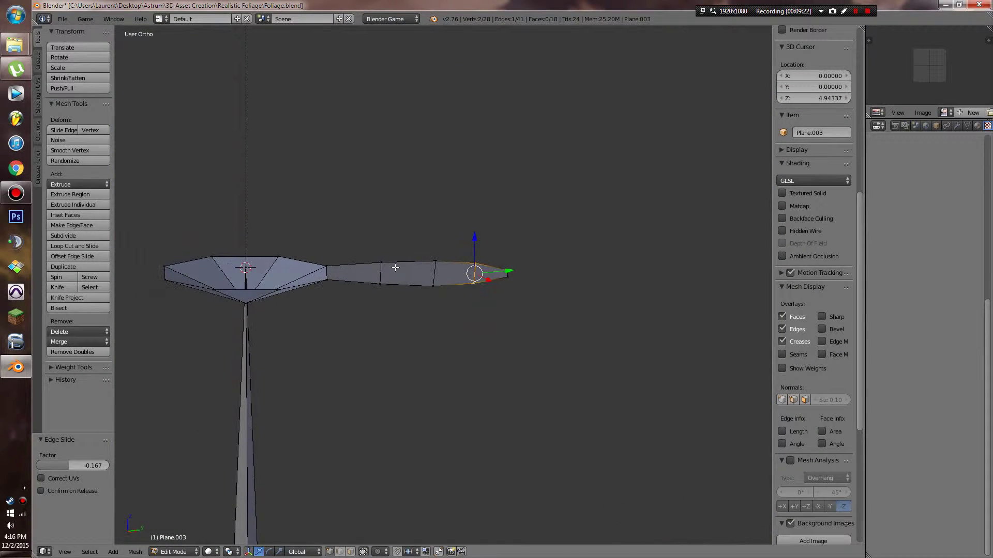
- Select the petal's two middle faces and raise them 0.045 along Z
right_click(469, 268)
right_click(381, 264, "shift")
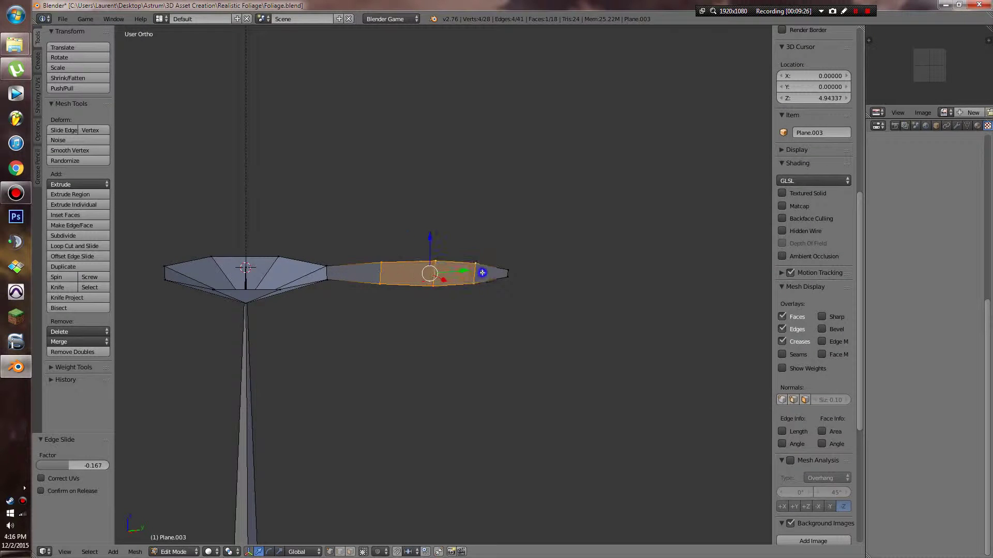
middle_click_drag(486, 274, 465, 290)
key("g")
key("z")
left_click(467, 283)
- Deselect the outer cross edge and raise the petal's remaining middle face 0.038 along Z
key("z")
key("c")
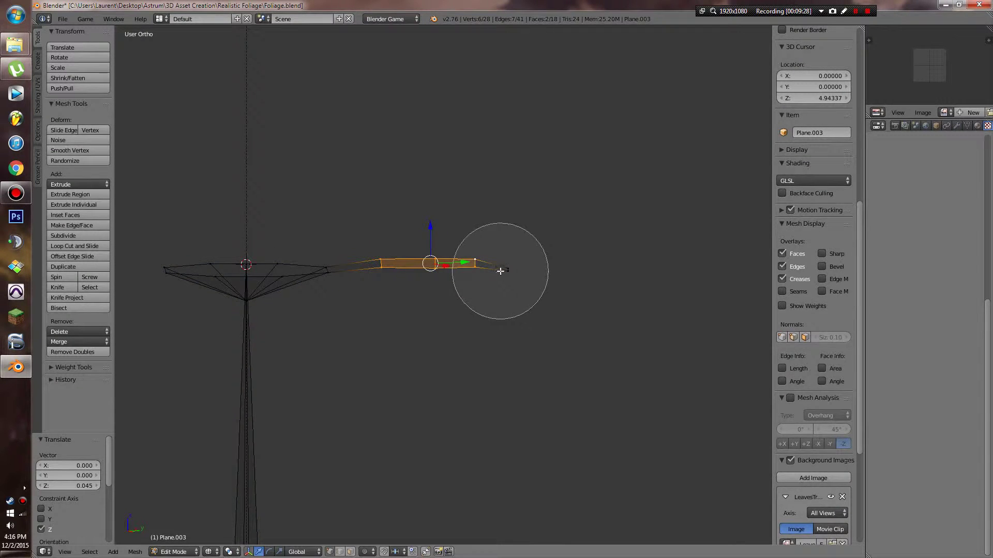
middle_click(499, 271)
key("Escape")
key("z")
key("g")
key("z")
left_click(498, 267)
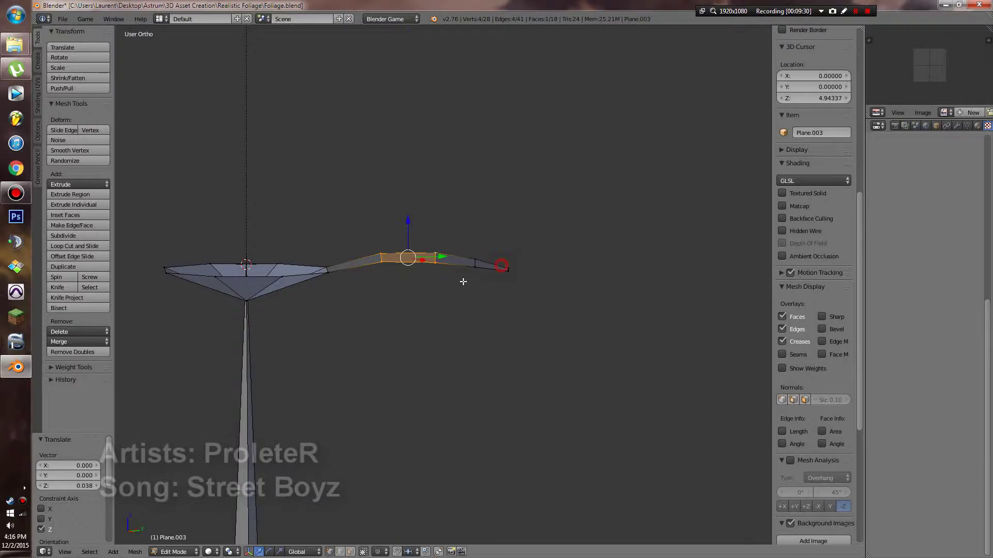
- In wireframe, select the four vertices at the petal's outer end and lower them 0.073 along Z
middle_click_drag(464, 281, 439, 291)
key("Tab")
mouse_move(396, 318)
middle_mouse_down()
mouse_move(480, 315)
mouse_move(432, 332)
mouse_move(439, 317)
middle_mouse_up()
key("Tab")
key("z")
key("a")
key("c")
left_click(503, 279)
key("Escape")
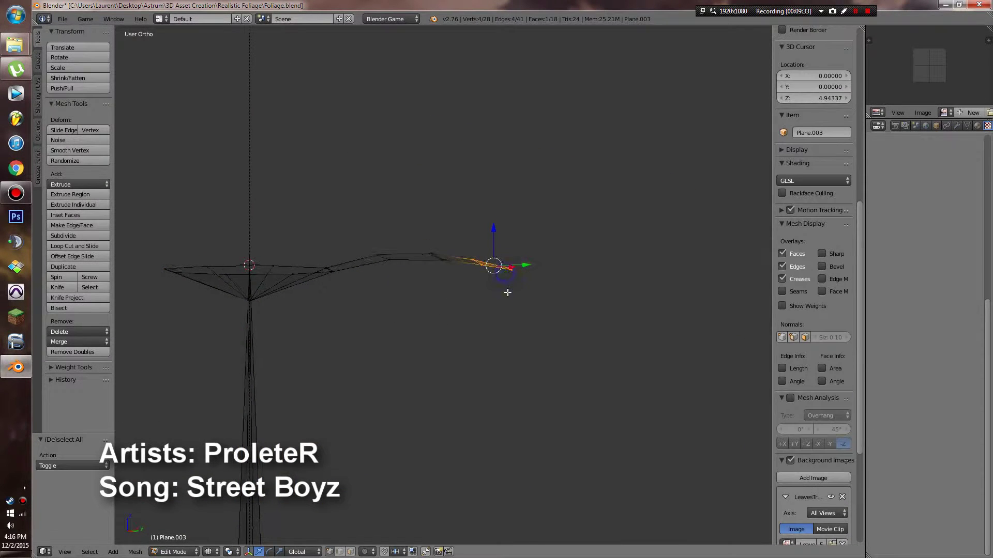
middle_click_drag(507, 290, 501, 290)
key("g")
key("z")
left_click(498, 301)
- Keep only the petal's tip edge selected, lower it further along Z, and inspect the curve in solid shading
key("c")
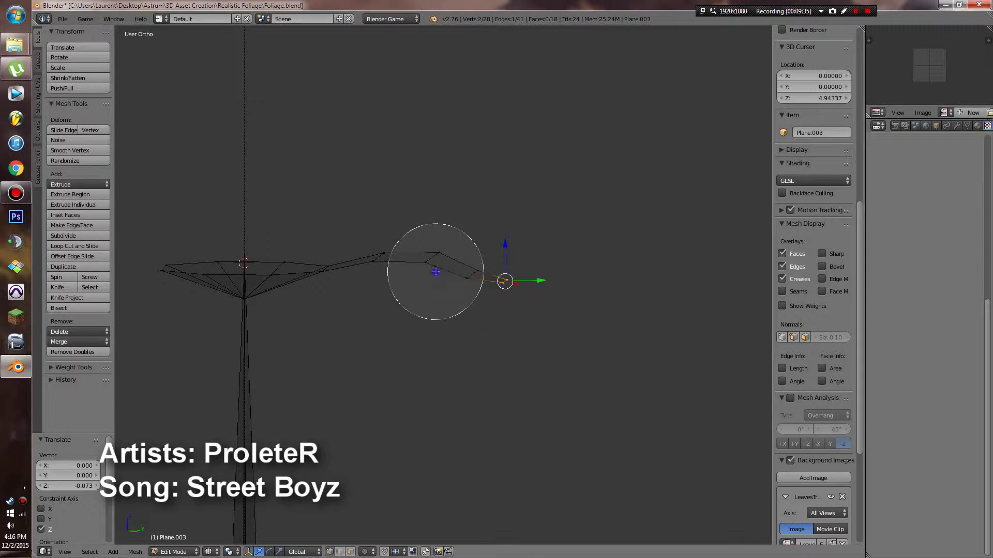
key("Escape")
middle_click_drag(436, 272, 461, 251)
key("g")
key("z")
left_click(460, 273)
key("z")
mouse_move(472, 306)
middle_mouse_down()
mouse_move(553, 335)
mouse_move(455, 350)
mouse_move(548, 352)
mouse_move(523, 367)
mouse_move(532, 316)
middle_mouse_up()
key("Tab")
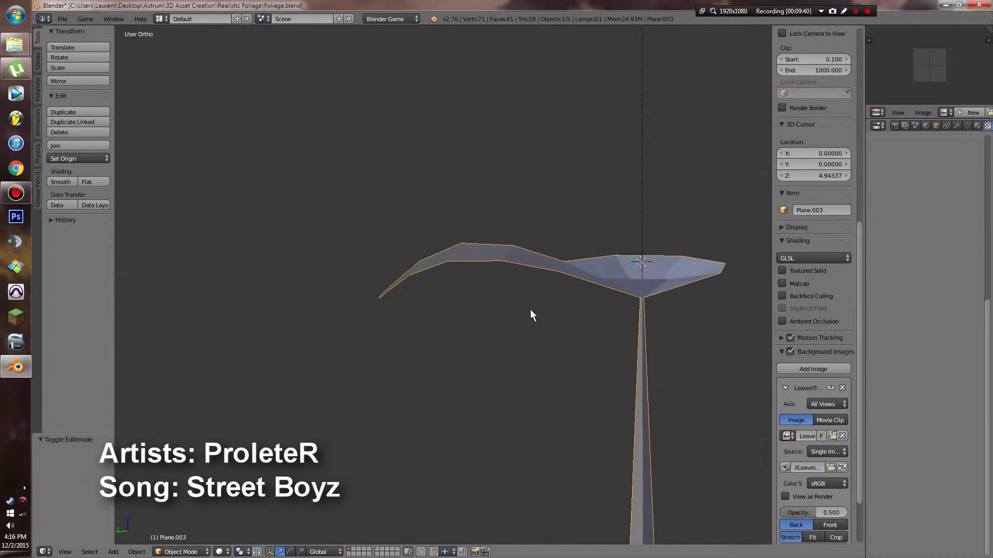
- Cut a lengthwise loop down the middle of the petal and raise it about 0.040 along Z
key("Tab")
right_click(509, 255)
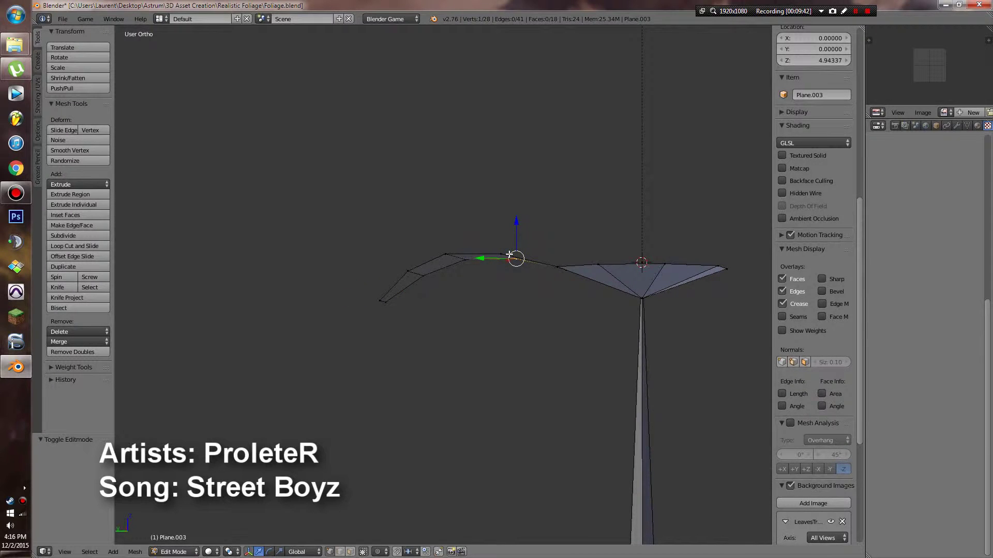
key("ctrl+l")
middle_click_drag(484, 220, 549, 257)
key("ctrl+r")
left_click(516, 276)
right_click(516, 276)
key("g")
key("z")
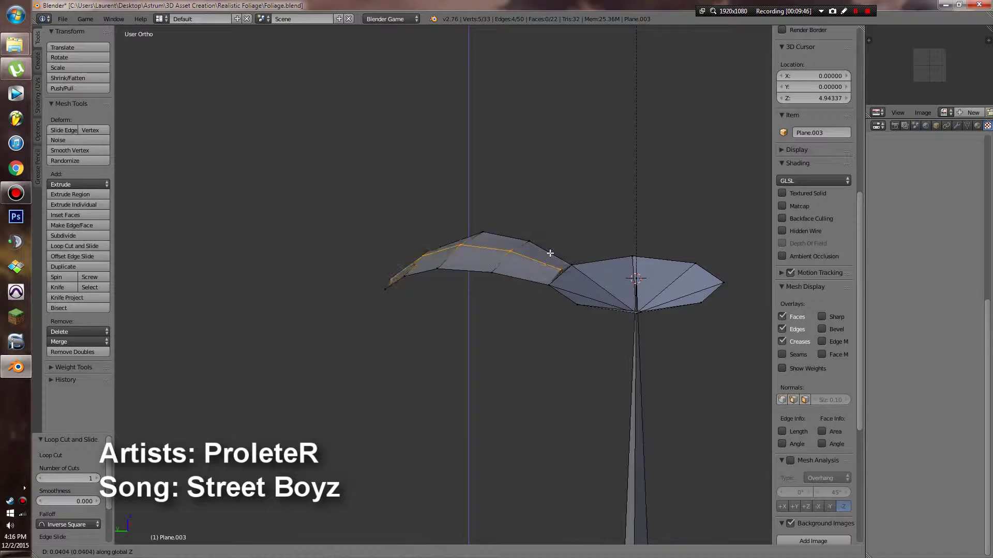
left_click(550, 253)
- Select the whole petal, scale it by 1.115 and lower it slightly along Z
key("ctrl+l")
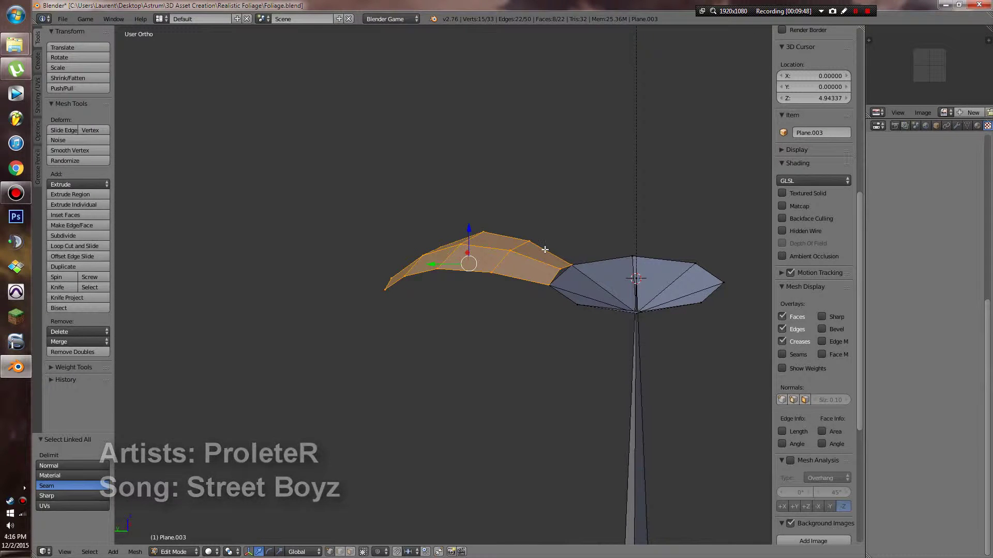
key("s")
left_click(600, 284)
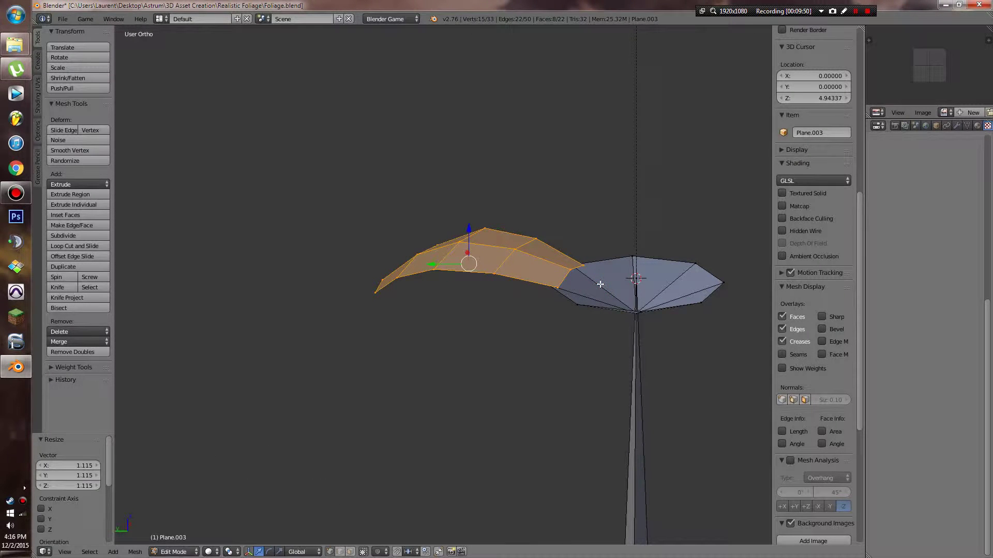
key("g")
key("z")
left_click(599, 291)
- Rotate the petal slightly in side view and lower it 0.049 along Z beneath the cup's rim
middle_click_drag(621, 323, 631, 306)
key("r")
left_click(641, 297)
key("g")
key("z")
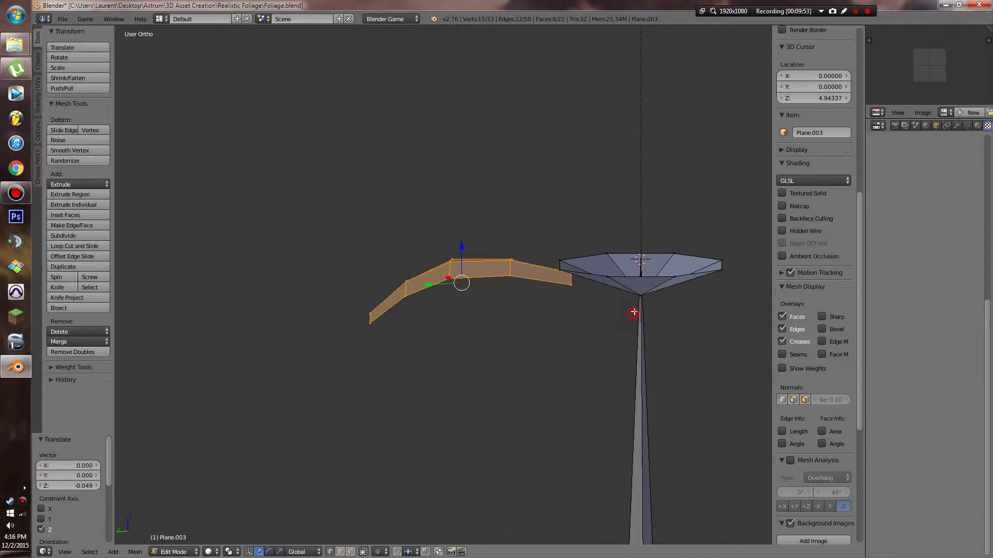
- Select the cup's rim loop, lower it slightly along Z onto the petal, and leave mesh editing to check the shape
middle_click_drag(633, 313, 492, 439)
right_click(610, 270, "alt")
key("g")
key("z")
left_click(608, 273)
key("Tab")
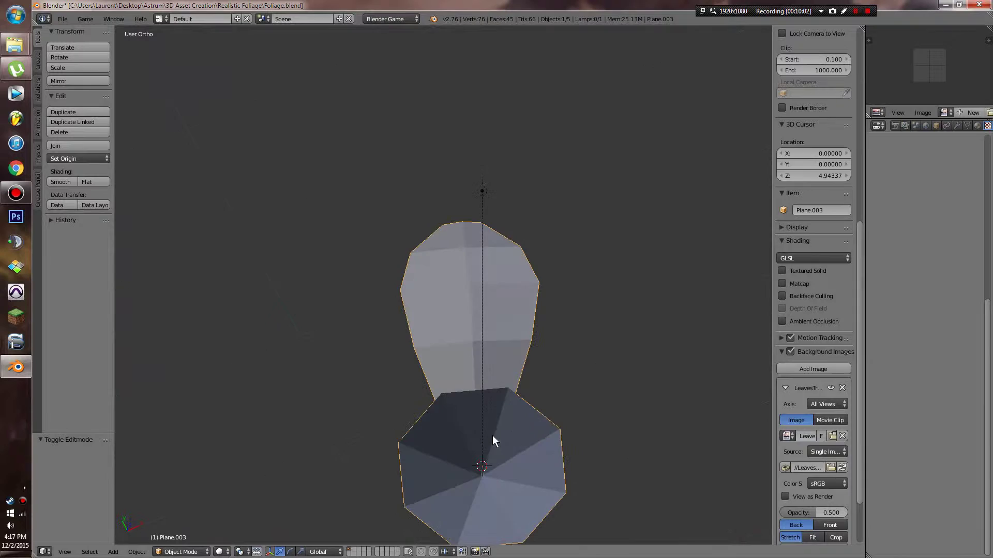
- Snap the 3D cursor to the cup's centre vertex in mesh editing
key("Tab")
middle_click_drag(485, 392, 477, 368)
right_click(476, 410)
key("shift+s")
left_click(475, 410)
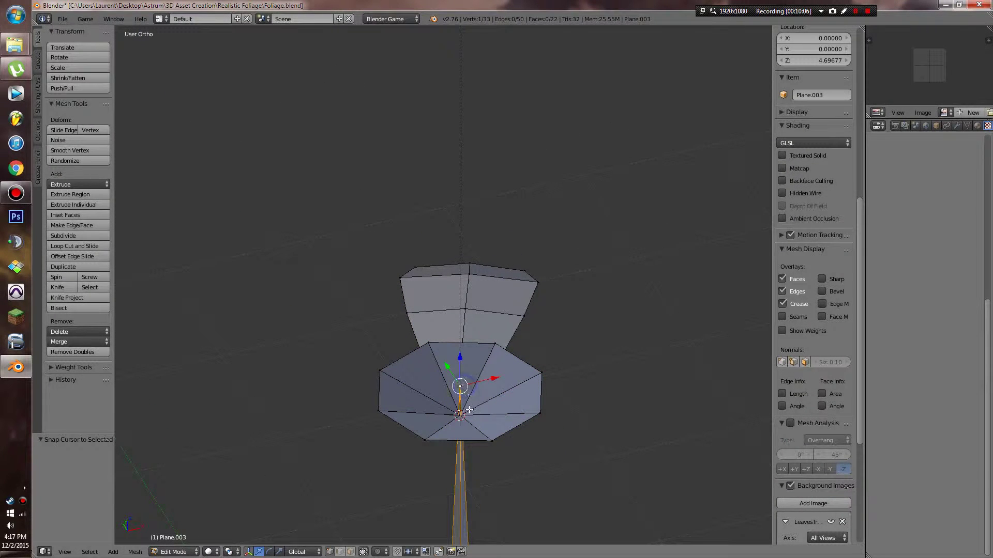
- Merge the stem's tip and the cup's centre vertex at their center, and lower the merged vertex 0.118 along Z to the 3D cursor
key("alt+m")
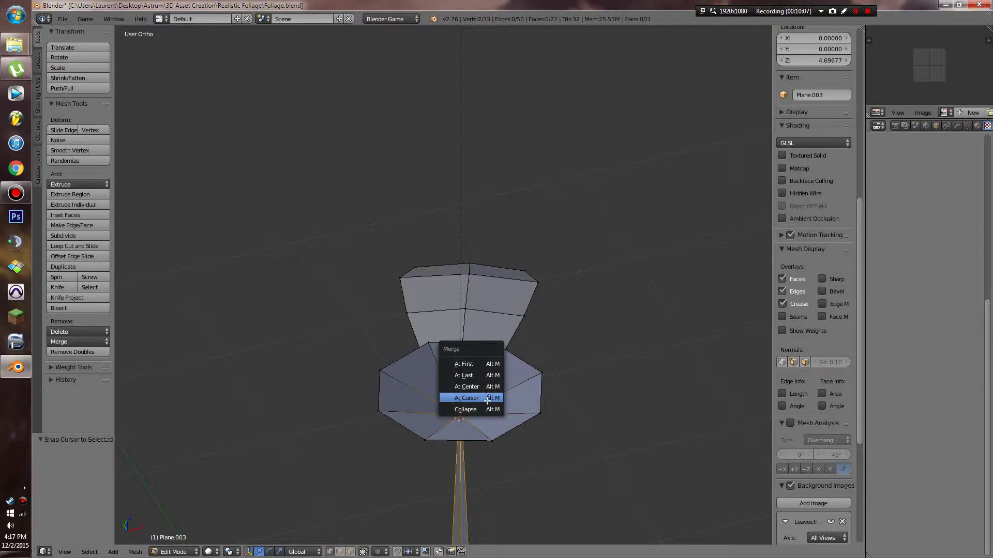
left_click(482, 410)
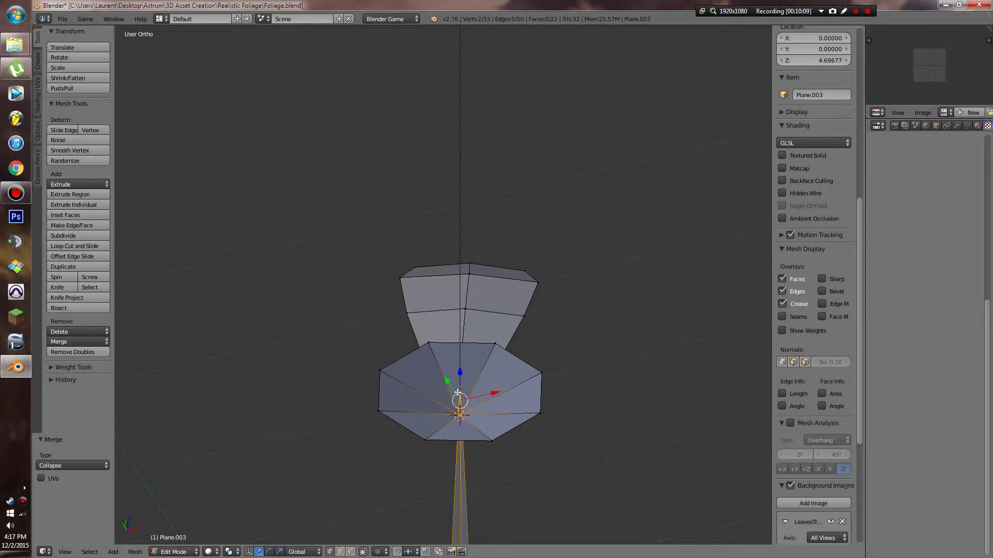
key("alt+m")
left_click(449, 371)
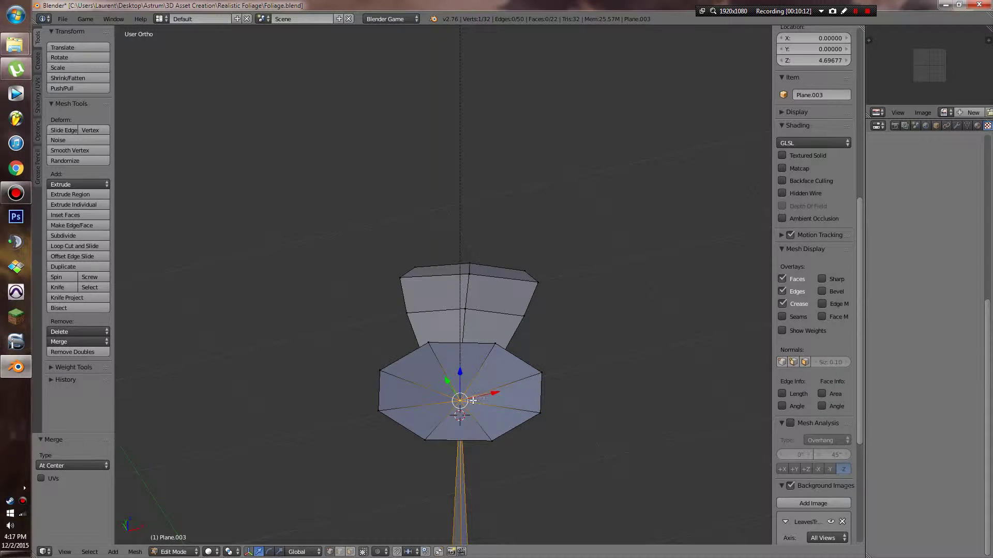
key("g")
key("z")
left_click(470, 414)
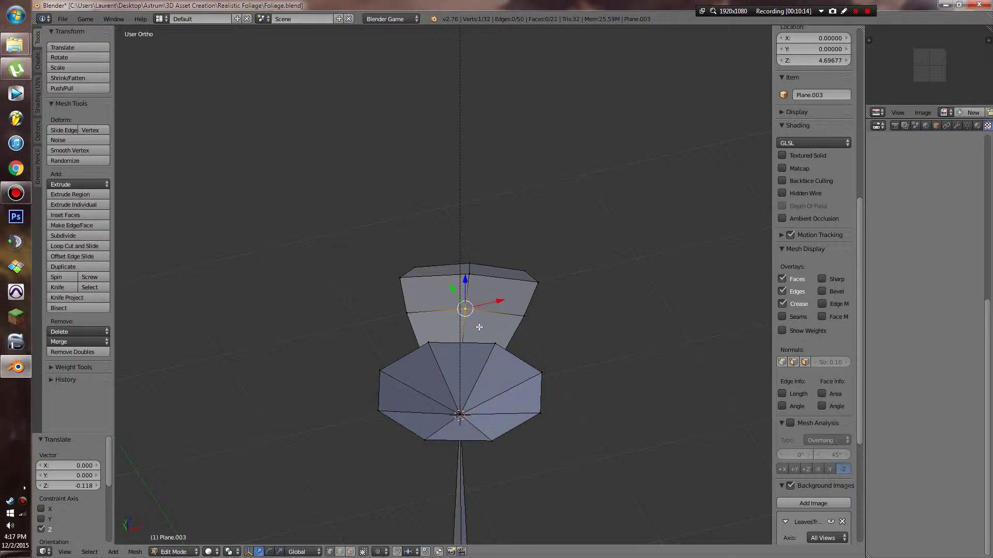
- Select the whole linked petal, duplicate it in place and rotate the copy -56° about Z around the cup
key("ctrl+l")
middle_click_drag(480, 338, 460, 380)
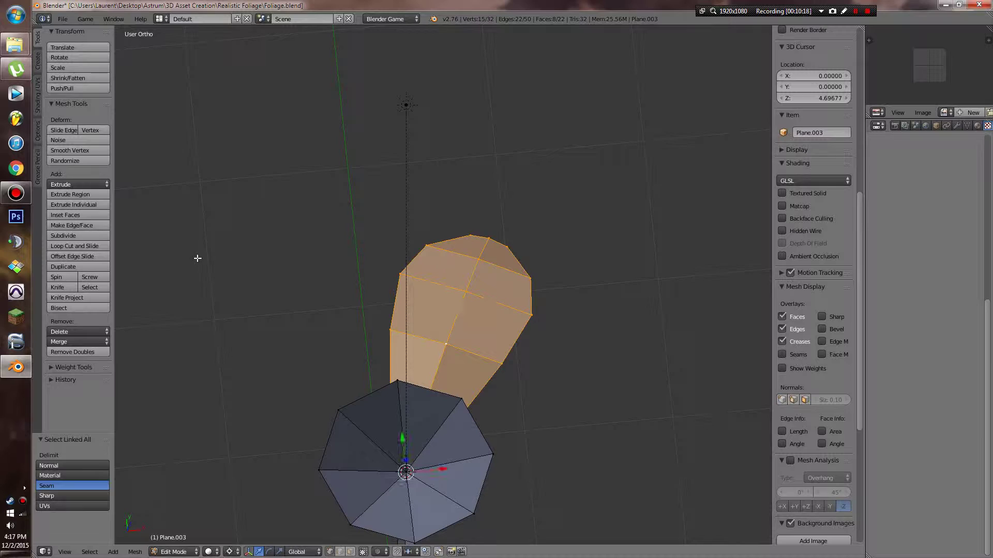
scroll(365, 327, "down", 3)
middle_click_drag(355, 323, 401, 328)
key("shift+d")
right_click(408, 303)
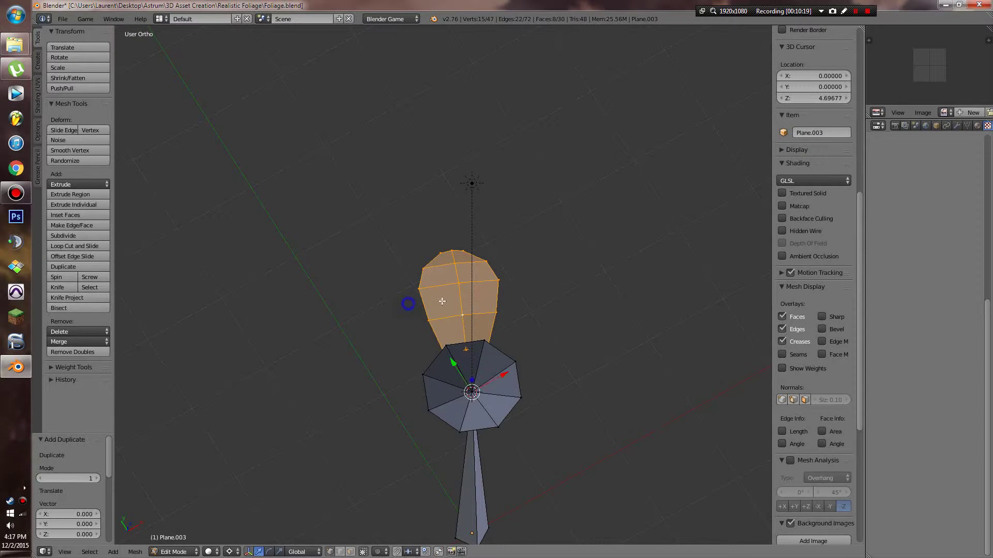
key("r")
key("z")
left_click(606, 438)
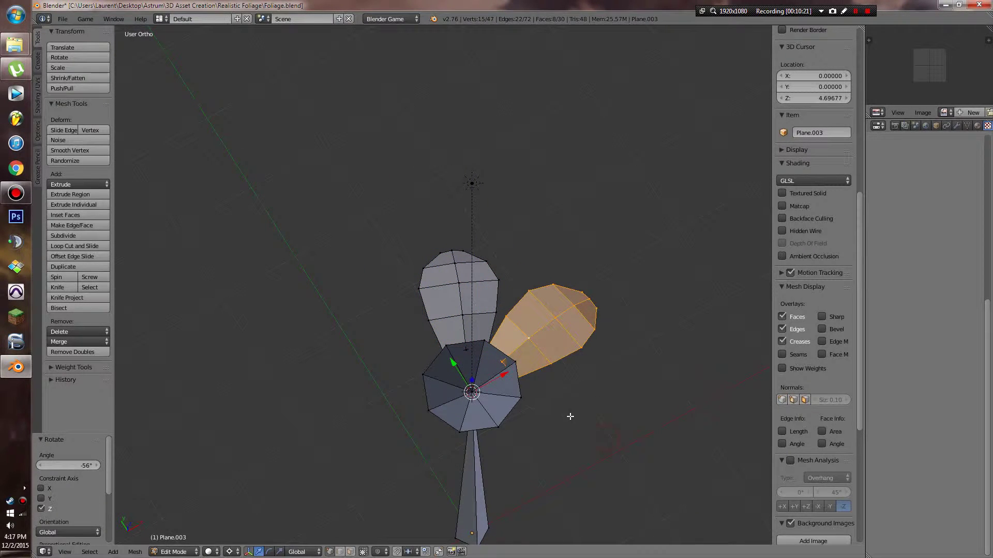
- Adjust the second petal's scale slightly about the 3D cursor
key("s")
left_click(587, 416)
middle_click_drag(586, 416, 579, 377)
key("s")
left_click(549, 399)
- Add the third and fourth petals by duplicating the petal in place twice and rotating each copy about Z around the cup
key("shift+d")
right_click(578, 377)
key("r")
key("z")
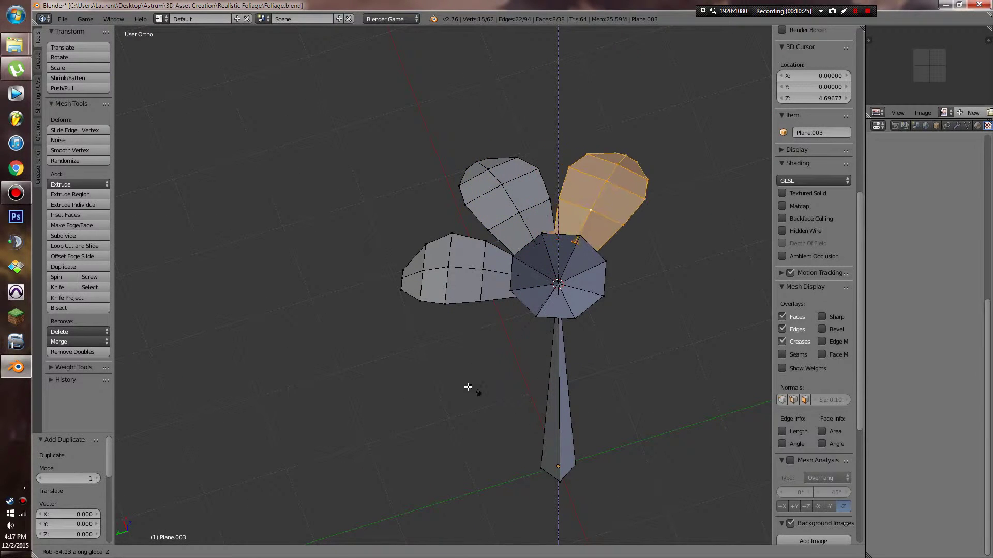
left_click(454, 377)
middle_click_drag(455, 377, 553, 377)
key("shift+d")
right_click(559, 355)
key("r")
key("z")
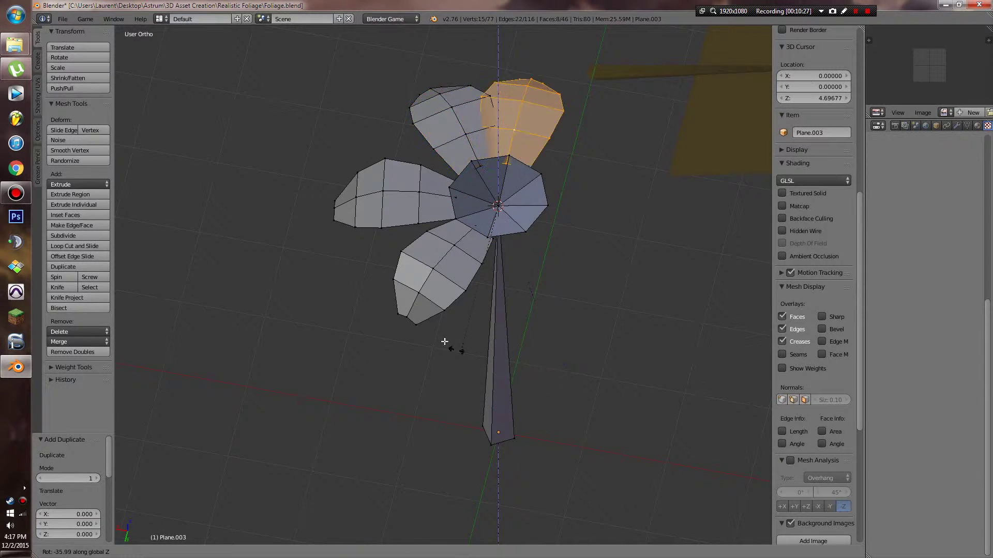
left_click(444, 342)
- Complete the ring with the fifth and sixth petals, duplicating the last petal each time and rotating the copy about Z
middle_click_drag(414, 312, 495, 328)
key("shift+d")
right_click(483, 306)
key("r")
key("z")
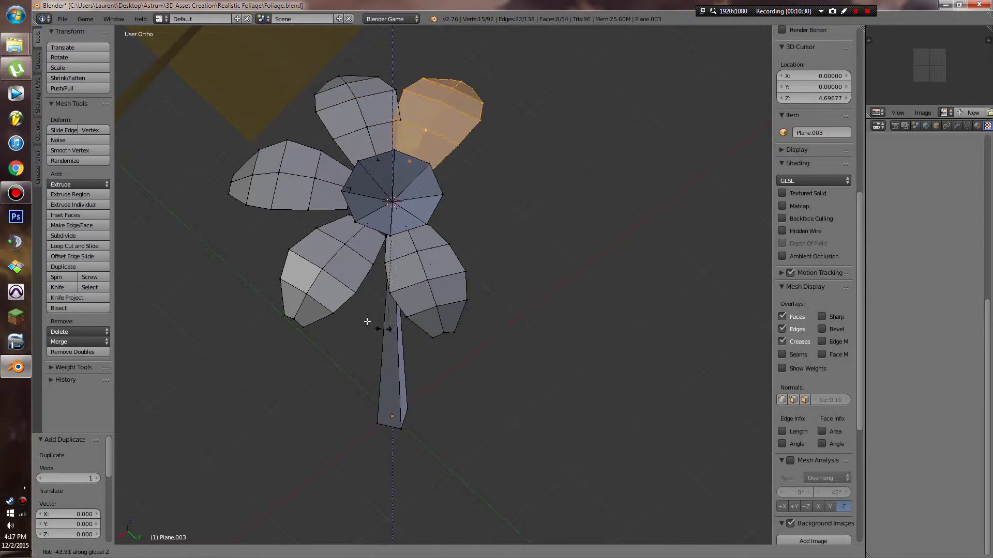
left_click(343, 305)
middle_click_drag(343, 305, 438, 300)
key("shift+d")
right_click(443, 274)
key("r")
key("z")
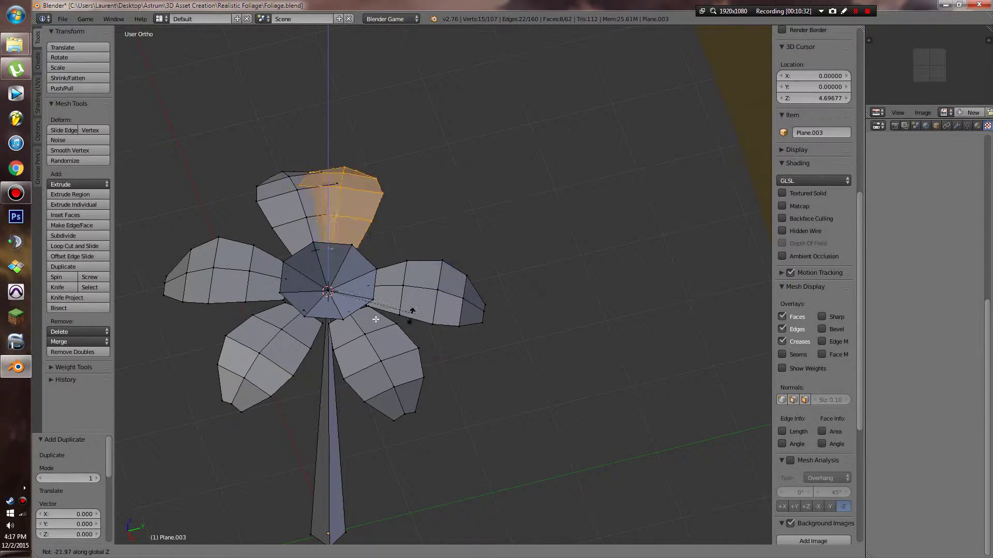
left_click(352, 315)
- Examine the six-petal flower head from above and from the side in shaded view for gaps and petal spacing
key("z")
key("Tab")
mouse_move(351, 316)
middle_mouse_down()
mouse_move(438, 290)
mouse_move(341, 309)
mouse_move(203, 306)
middle_mouse_up()
key("z")
scroll(436, 290, "up", 2)
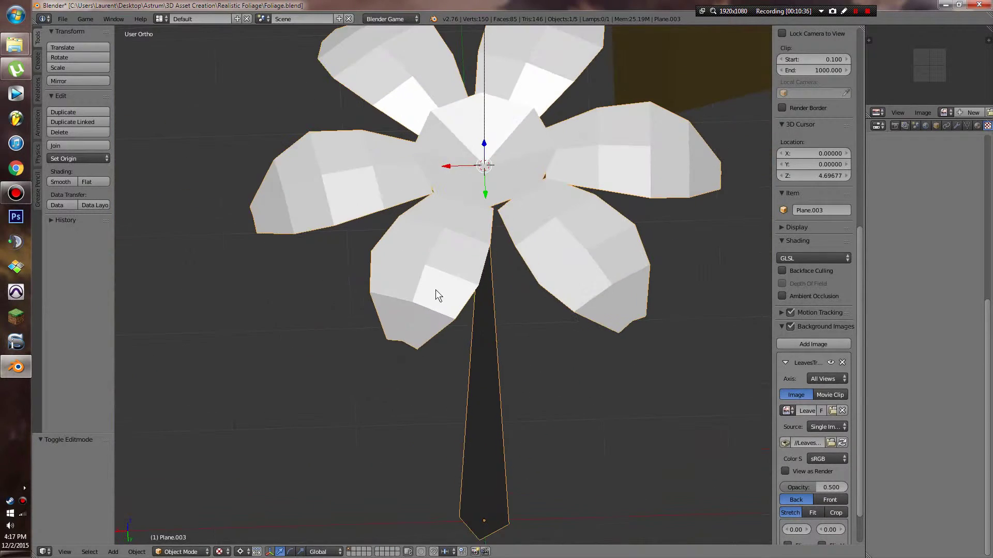
scroll(435, 290, "down", 3)
mouse_move(506, 290)
middle_mouse_down()
mouse_move(475, 299)
mouse_move(389, 249)
mouse_move(497, 298)
middle_mouse_up()
key("Tab")
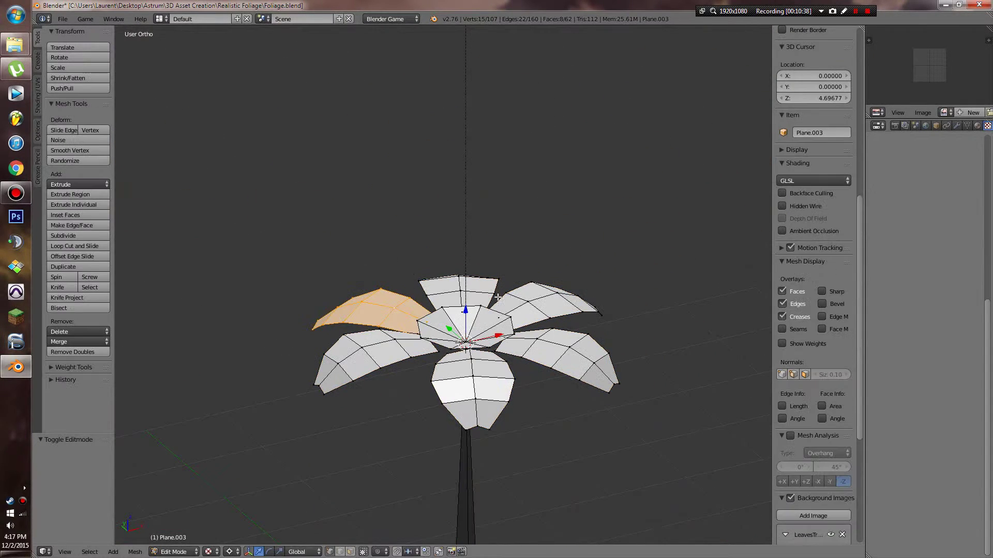
key("Tab")
key("Tab")
key("a")
right_click(374, 347)
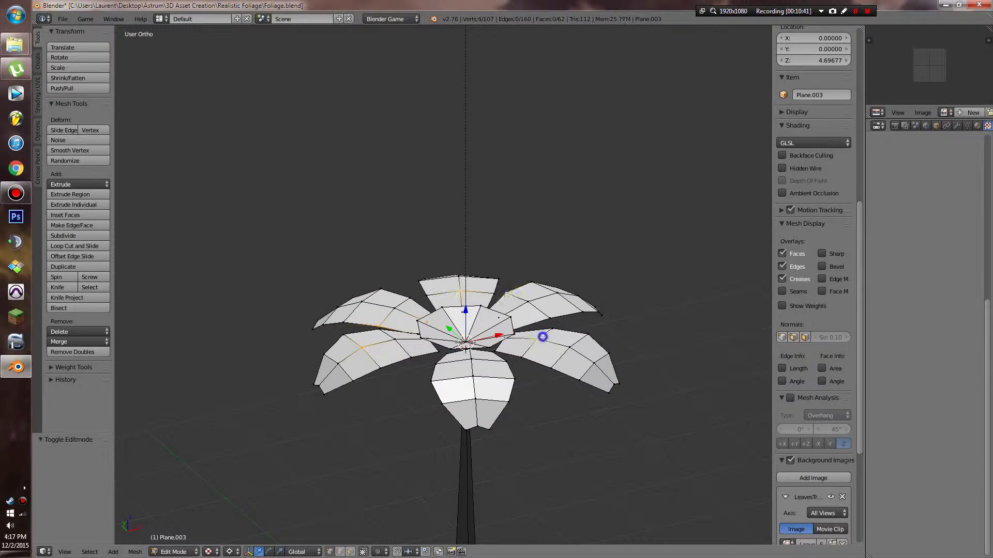
key("Tab")
scroll(507, 371, "down", 3)
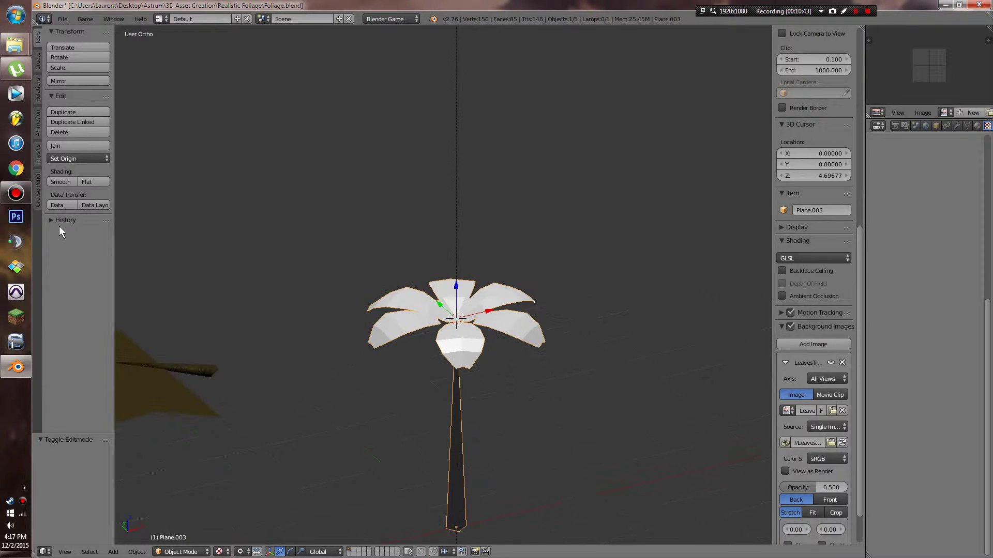
- Apply smooth shading to the flower object and inspect the petals up close
left_click(62, 182)
mouse_move(281, 223)
middle_mouse_down()
mouse_move(284, 255)
mouse_move(417, 244)
mouse_move(432, 258)
middle_mouse_up()
scroll(412, 343, "up", 3)
middle_click_drag(412, 343, 358, 352)
scroll(359, 352, "up", 3)
- Select the two end vertices of one lengthwise stem edge and mark that edge as a seam
key("Tab")
scroll(351, 363, "down", 3)
right_click(349, 489)
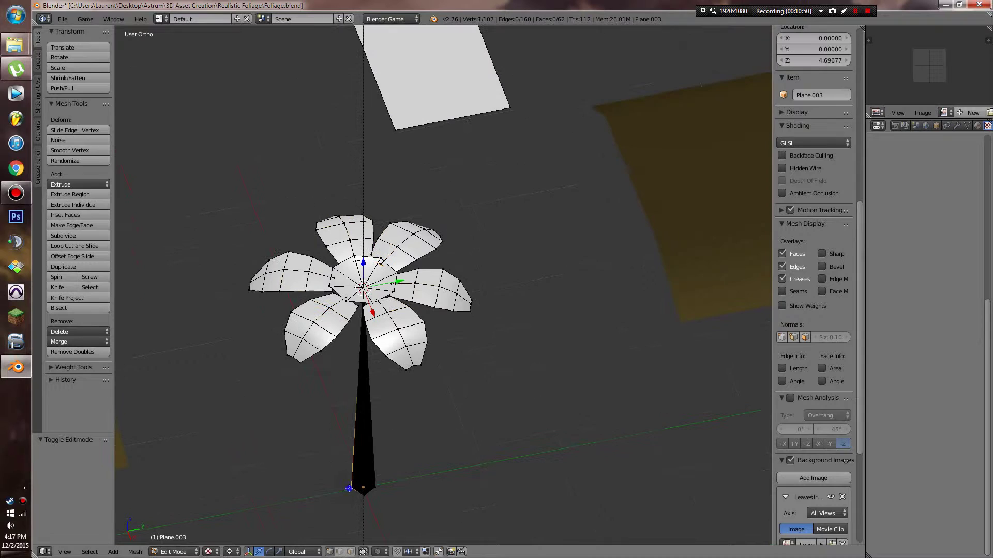
middle_click_drag(349, 413, 359, 348)
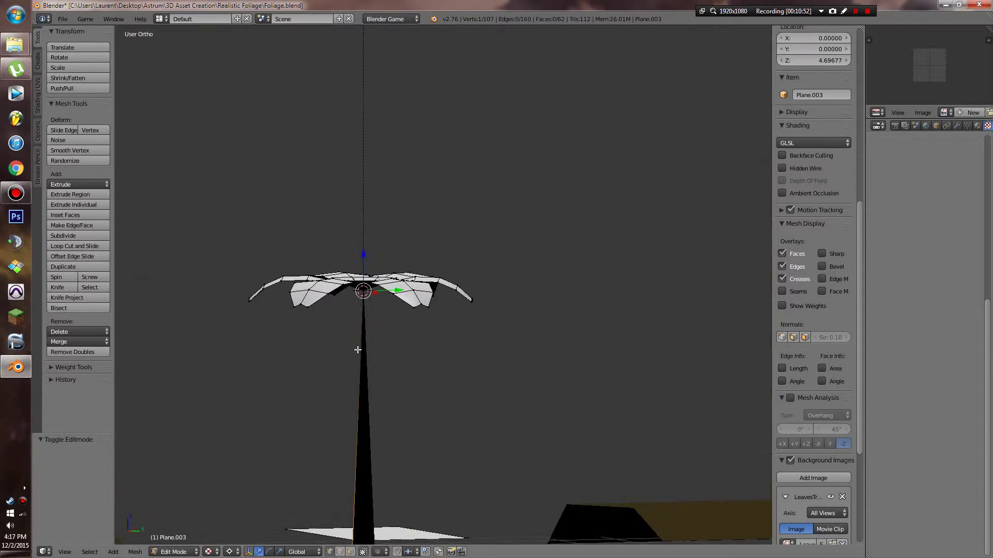
right_click(365, 307, "shift")
key("ctrl+e")
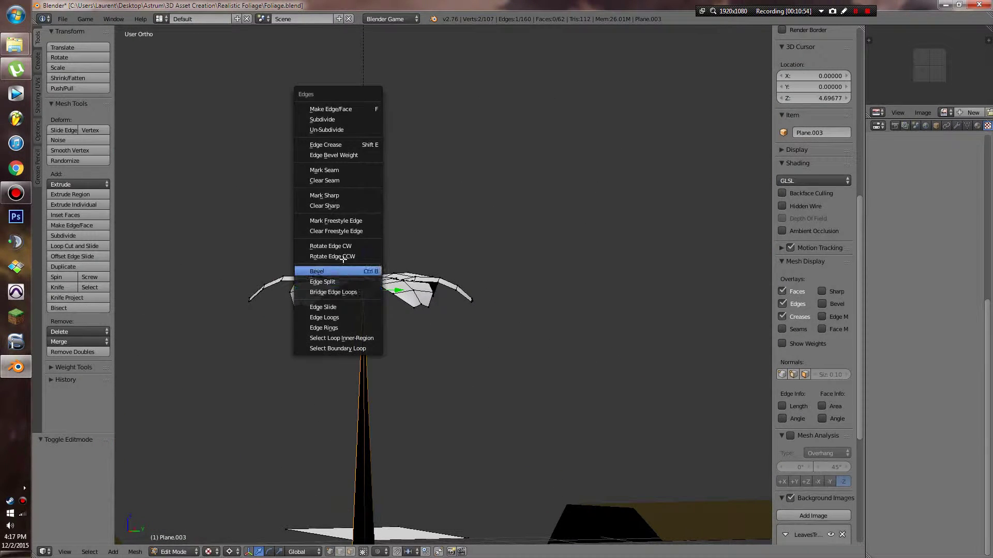
left_click(331, 170)
- Switch to face selection in wireframe and delete the face closing the stem's base
scroll(406, 447, "down", 2)
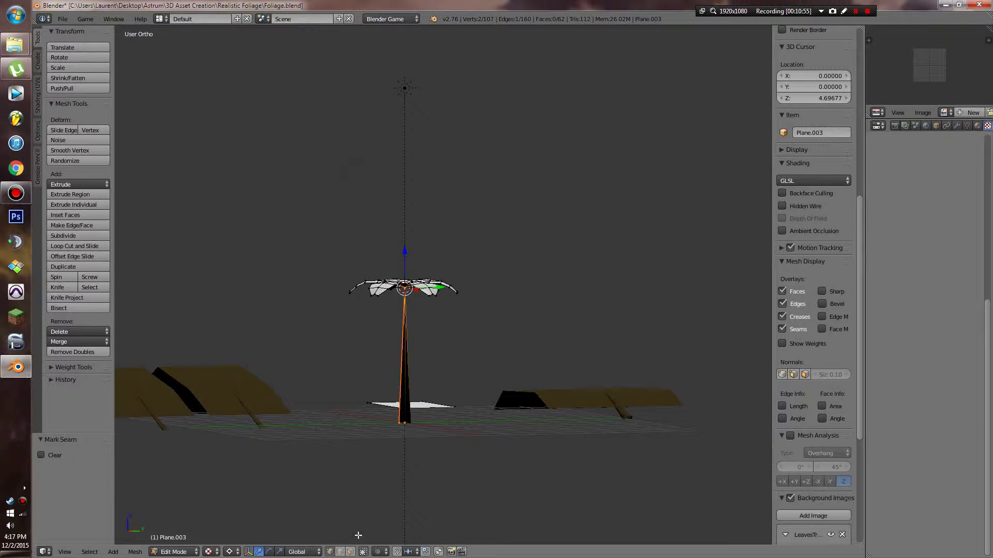
left_click(350, 552)
right_click(396, 436)
key("z")
right_click(405, 425)
key("x")
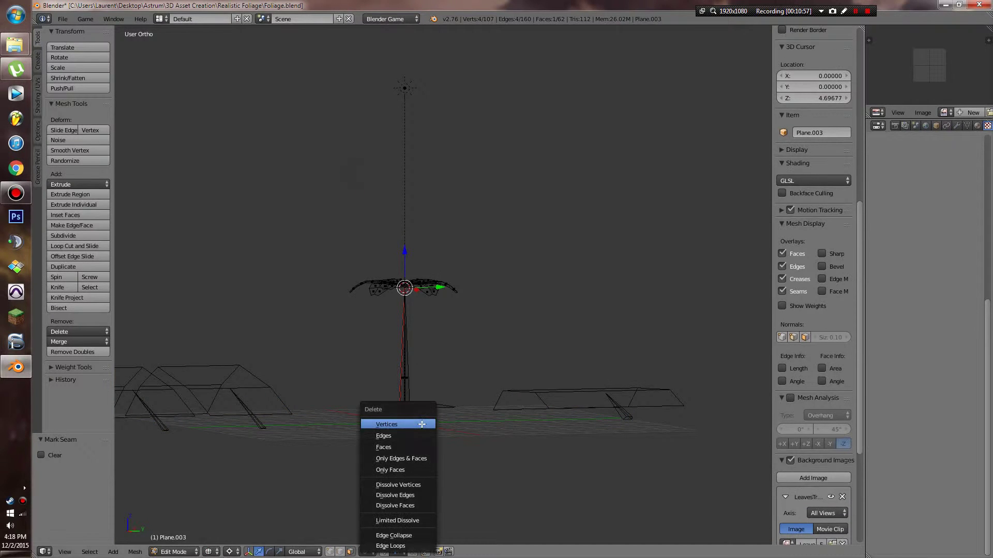
left_click(410, 446)
- Select only the stem's side faces, unwrap them, and return to object mode in shaded view
key("a")
key("a")
key("c")
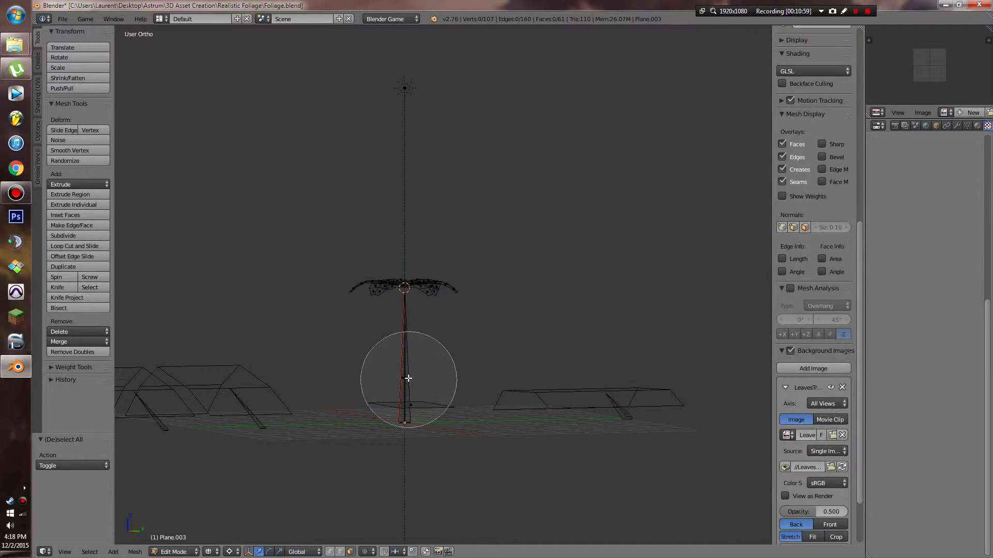
left_click(402, 363)
right_click(401, 363)
key("u")
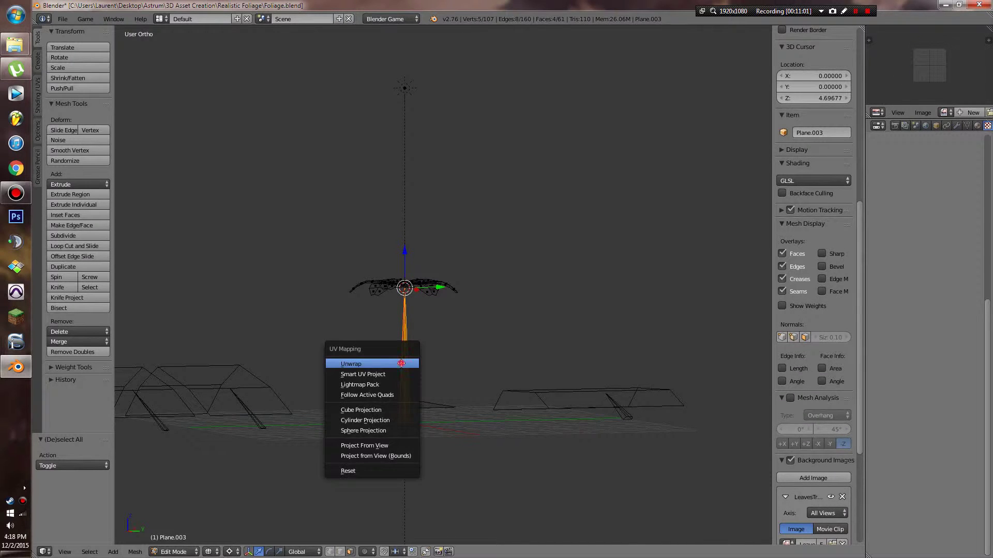
left_click(401, 364)
key("Tab")
key("alt+z")
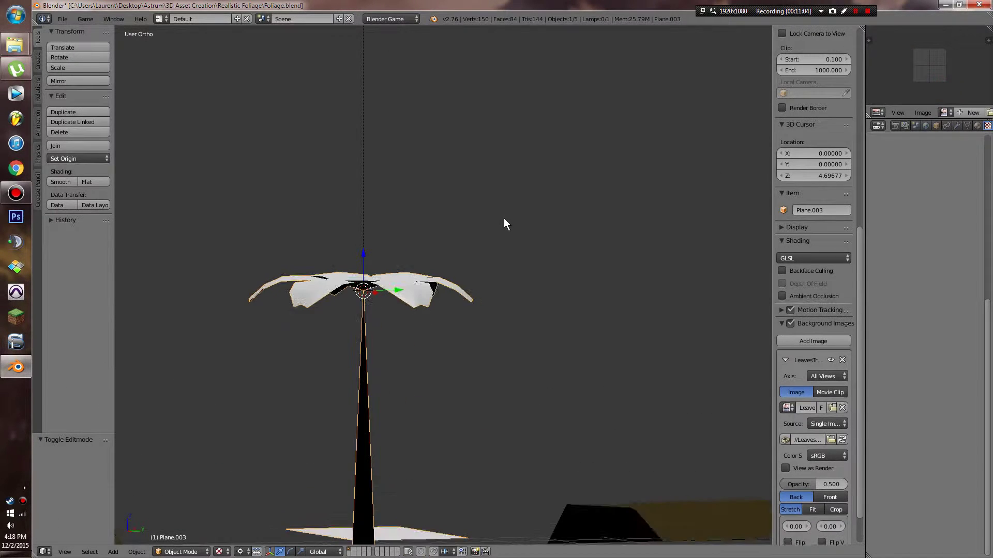
- Scale the stem's UV layout up by about 2.32 in the image editor
middle_click_drag(504, 224, 427, 258)
key("Tab")
key("s")
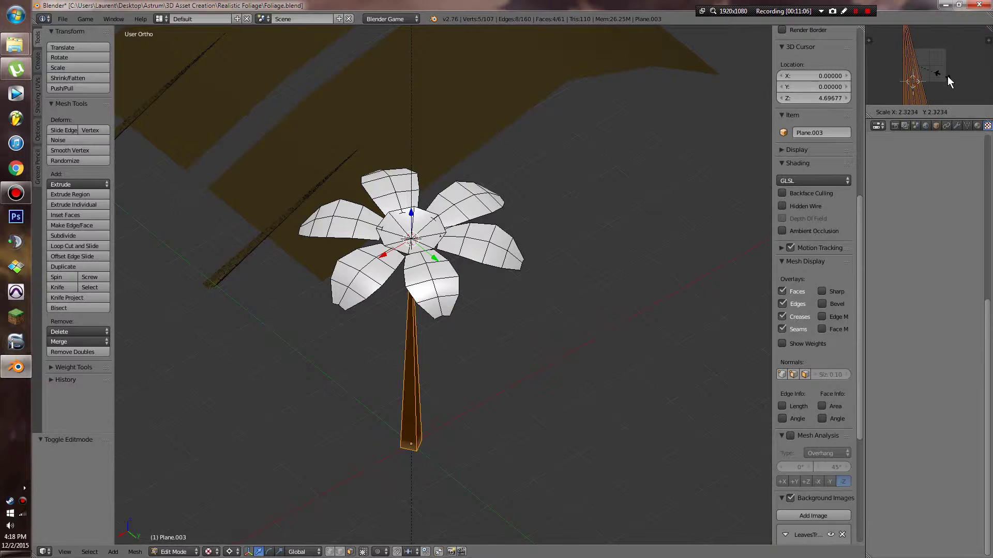
left_click(949, 81)
key("Tab")
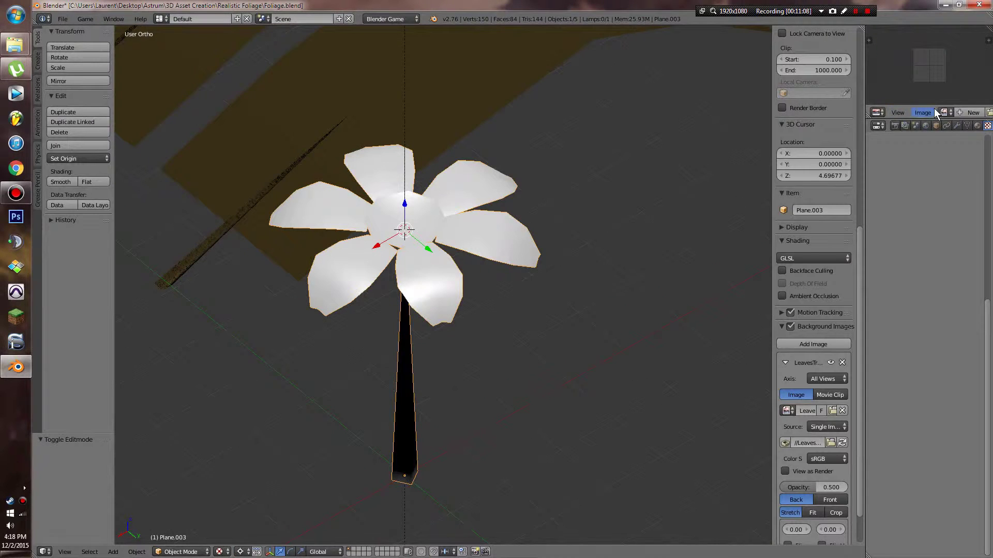
- Assign the existing PlantStem material to the flower object
left_click(977, 126)
left_click(877, 194)
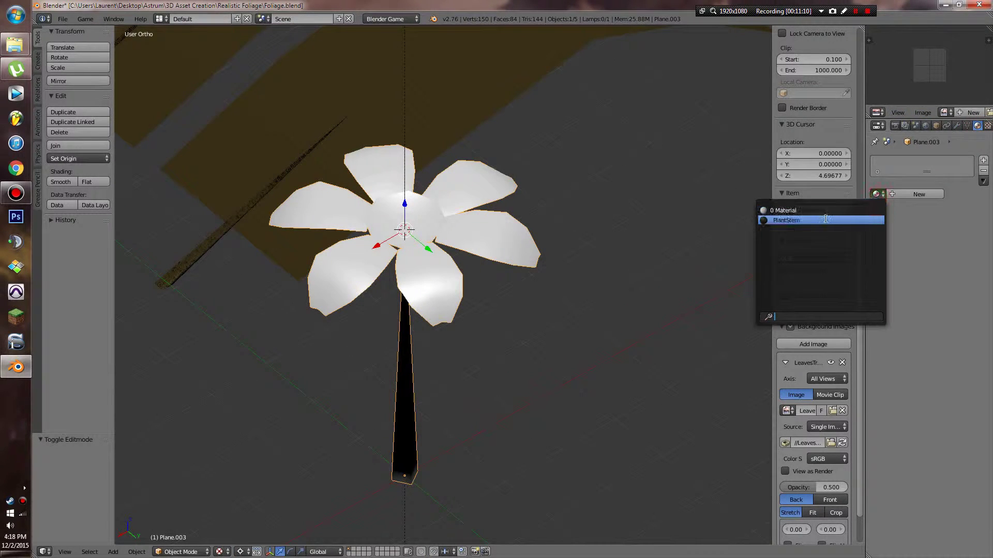
left_click(826, 220)
- Recalculate the normals of the selected stem faces
middle_click_drag(572, 269, 454, 272)
key("Tab")
key("ctrl+n")
scroll(493, 257, "down", 3)
key("Tab")
key("Tab")
middle_click_drag(537, 306, 560, 313)
key("r")
key("r")
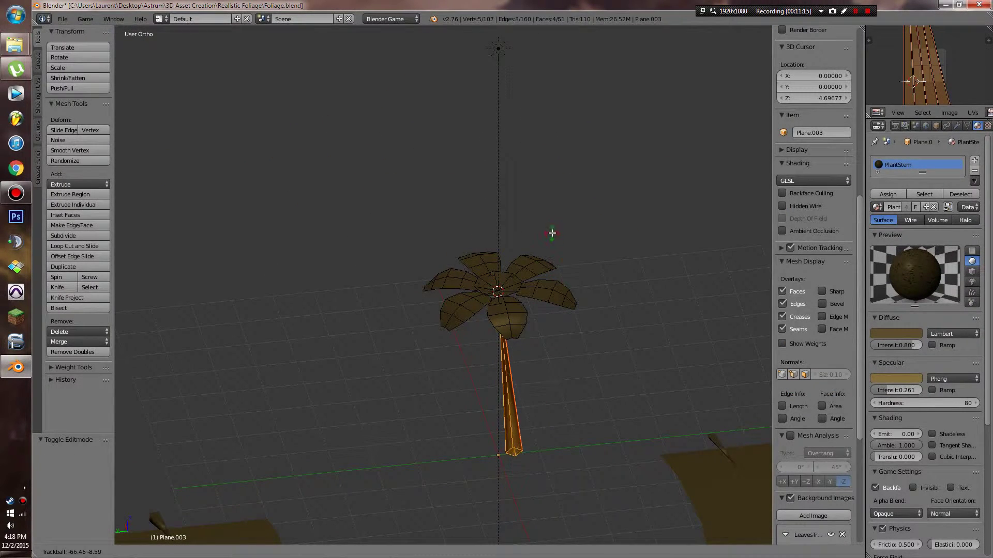
right_click(556, 217)
key("Tab")
middle_click_drag(534, 253, 570, 246)
key("Tab")
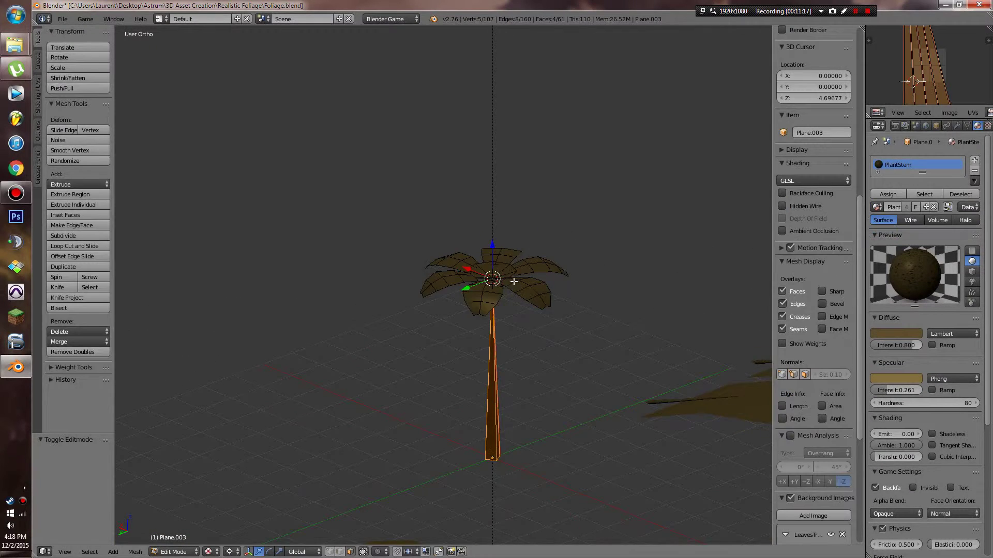
- Select the whole cup and all six petals as linked geometry, leaving the stem out
key("z")
middle_click_drag(514, 281, 550, 304)
key("z")
scroll(545, 272, "up", 3)
key("alt+z")
middle_click_drag(468, 243, 465, 226)
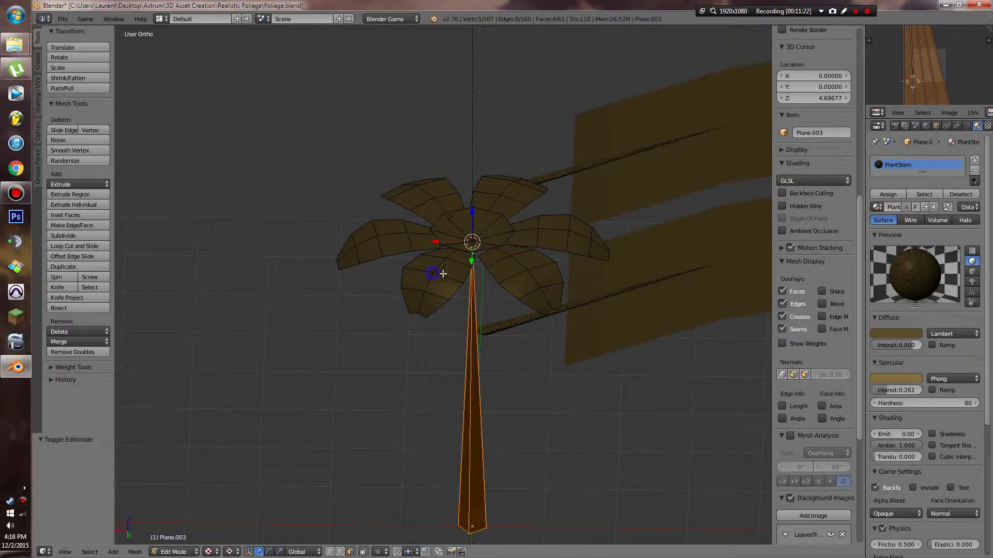
right_click(467, 253)
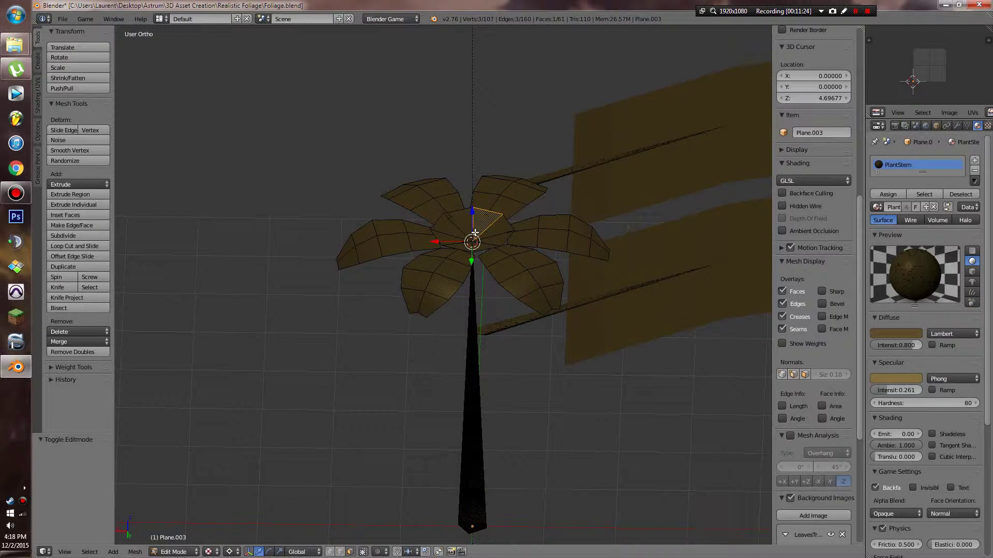
key("ctrl+l")
mouse_move(431, 216)
left_mouse_down()
mouse_move(387, 251)
mouse_move(532, 227)
mouse_move(536, 236)
left_mouse_up()
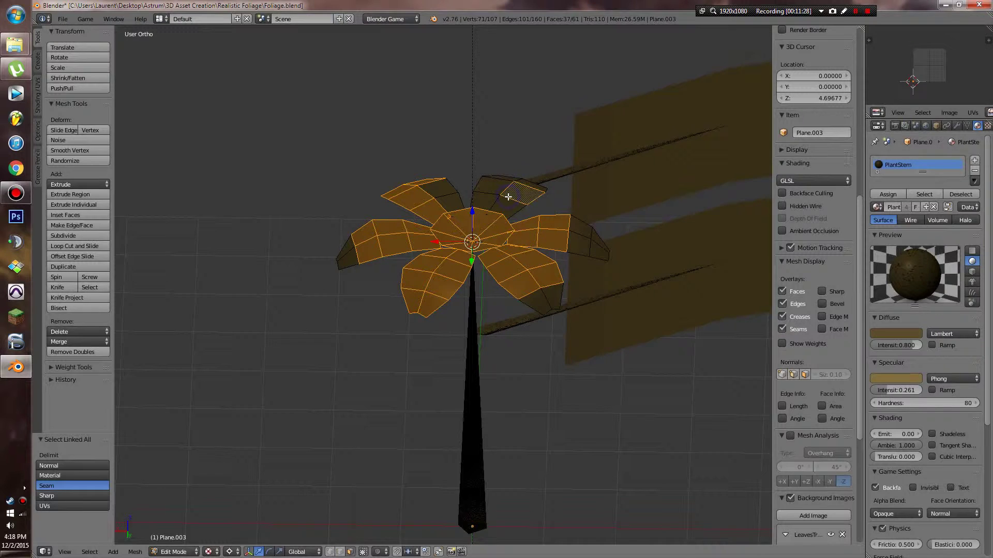
key("ctrl+l")
- Tilt the flower head about 34° on the stem in the right side view and leave mesh editing
key("KP_3")
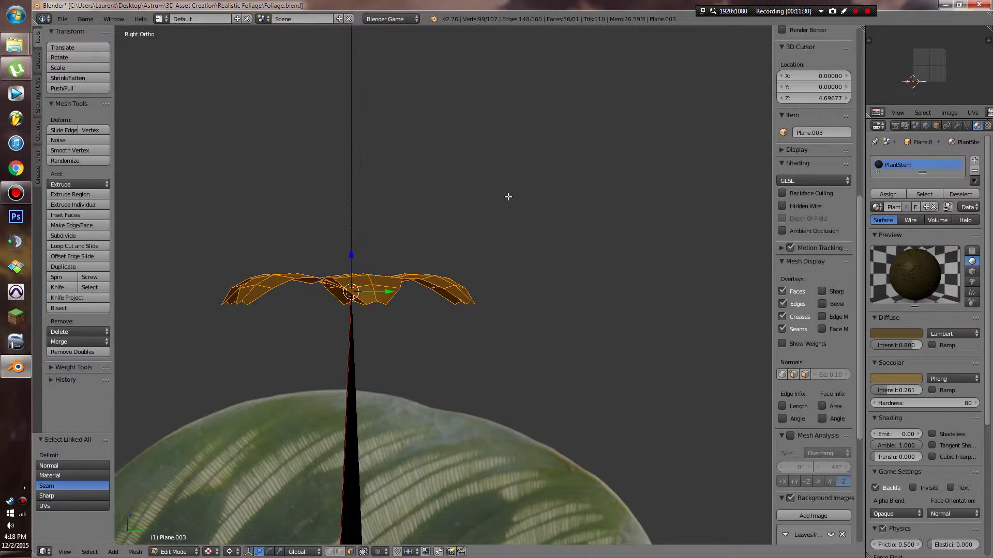
key("r")
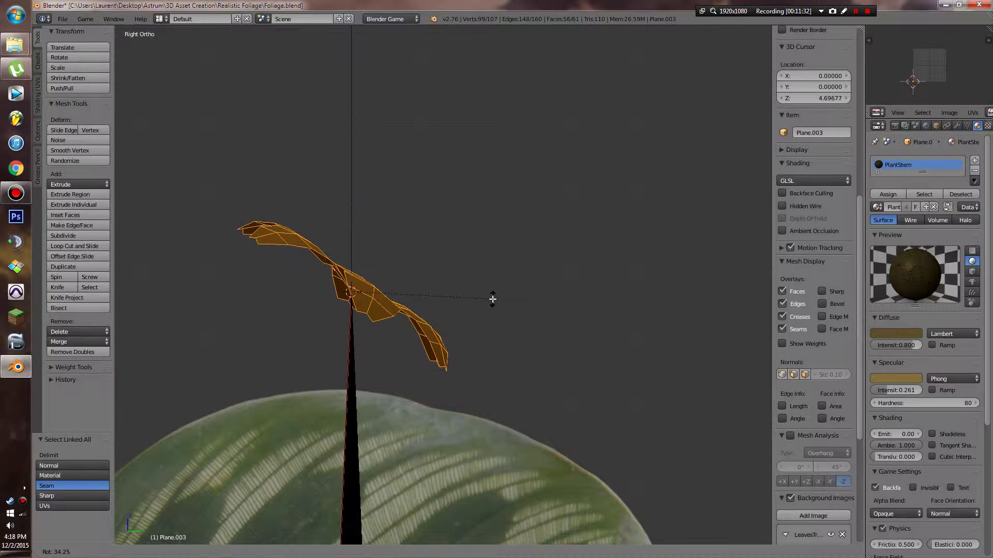
left_click(492, 299)
middle_click_drag(527, 284, 443, 317)
key("Tab")
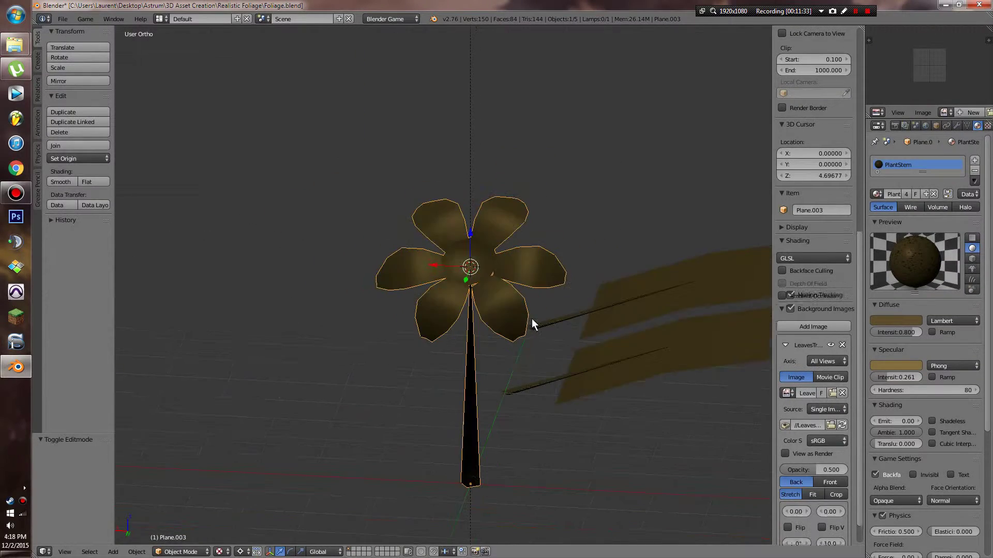
- Rotate the sun lamp about 10.8° around the global X axis and reselect the flower
middle_click_drag(533, 324, 505, 308)
scroll(506, 308, "down", 4)
key("Tab")
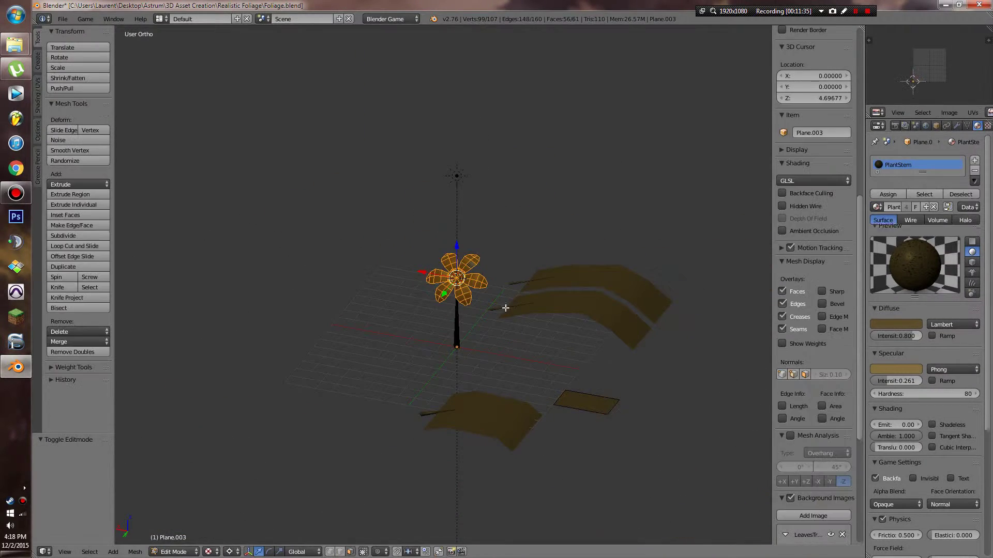
key("Tab")
right_click(455, 174)
key("r")
key("x")
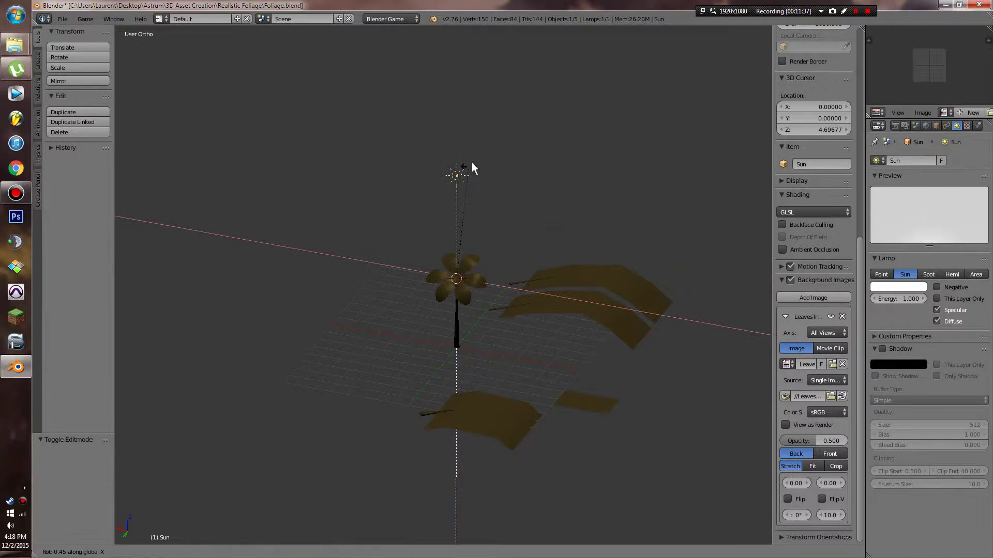
left_click(504, 123)
scroll(525, 228, "up", 5)
middle_click_drag(542, 253, 462, 252)
right_click(466, 249)
middle_click_drag(584, 292, 519, 278)
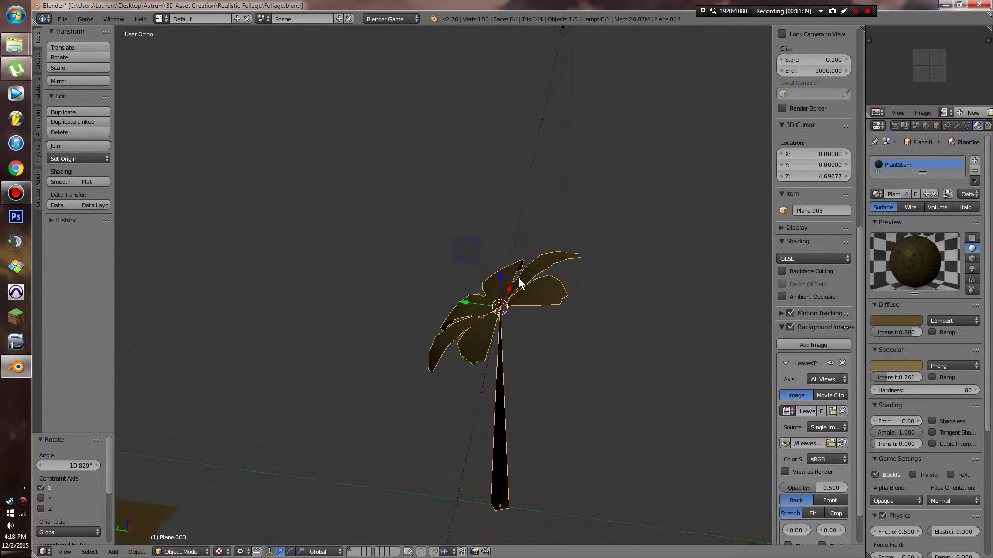
key("r")
key("r")
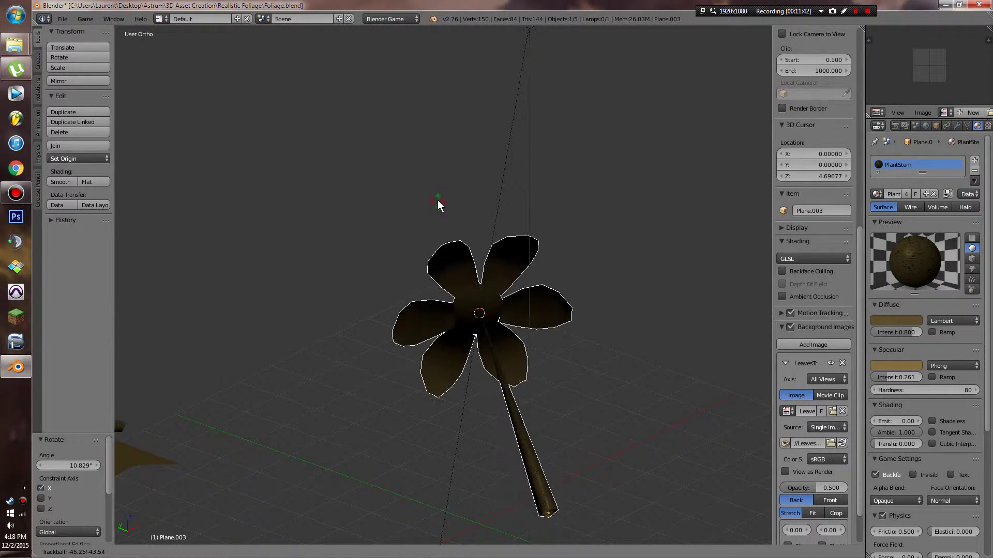
right_click(436, 199)
- Scale the selected flower head to about 0.66 of its size in mesh editing
middle_click_drag(436, 198, 508, 200)
scroll(572, 228, "up", 4)
key("Tab")
key("s")
left_click(630, 241)
scroll(587, 265, "down", 4)
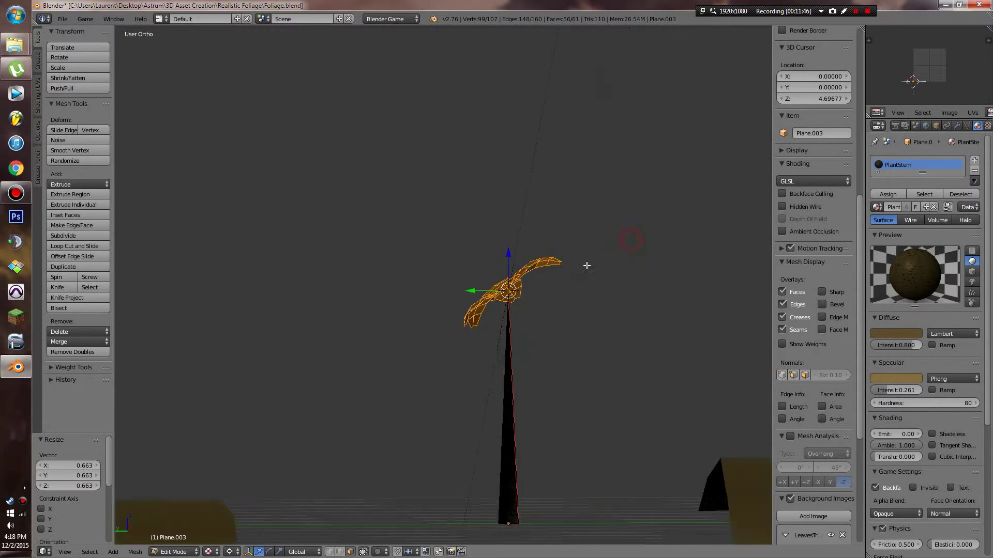
- Select only the four vertices at the bottom end of the flower's stem, using vertex selection and wireframe display
mouse_move(587, 265)
middle_mouse_down()
mouse_move(688, 290)
mouse_move(653, 288)
mouse_move(610, 331)
middle_mouse_up()
key("a")
key("c")
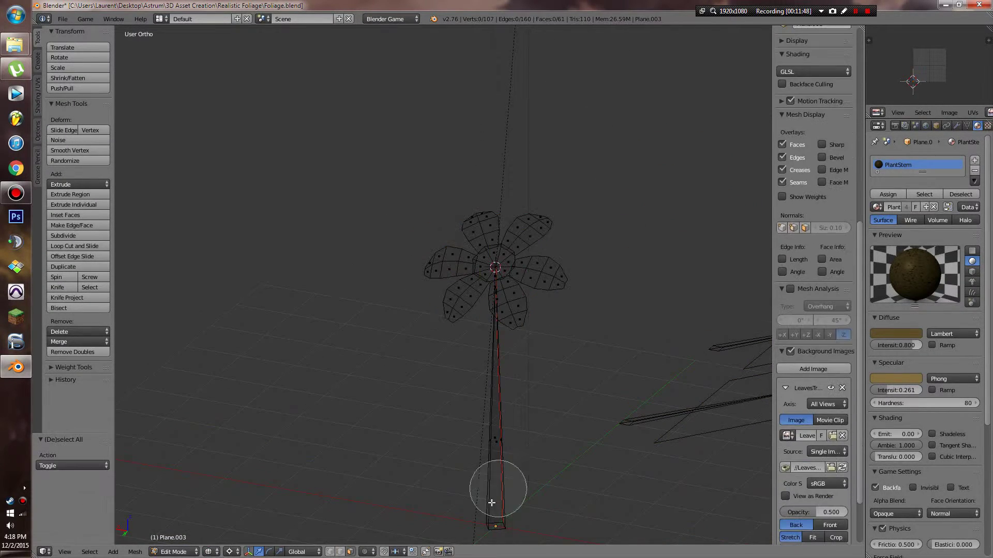
left_click(332, 553)
key("a")
key("c")
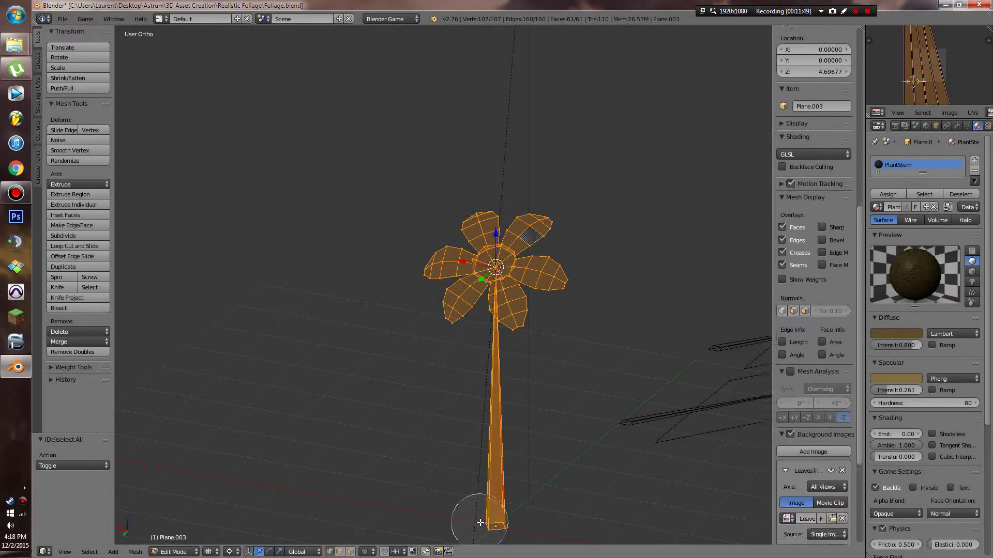
right_click(492, 524)
key("a")
key("c")
left_click(493, 524)
right_click(494, 524)
- Change the pivot from the 3D cursor to the selection's centre and scale down the stem's bottom end
key("s")
left_click(567, 524)
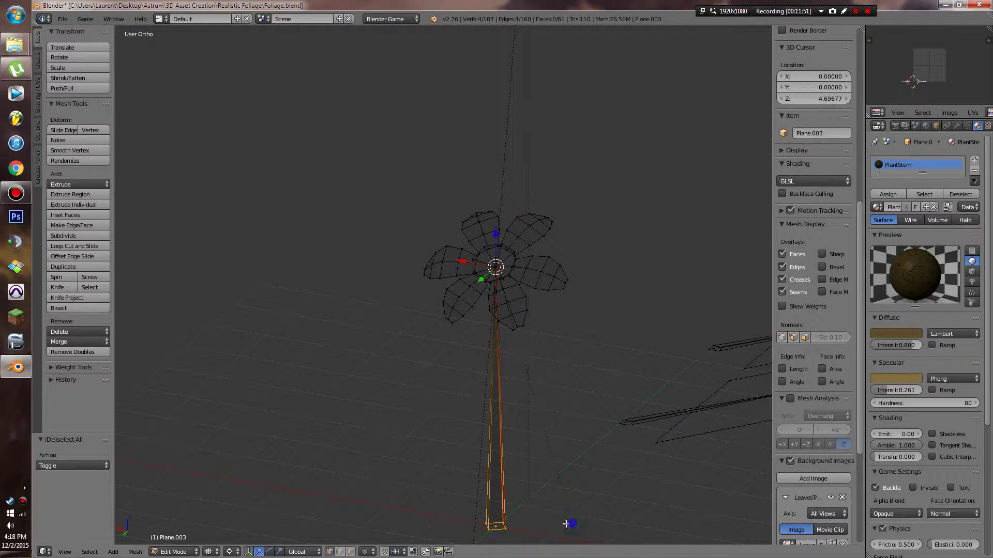
left_click(230, 552)
left_click(249, 509)
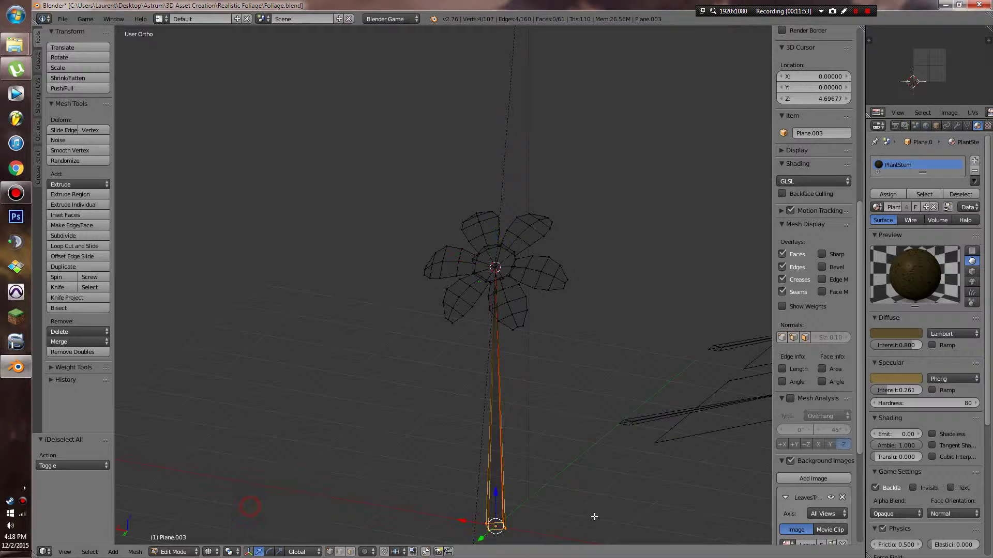
key("s")
left_click(572, 515)
key("z")
middle_click_drag(574, 504, 603, 516)
- Add a second material slot to the flower with a new material named PinkPedal
middle_click_drag(594, 418, 568, 506, "shift")
scroll(569, 504, "up", 4)
left_click(974, 162)
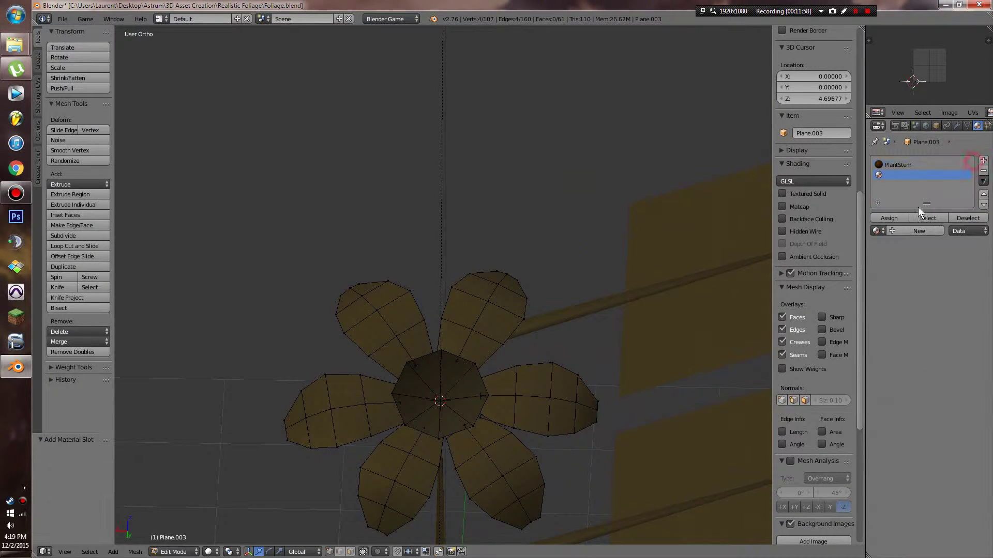
left_click(900, 233)
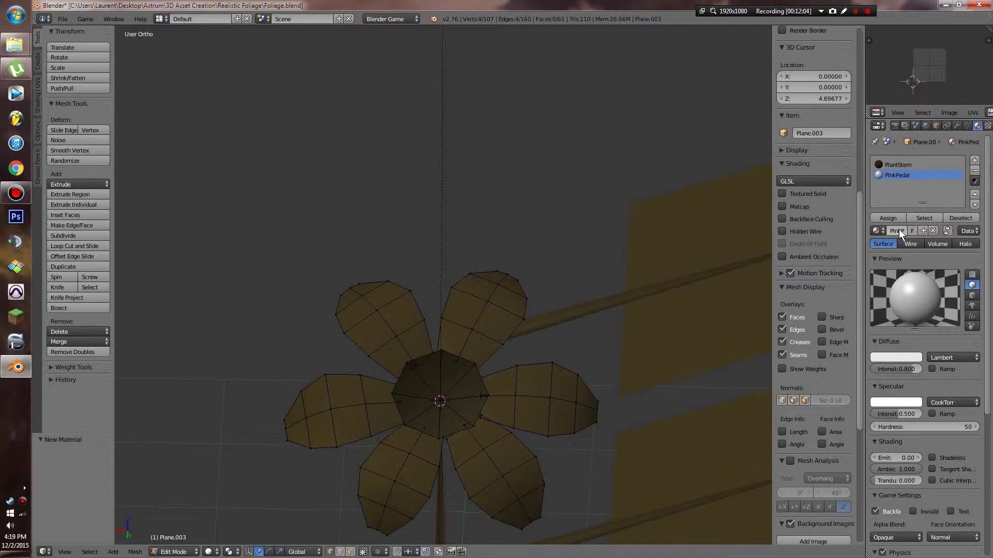
- Assign the PinkPedal material to all six petals and leave mesh editing
right_click(471, 326)
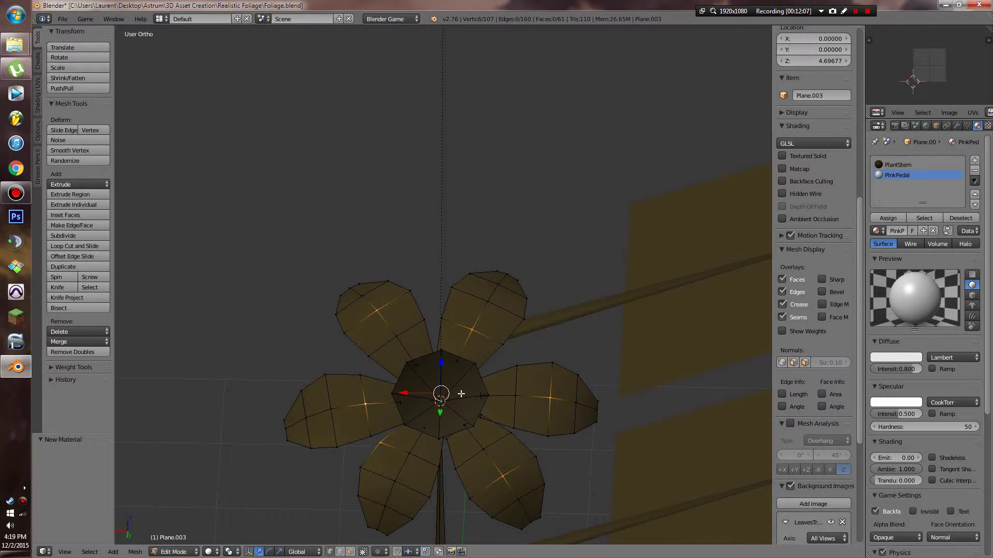
key("a")
key("Tab")
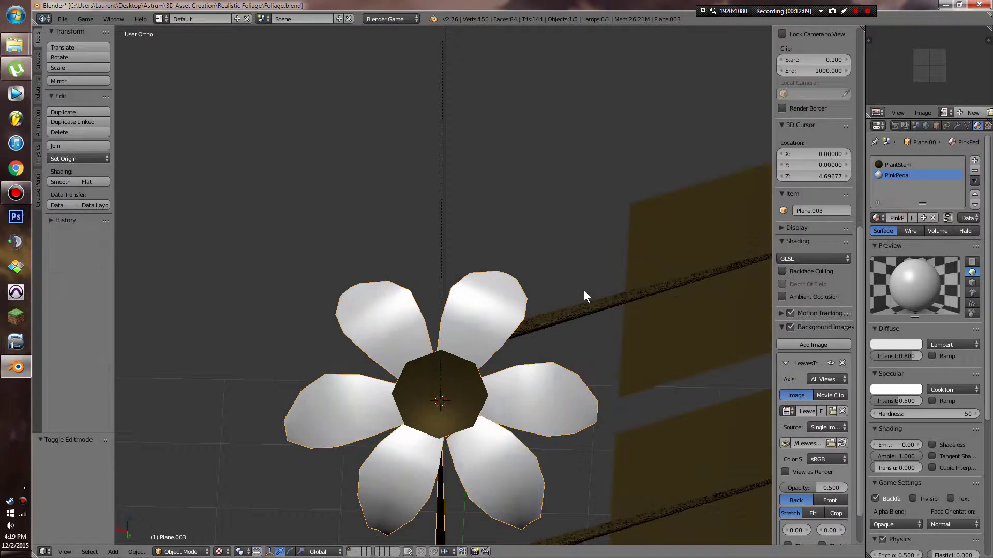
- Set PinkPedal's specular shader to Toon with smoothness 0.681 and intensity 0
left_click(945, 390)
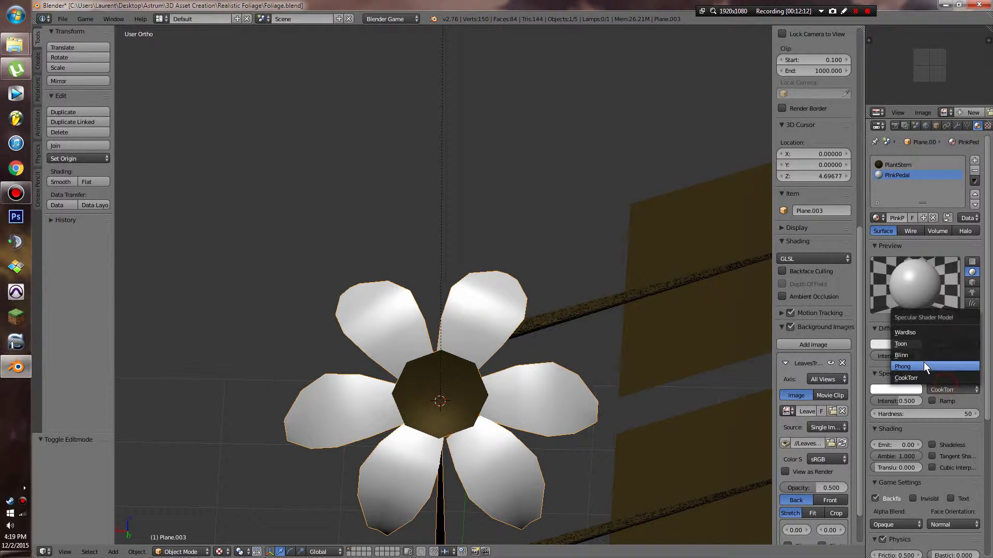
left_click(922, 365)
left_click(947, 389)
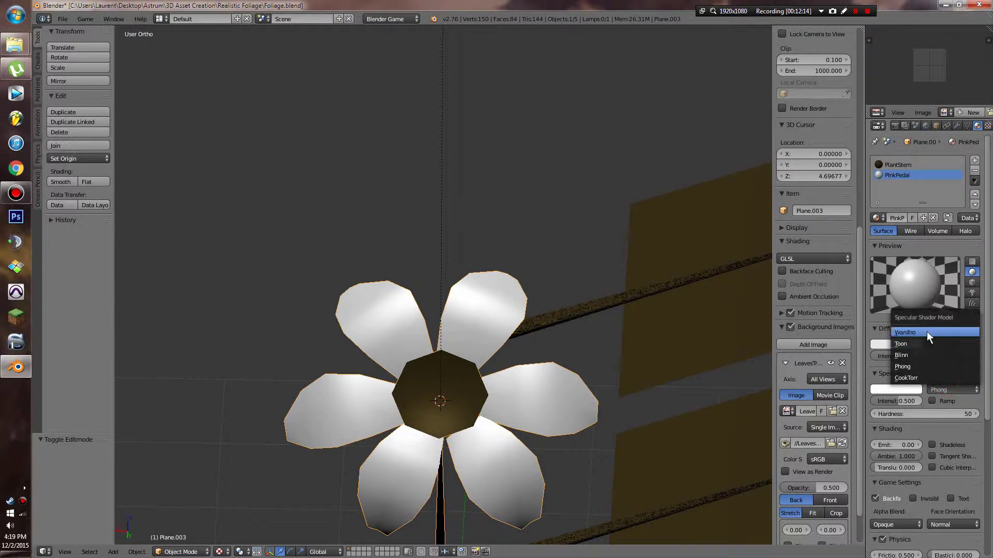
left_click(911, 344)
middle_click_drag(626, 324, 594, 310)
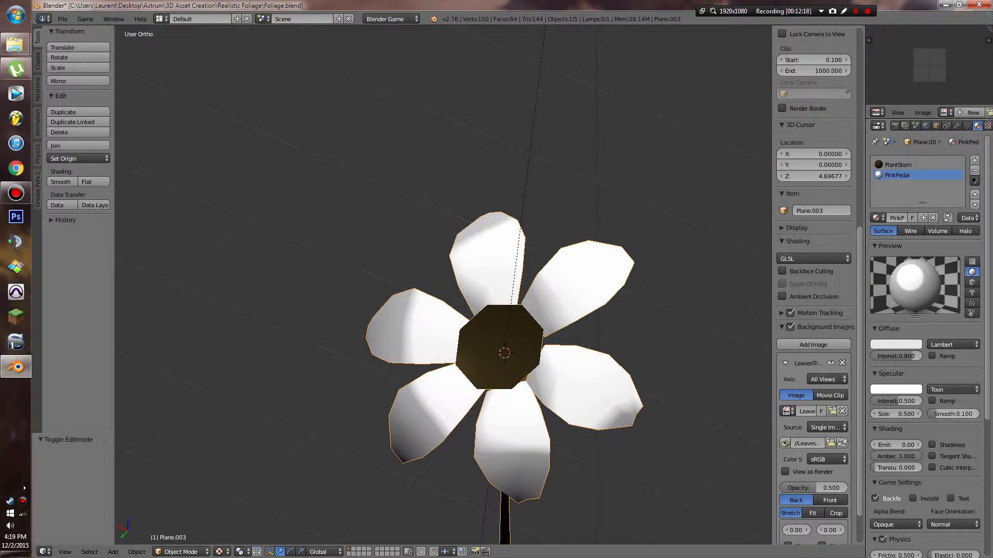
left_click_drag(937, 413, 966, 414)
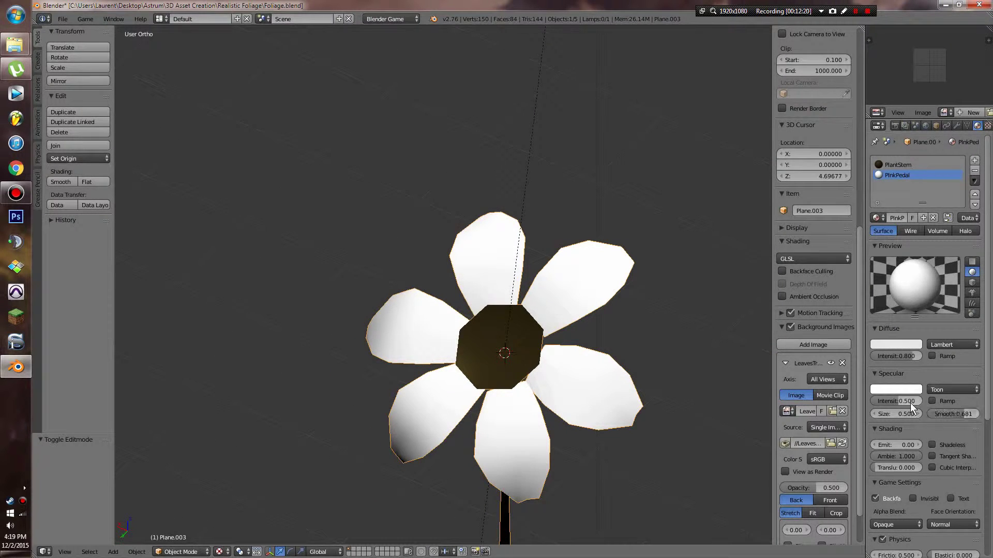
left_click_drag(902, 405, 879, 405)
key("r")
key("r")
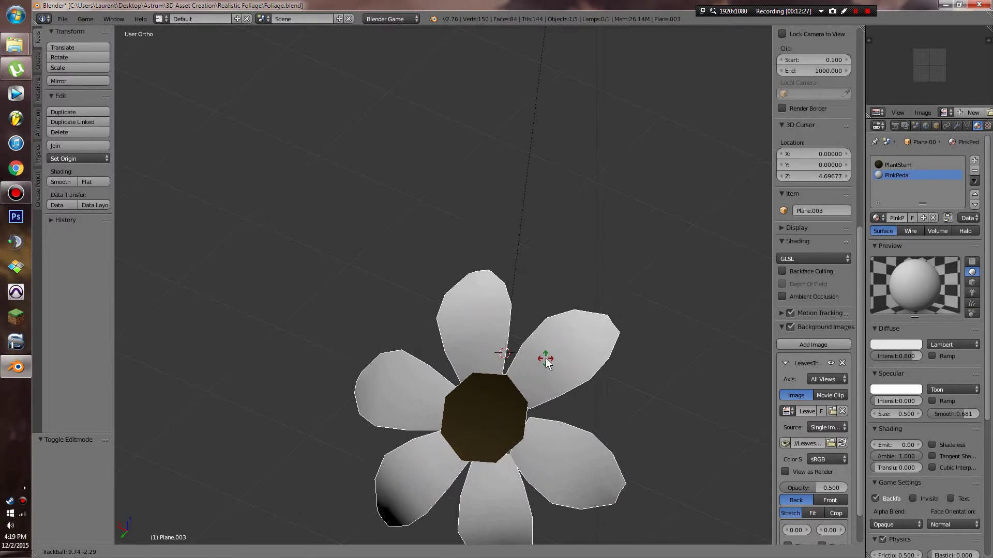
right_click(547, 358)
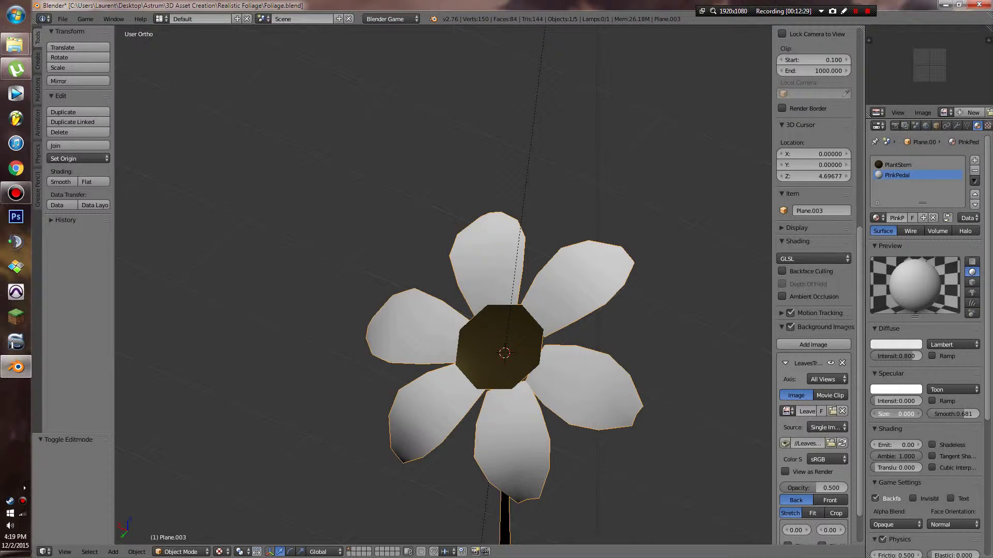
- Set PinkPedal's specular size to 1.530 and tint its diffuse colour light pink
middle_click_drag(565, 357, 698, 357)
left_click(905, 390)
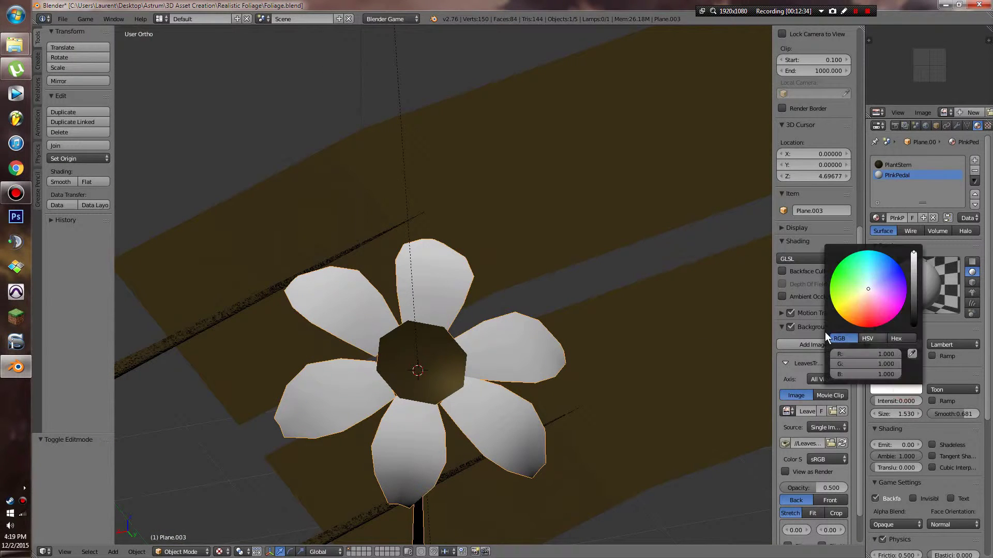
left_click(897, 345)
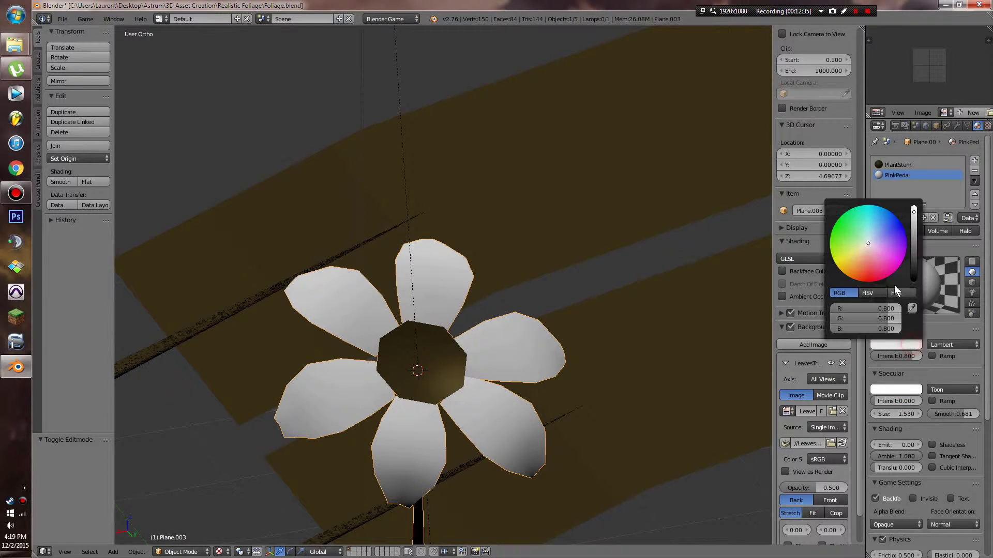
left_click(874, 246)
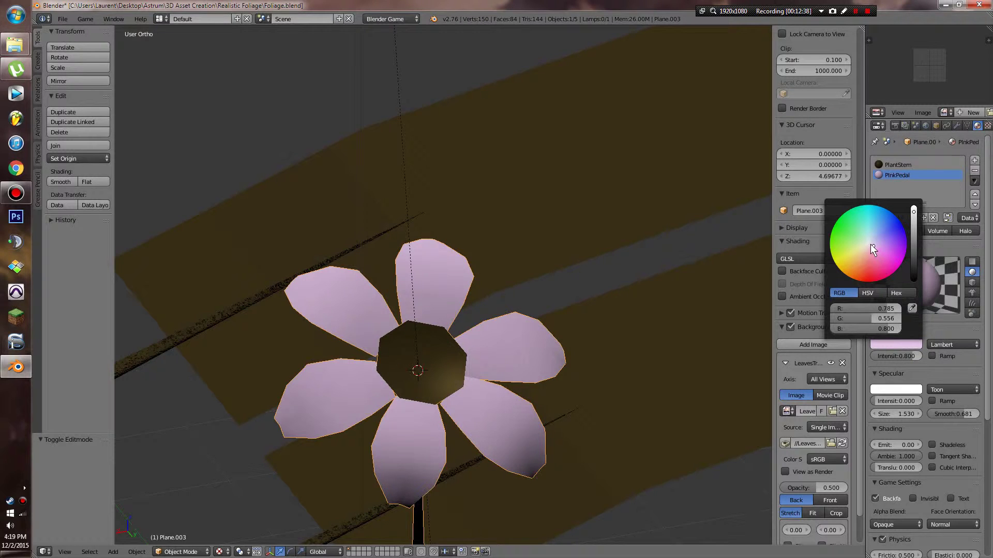
left_click(870, 245)
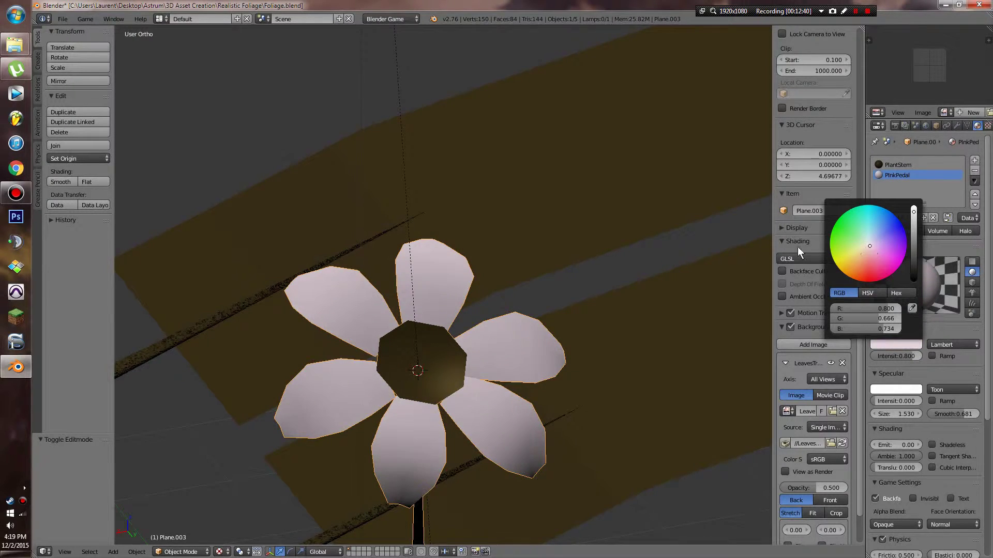
middle_click_drag(533, 271, 433, 252)
left_click(903, 342)
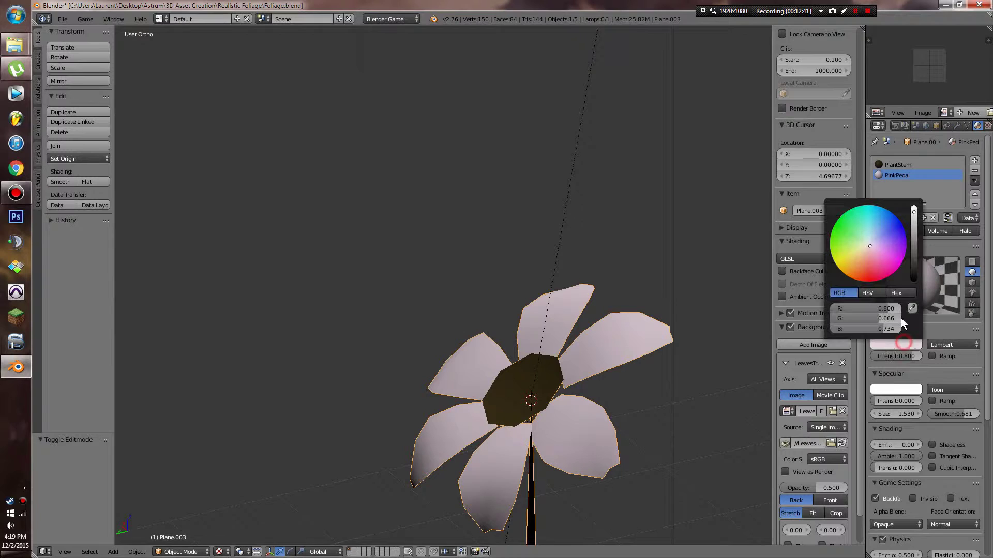
middle_click_drag(549, 268, 568, 296)
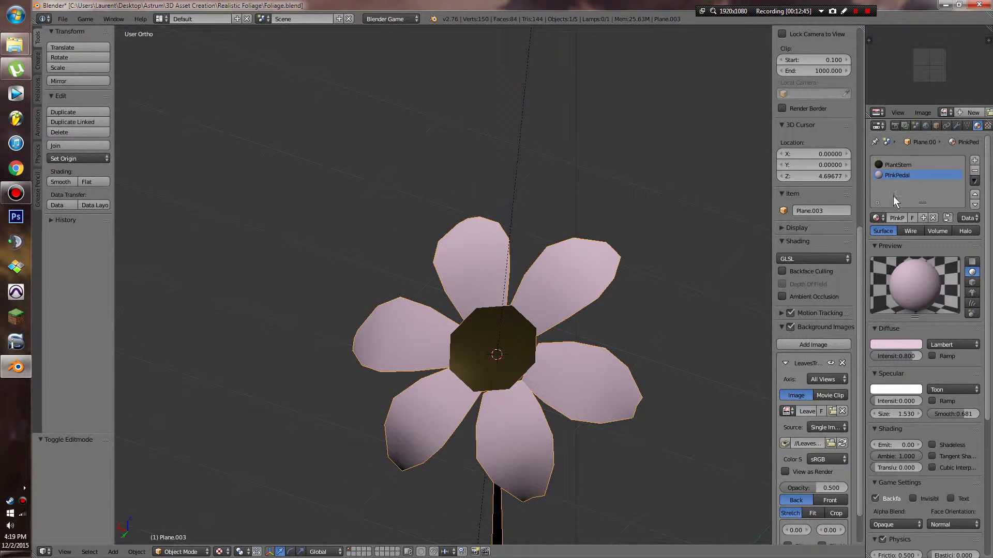
left_click(887, 344)
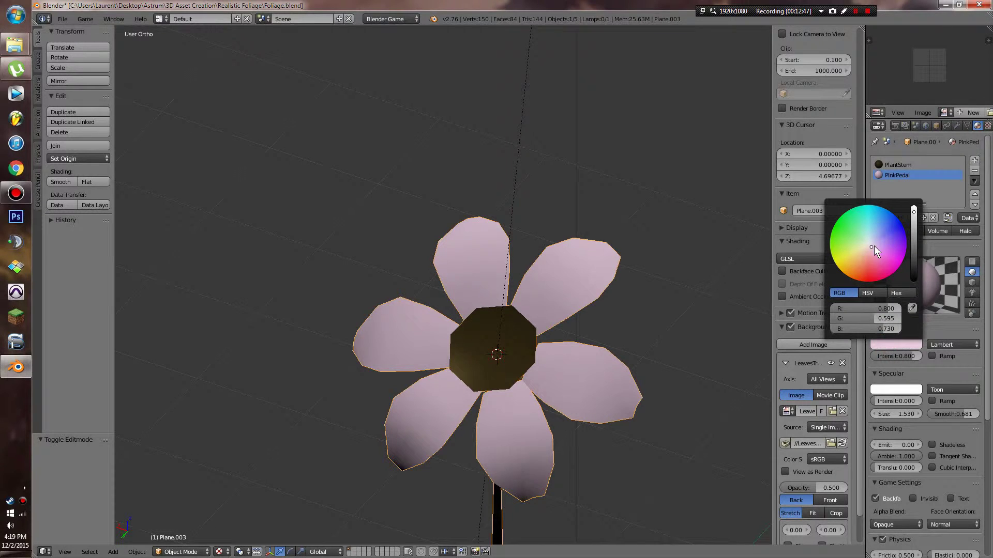
mouse_move(569, 265)
middle_mouse_down()
mouse_move(531, 249)
mouse_move(558, 261)
middle_mouse_up()
- Set PinkPedal's specular colour to a pale cyan
left_click(895, 389)
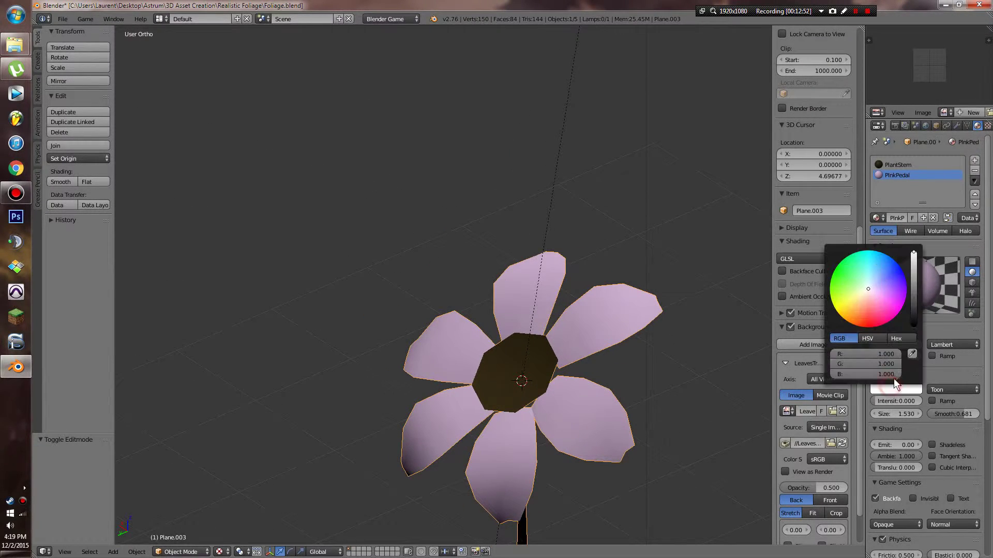
left_click(869, 280)
middle_click_drag(563, 345, 649, 388)
scroll(636, 368, "down", 4)
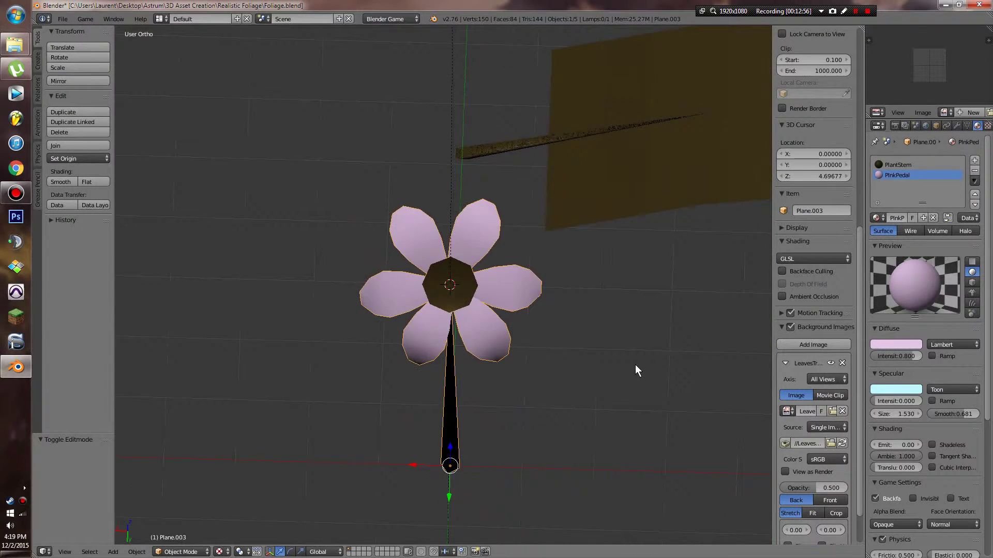
middle_click_drag(620, 352, 541, 324)
scroll(539, 317, "up", 5)
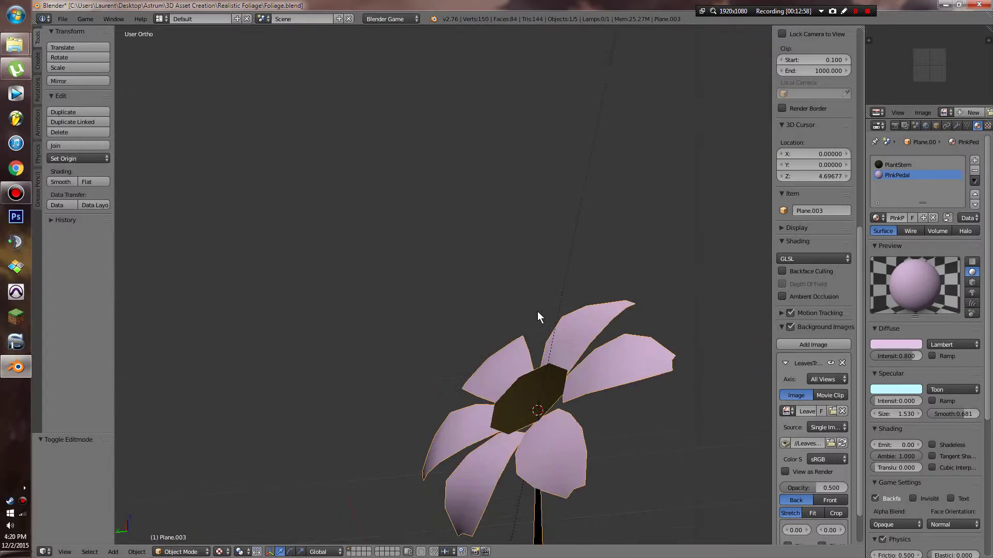
- Select the two inner vertices along the centre line of each of the six petals in mesh editing
mouse_move(621, 317)
middle_mouse_down()
mouse_move(724, 308)
mouse_move(485, 293)
mouse_move(479, 279)
mouse_move(569, 310)
mouse_move(632, 318)
middle_mouse_up()
key("Tab")
key("a")
scroll(632, 317, "up", 2)
right_click(626, 384)
right_click(680, 396, "shift")
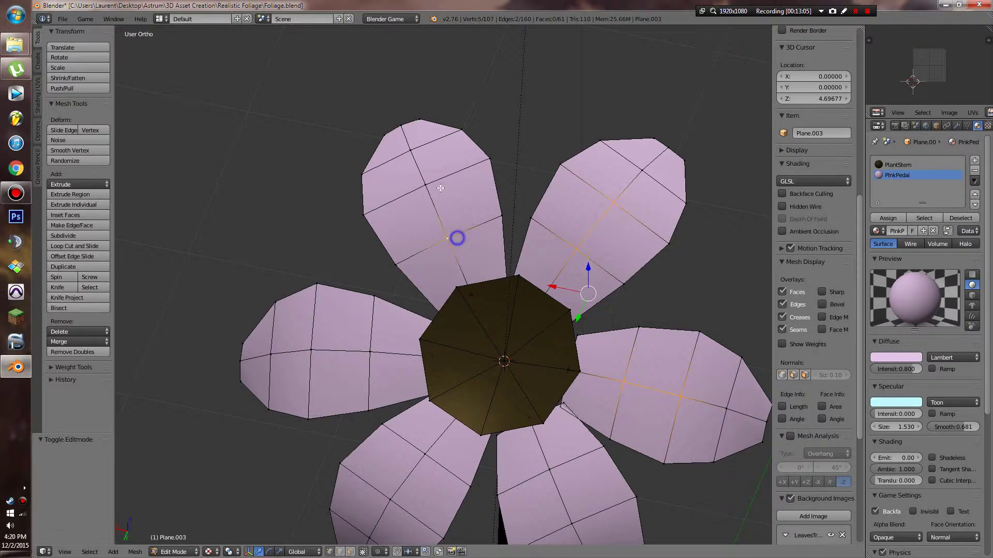
right_click(367, 352, "shift")
scroll(375, 362, "down", 5, "shift")
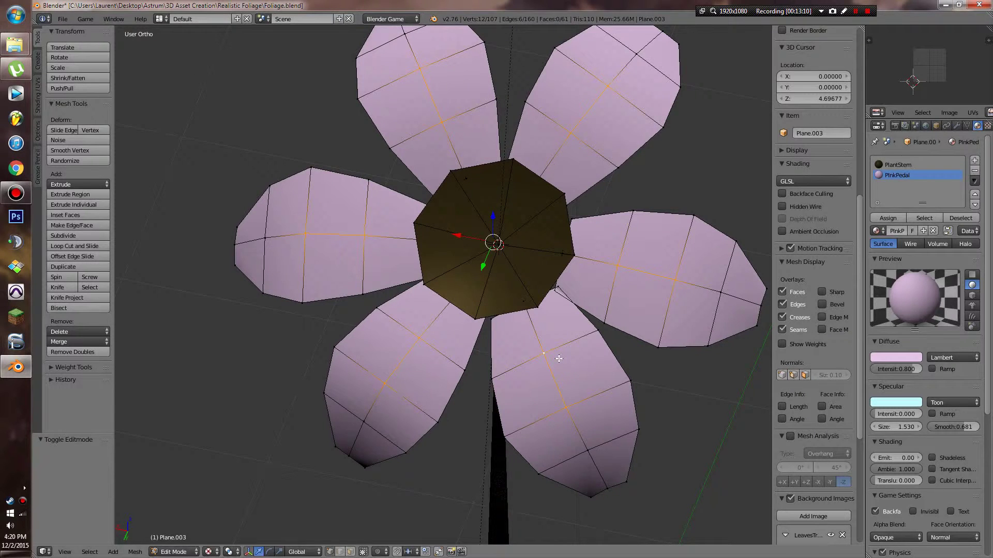
- Move the selected petal centre vertices about -0.053 in Y and -0.065 in Z in the right side view
key("KP_3")
mouse_move(547, 379)
middle_mouse_down("shift")
mouse_move(565, 317)
mouse_move(616, 237)
middle_mouse_up("shift")
key("z")
key("g")
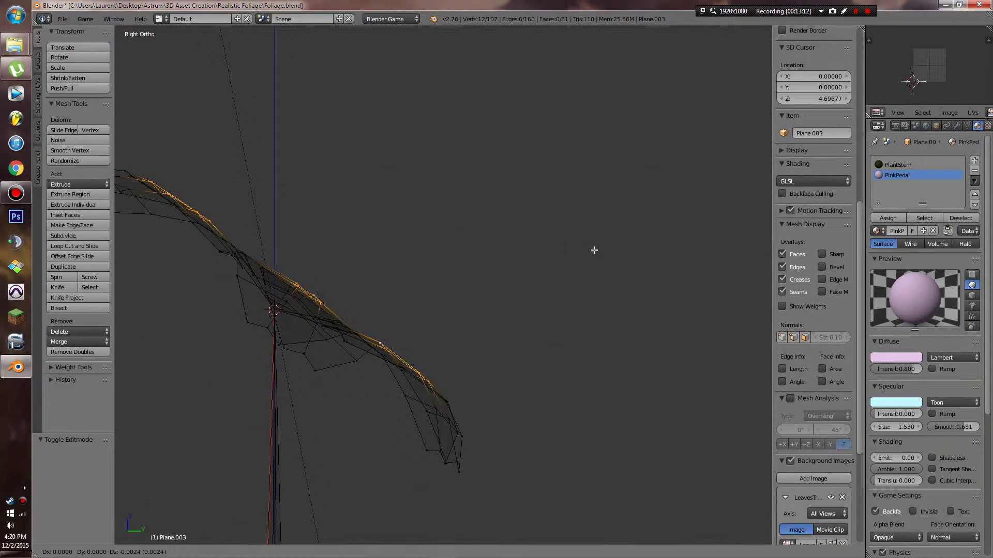
left_click(584, 262)
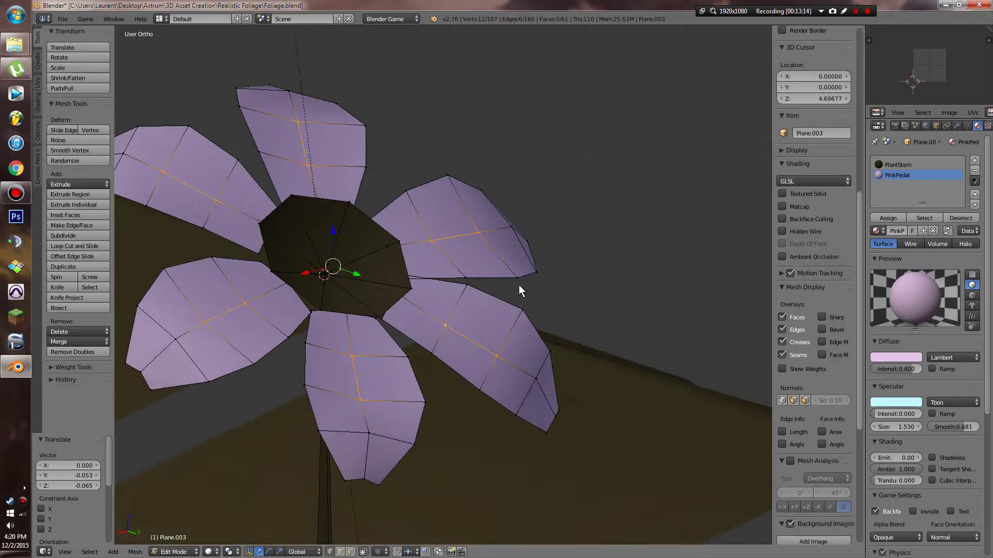
- Deepen the petal creases by moving the same vertices a further -0.029 in Y and -0.054 in Z in the right side view
key("Tab")
scroll(573, 275, "down", 2)
middle_click_drag(572, 275, 488, 266)
scroll(542, 293, "up", 1)
key("Tab")
key("KP_3")
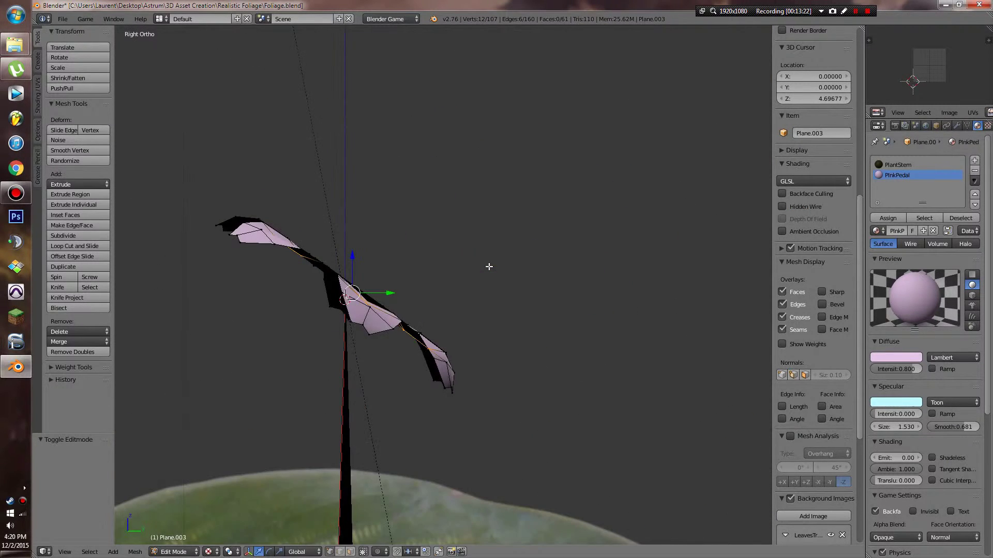
key("z")
key("g")
left_click(485, 273)
key("z")
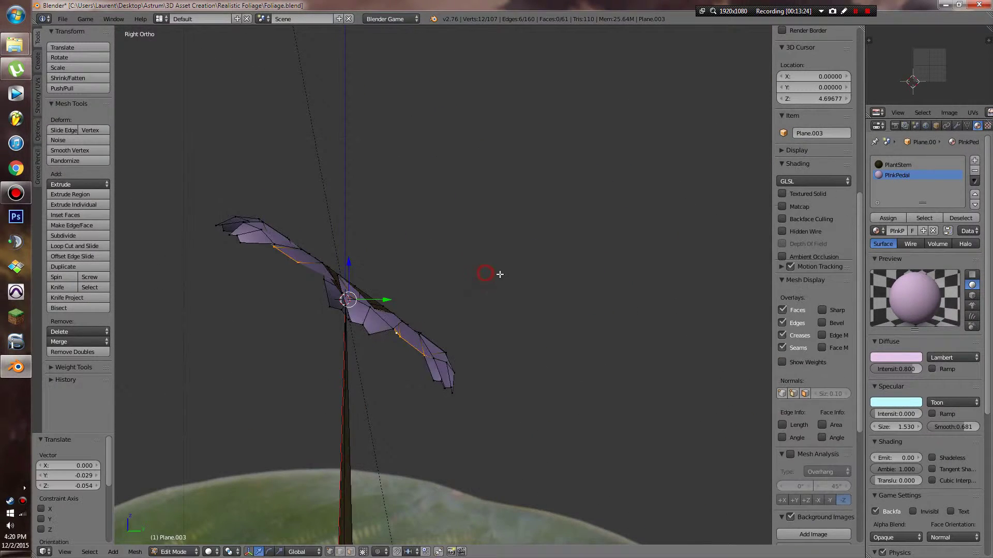
- Leave mesh editing and add an image texture named Refl to PinkPedal, loading REFIT.png from the Realistic Trees folder
mouse_move(498, 274)
middle_mouse_down()
mouse_move(494, 297)
mouse_move(520, 295)
mouse_move(459, 315)
mouse_move(507, 304)
mouse_move(362, 277)
mouse_move(498, 283)
mouse_move(515, 338)
mouse_move(450, 321)
mouse_move(687, 255)
middle_mouse_up()
key("Tab")
key("alt+z")
left_click(987, 127)
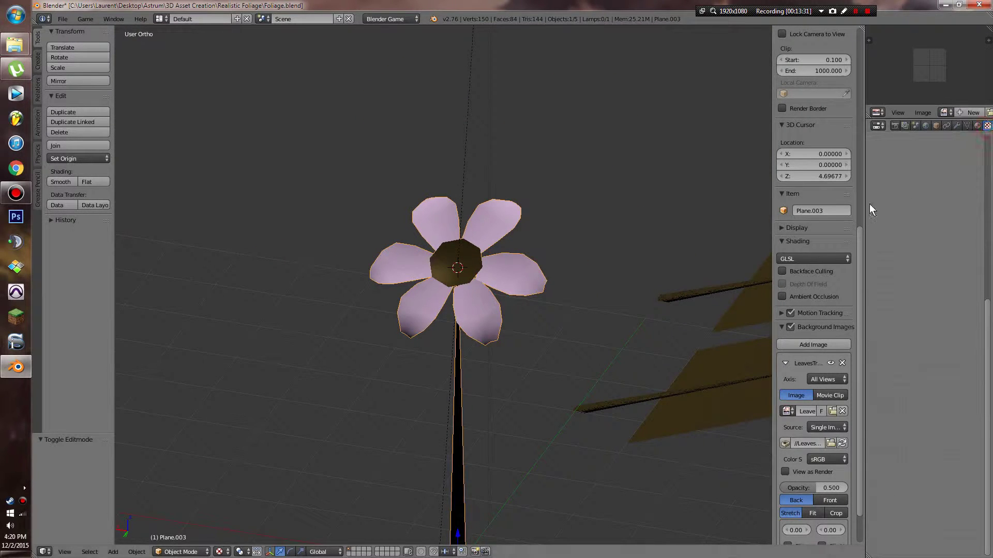
left_click(913, 218)
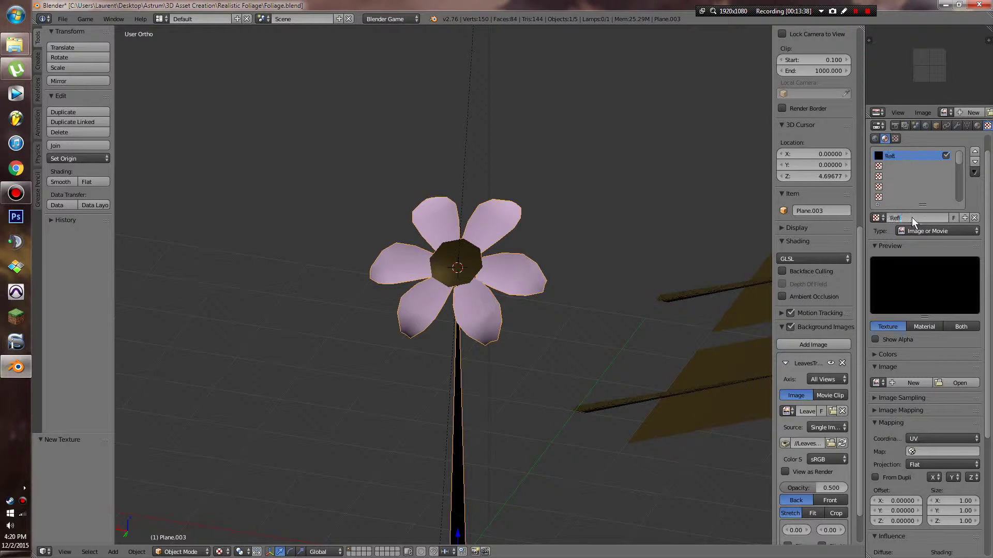
left_click(950, 384)
left_click(192, 71)
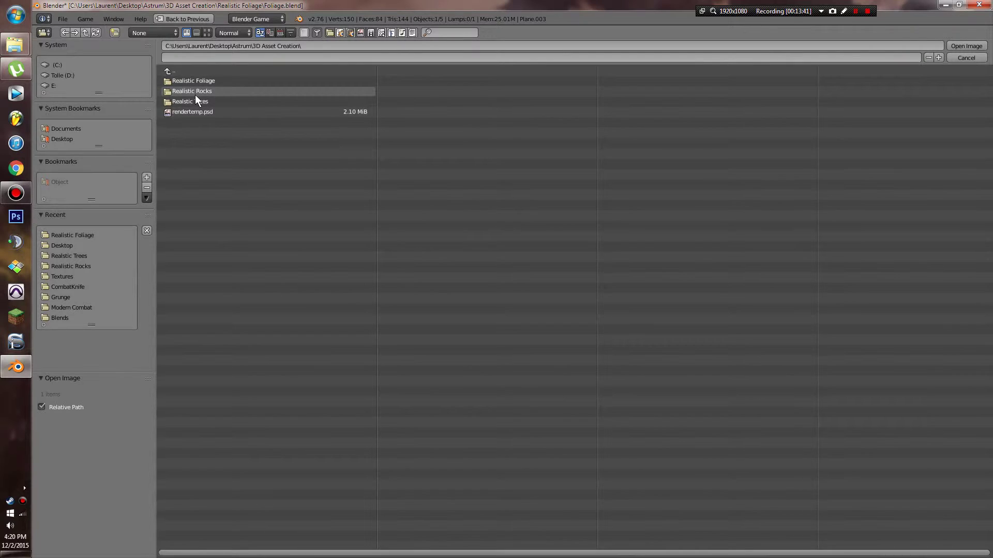
left_click(194, 95)
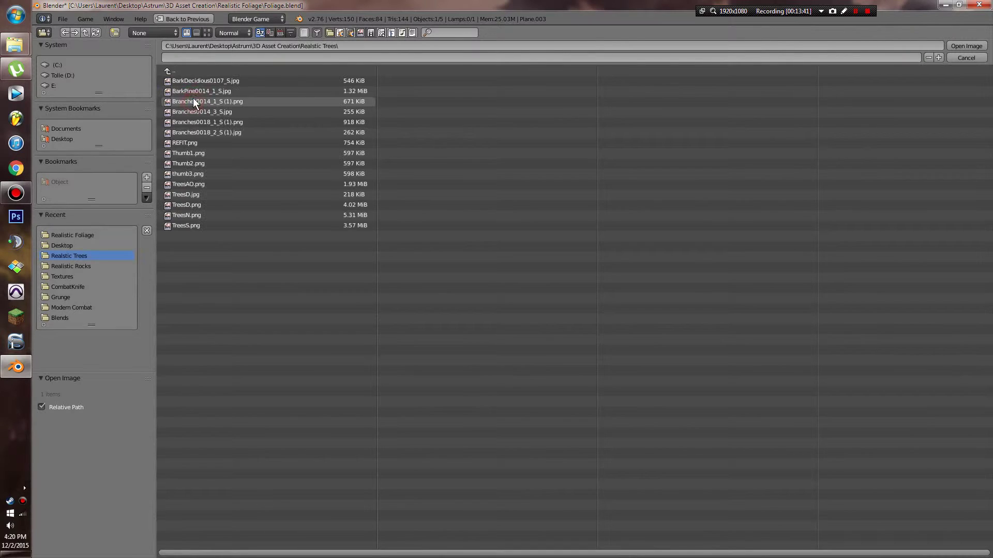
double_click(189, 143)
- Map the Refl texture with Reflection coordinates and set its diffuse colour influence to 0.1
scroll(966, 408, "down", 8)
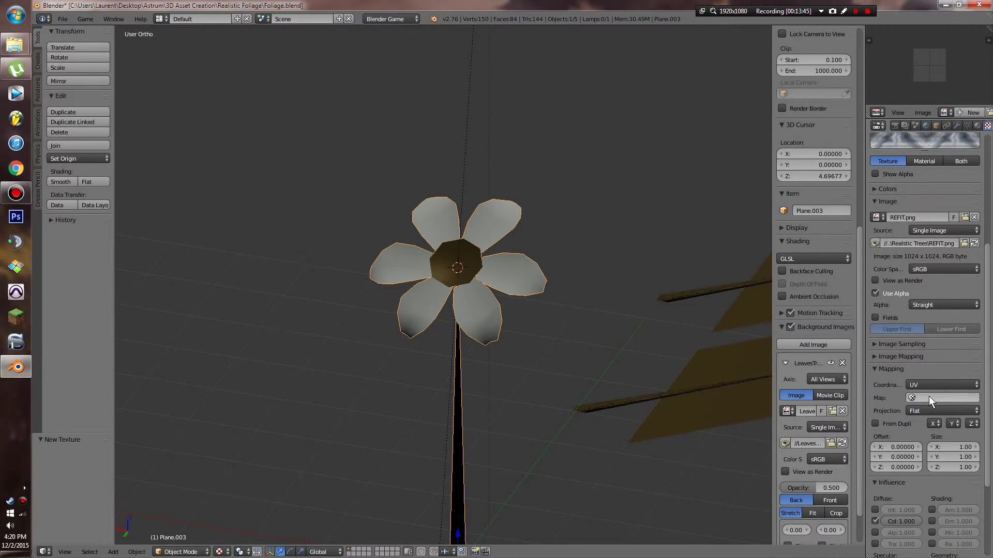
left_click(930, 385)
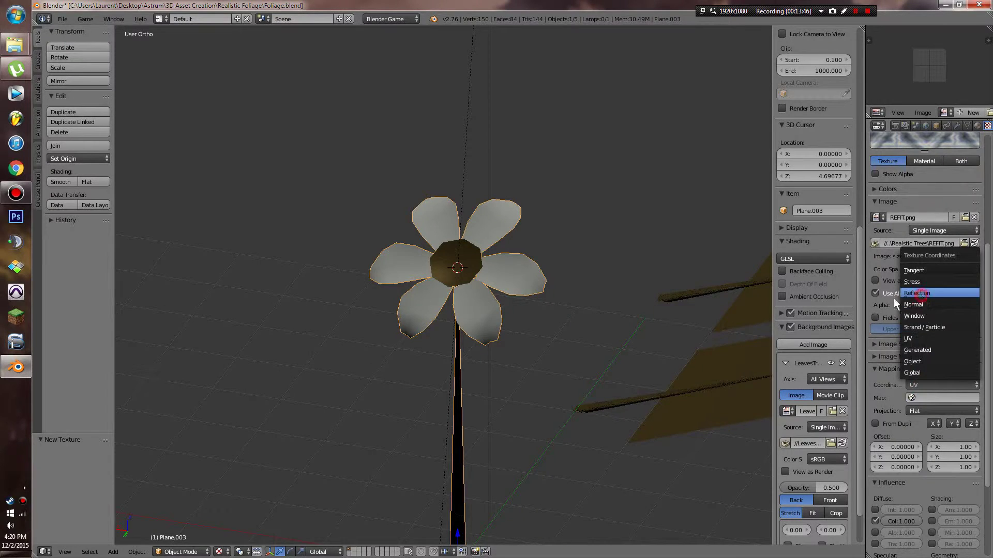
left_click(916, 293)
scroll(927, 453, "down", 4)
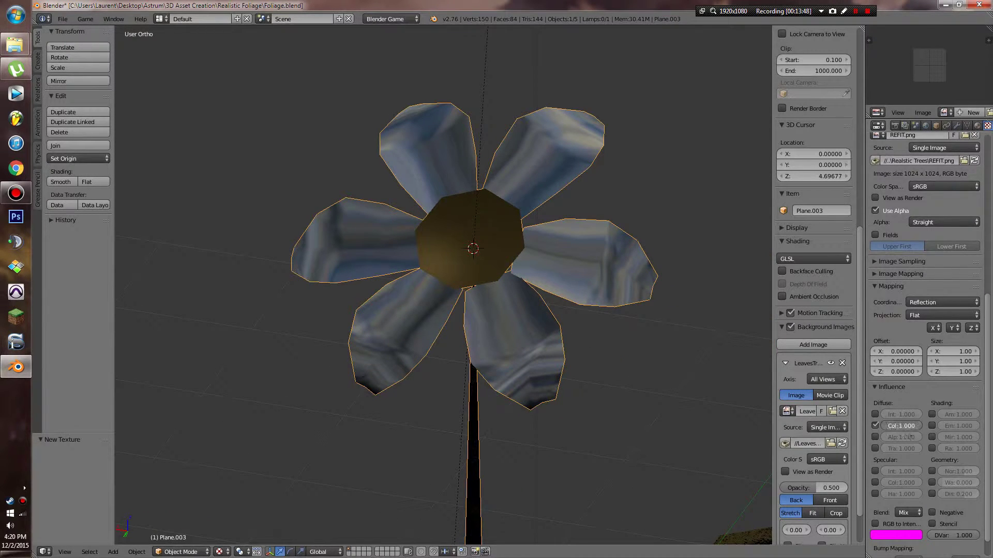
left_click_drag(901, 428, 881, 428)
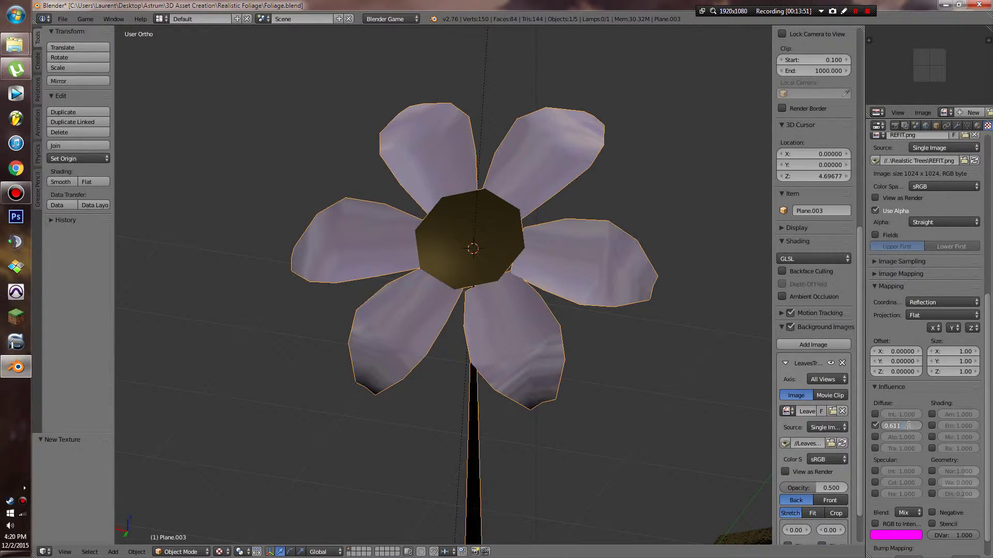
key("Return")
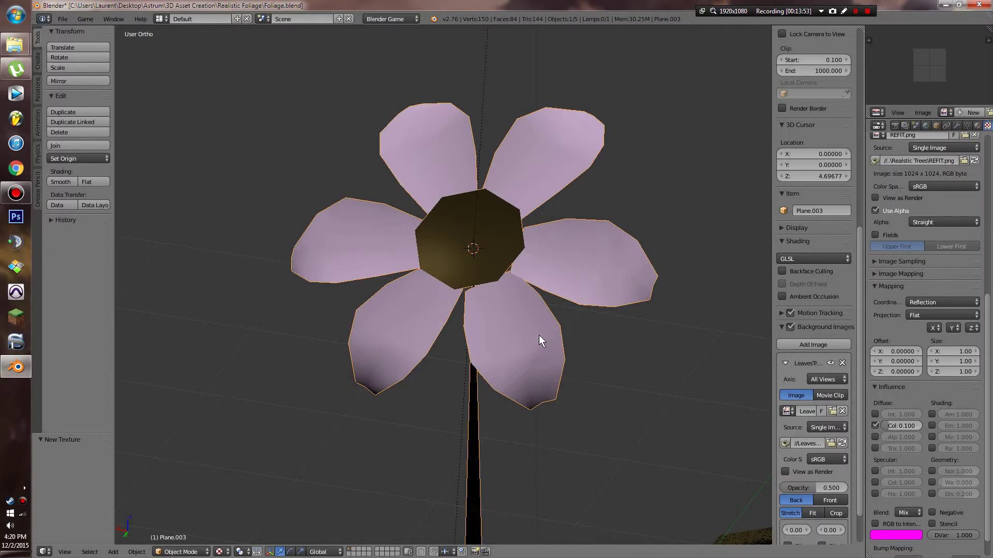
- Try a free trackball rotation of the flower to examine the reflection on its petals
key("r")
key("r")
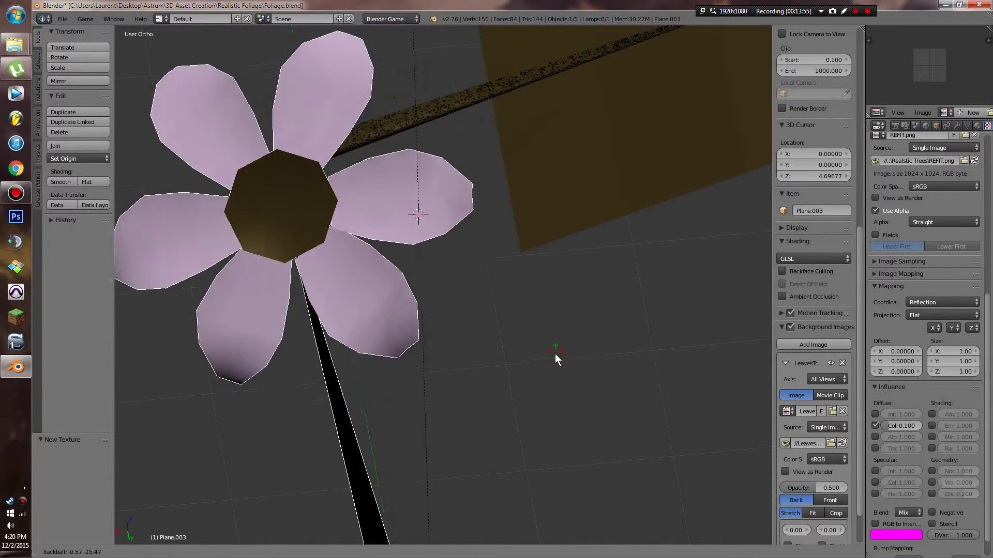
left_click(608, 337)
middle_click_drag(608, 337, 495, 333)
scroll(494, 333, "up", 5)
middle_click_drag(529, 374, 505, 359)
scroll(486, 343, "down", 4)
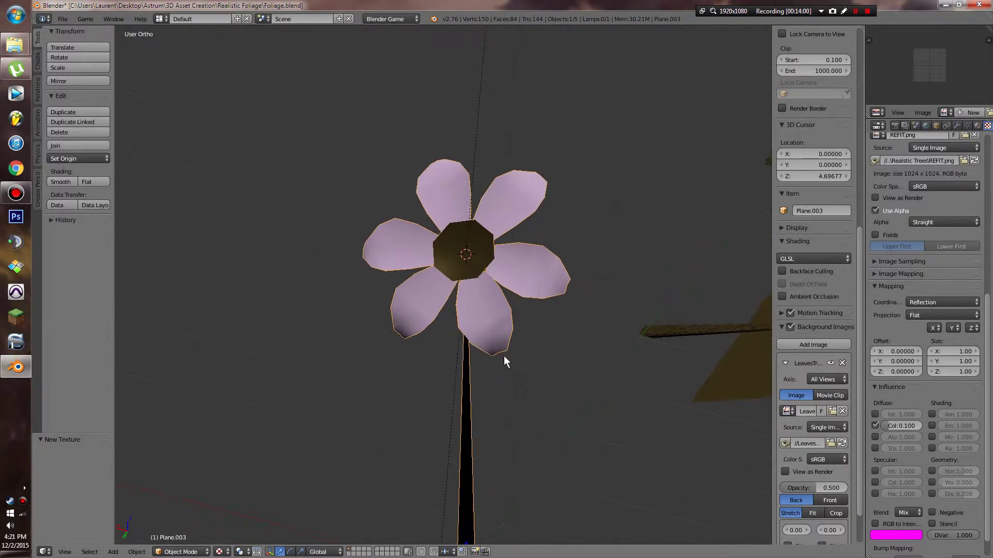
- Assign the existing texture named Texture, the Splatter0054_1_S.jpg image, to PinkPedal's second texture slot
scroll(882, 318, "up", 10)
left_click(885, 189)
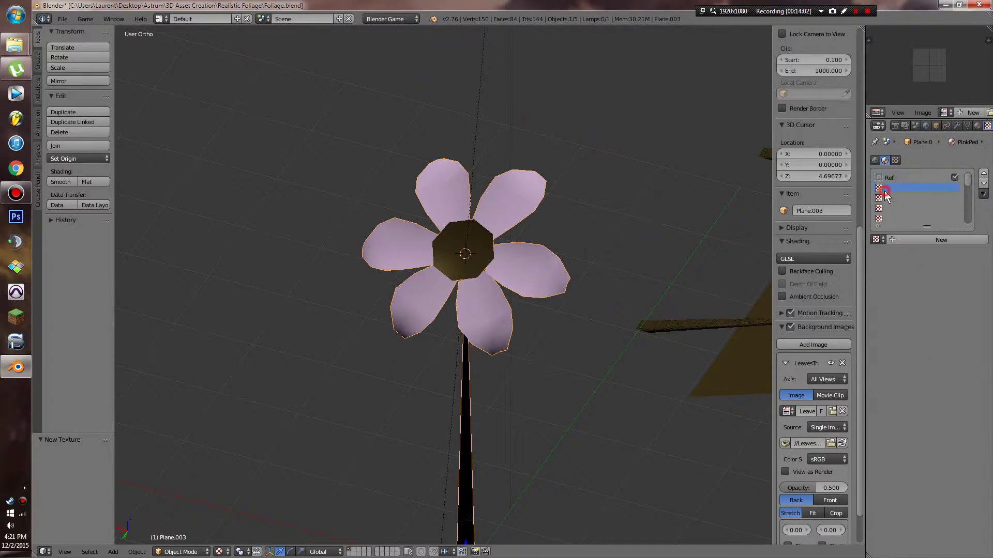
left_click(876, 240)
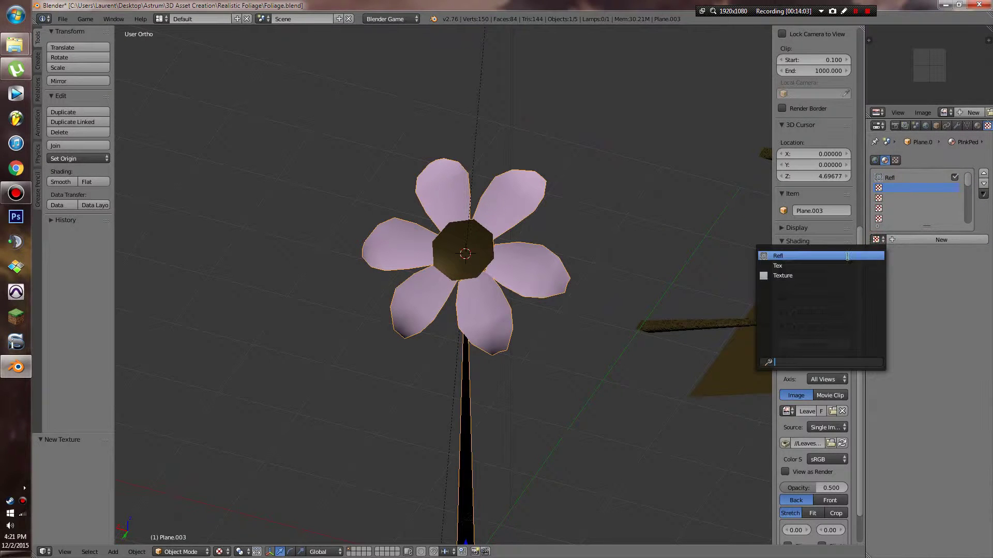
left_click(811, 266)
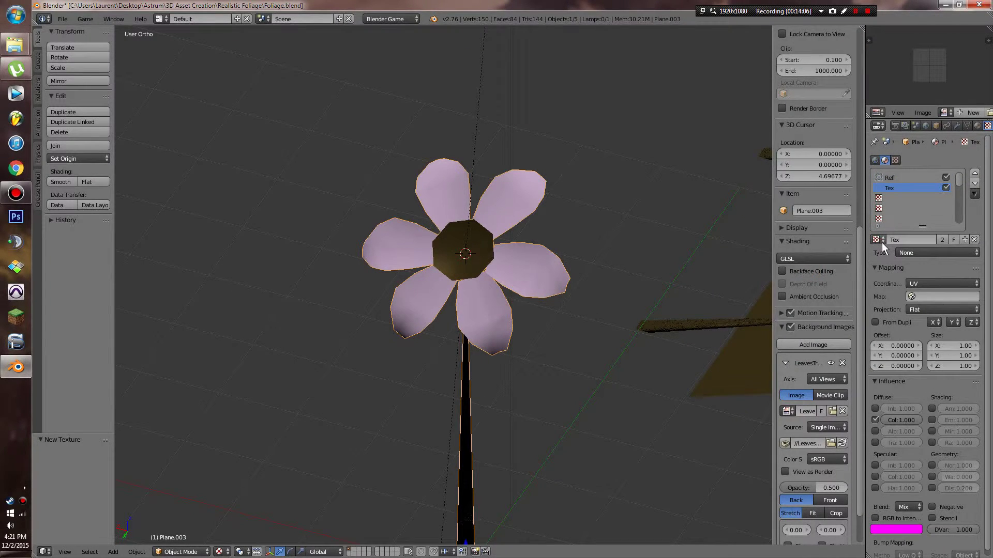
left_click(881, 241)
left_click(833, 265)
scroll(468, 238, "up", 3)
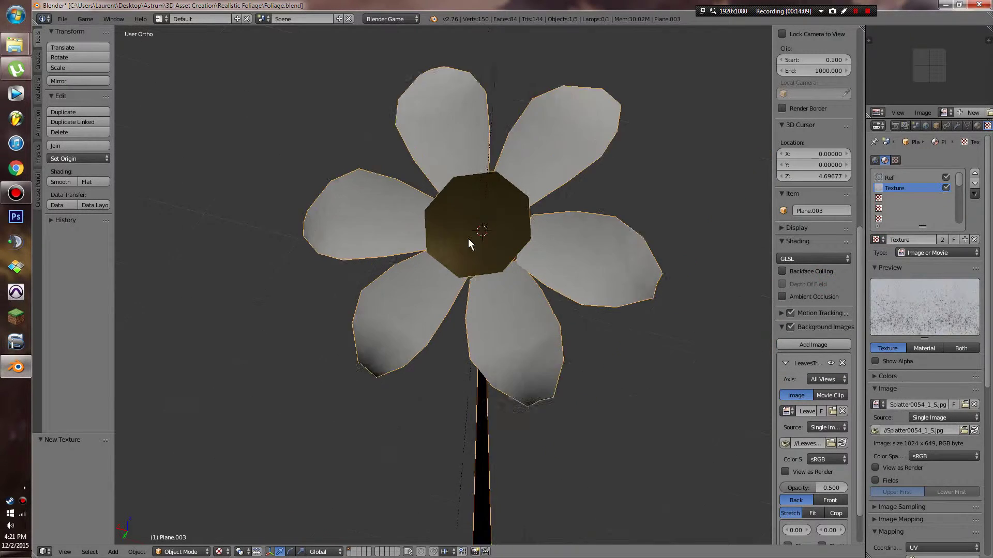
scroll(467, 237, "up", 4)
middle_click_drag(468, 238, 488, 274)
scroll(712, 289, "down", 5)
- Set the splatter texture's mapping coordinates to Generated
scroll(936, 383, "down", 2)
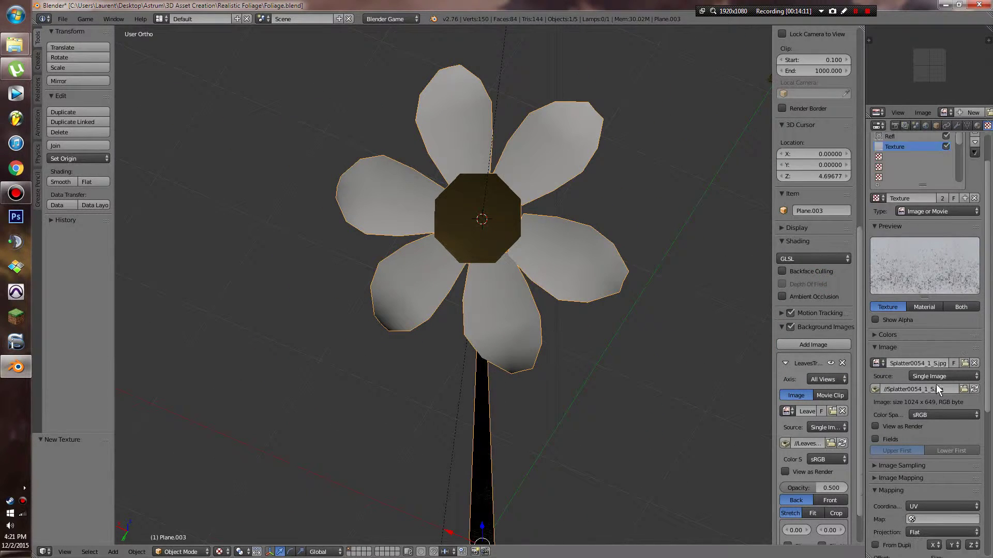
scroll(935, 384, "down", 5)
left_click(917, 403)
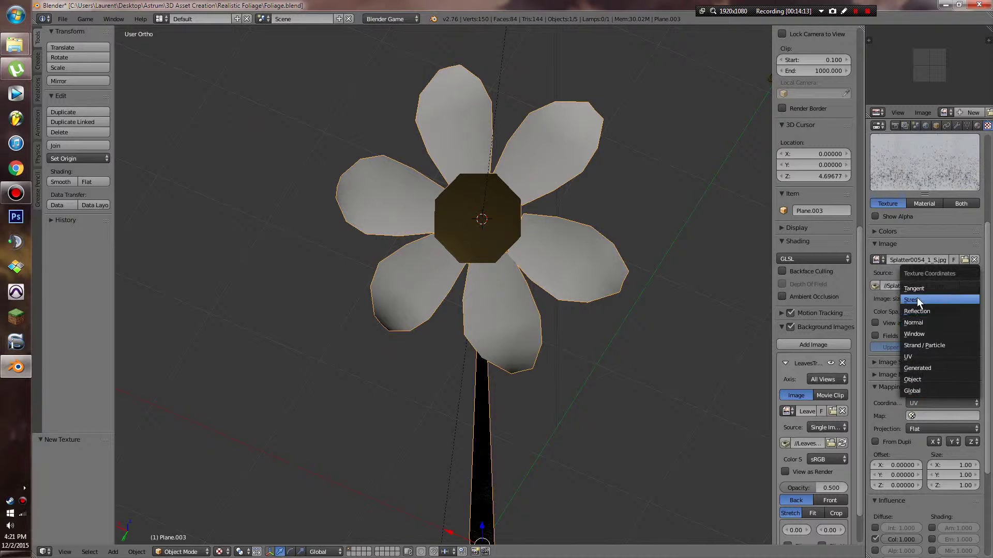
left_click(918, 367)
scroll(600, 275, "up", 2)
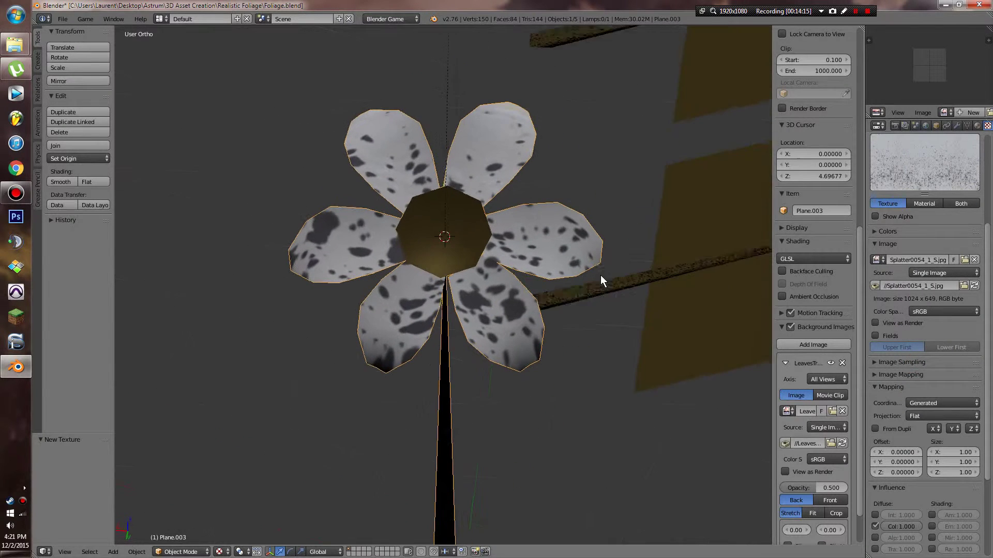
scroll(905, 417, "down", 5)
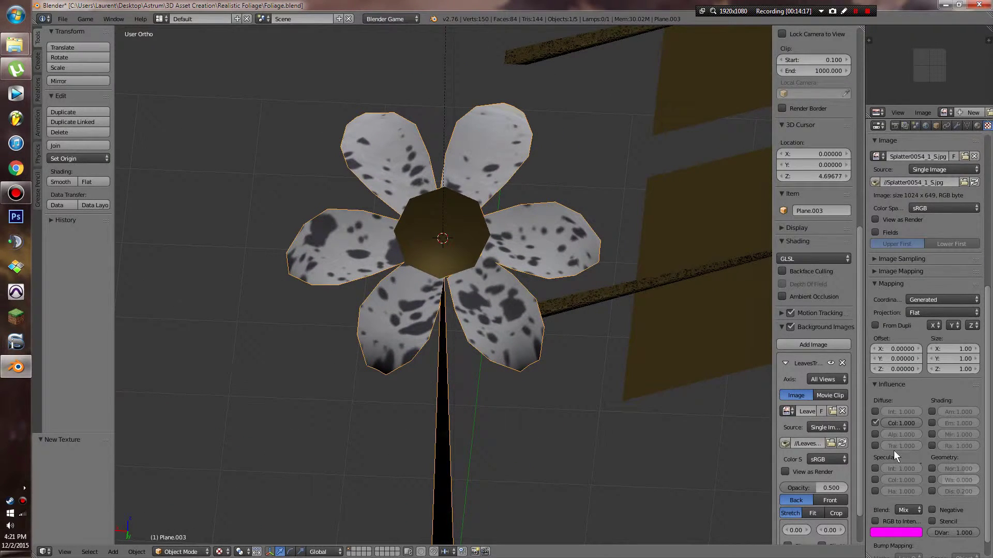
- Turn off the splatter texture's diffuse colour influence and enable its normal influence at 0.1
left_click(874, 423)
left_click(932, 468)
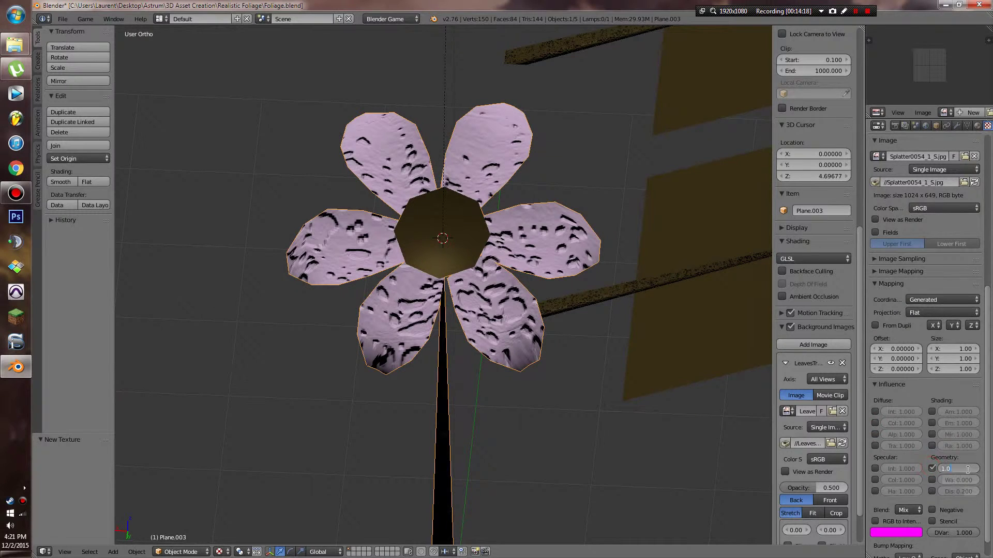
type("0.1")
key("Return")
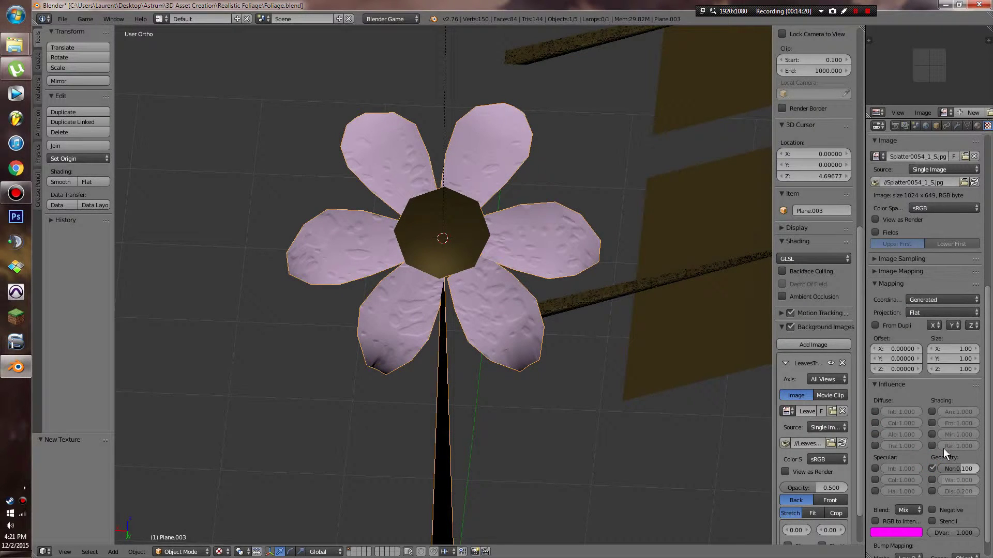
- Enter mesh editing on the flower and set the splatter texture's mapping coordinates to UV
key("KP_Divide")
mouse_move(615, 302)
middle_mouse_down()
mouse_move(591, 287)
mouse_move(598, 299)
middle_mouse_up()
key("Tab")
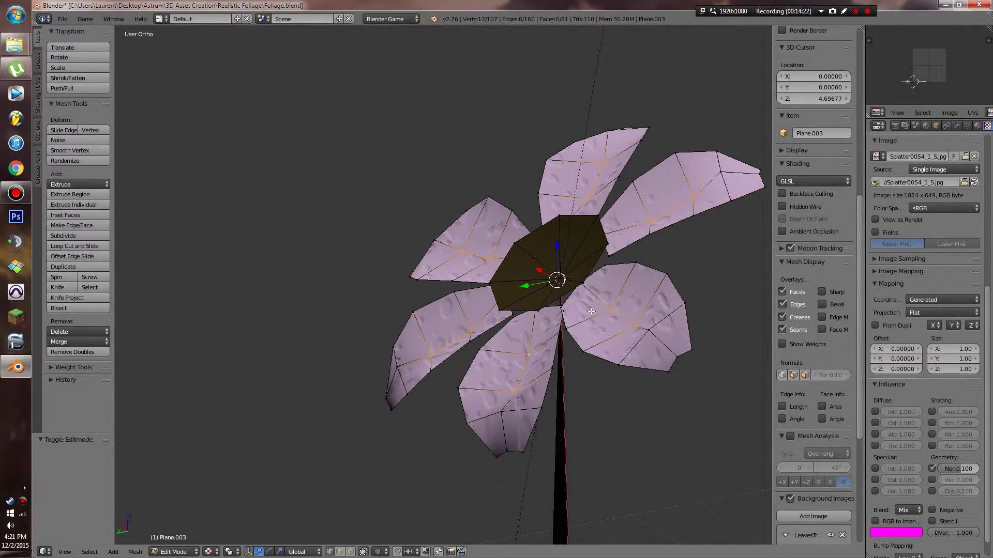
left_click(929, 299)
left_click(909, 254)
middle_click_drag(666, 305, 675, 292)
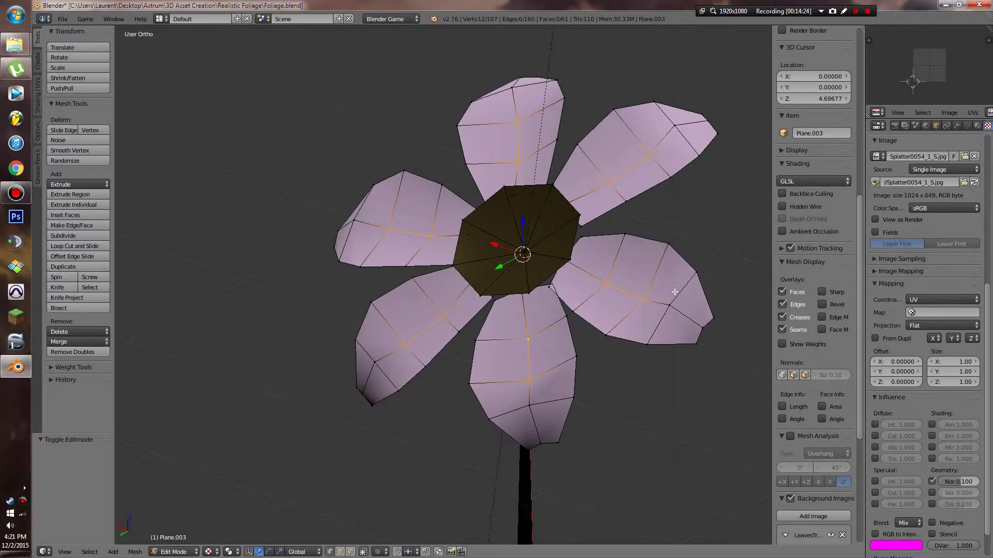
- Select all linked geometry of the petals, flower centre and stem, and unwrap it
key("ctrl+l")
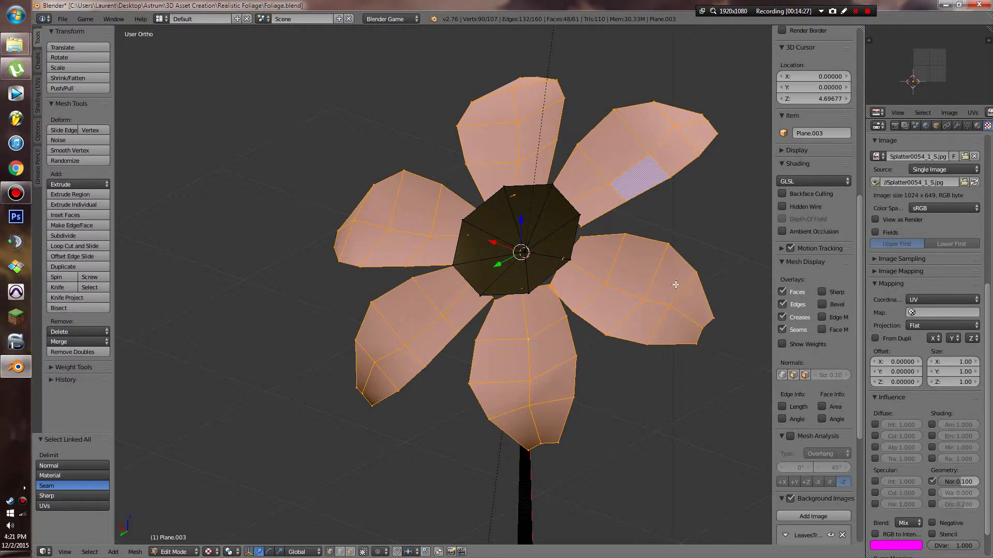
key("l")
key("u")
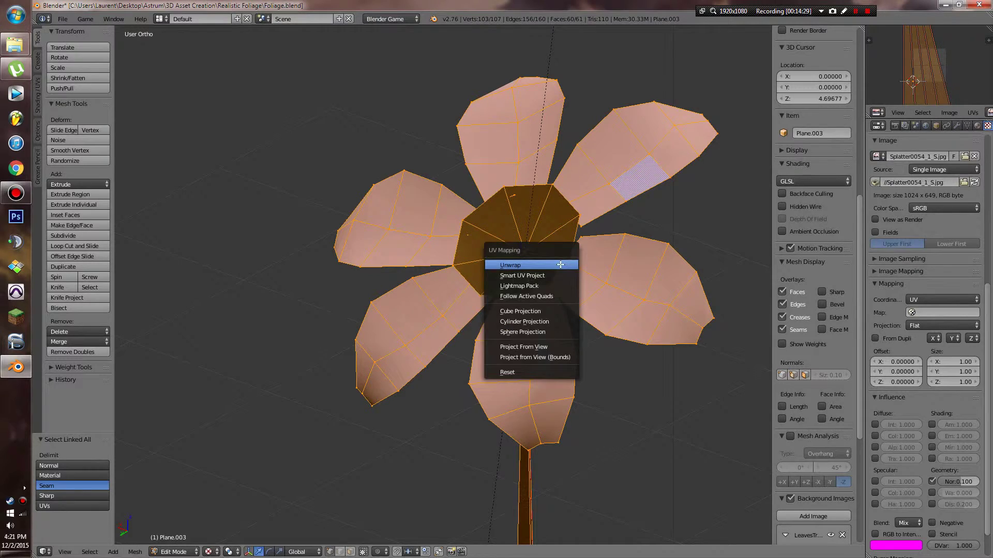
left_click(563, 264)
key("Tab")
key("Tab")
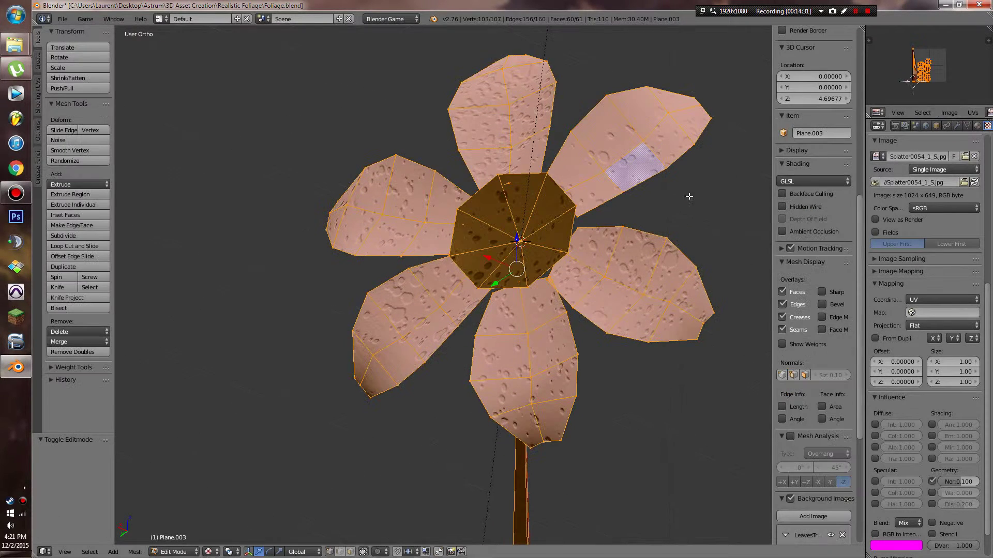
- Select the flower centre's UV island and move it up and away from the petal islands
scroll(931, 73, "up", 6)
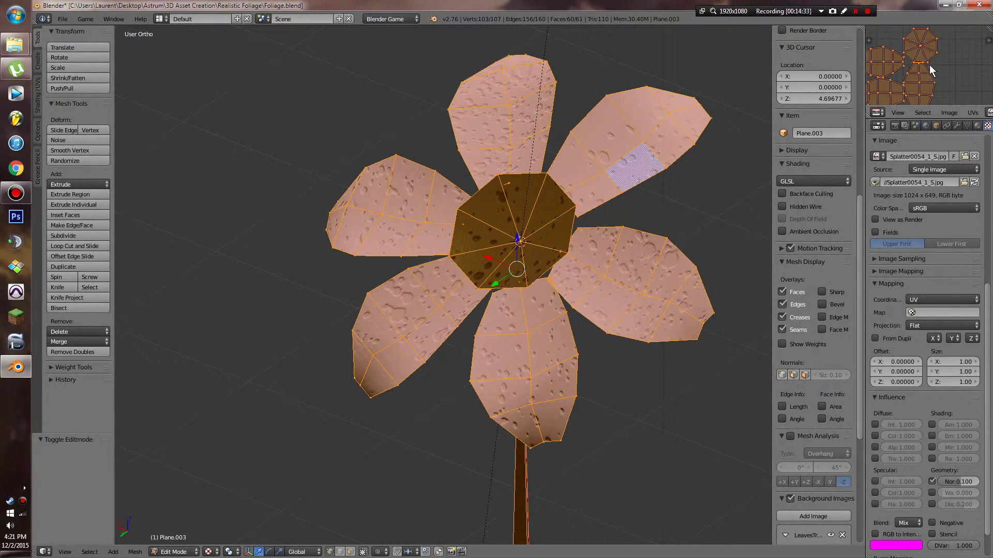
key("c")
key("Escape")
scroll(927, 74, "up", 2)
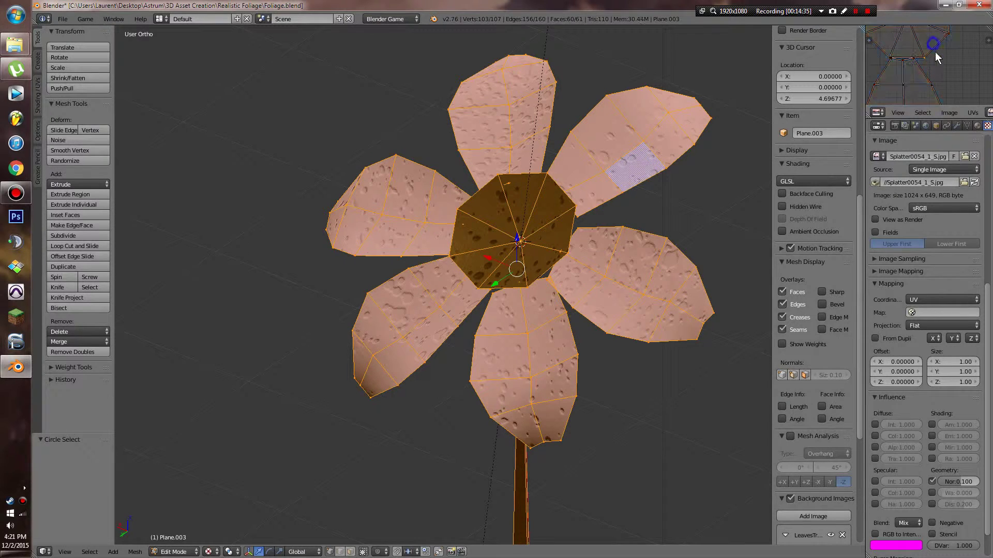
key("ctrl+l")
scroll(925, 67, "down", 3)
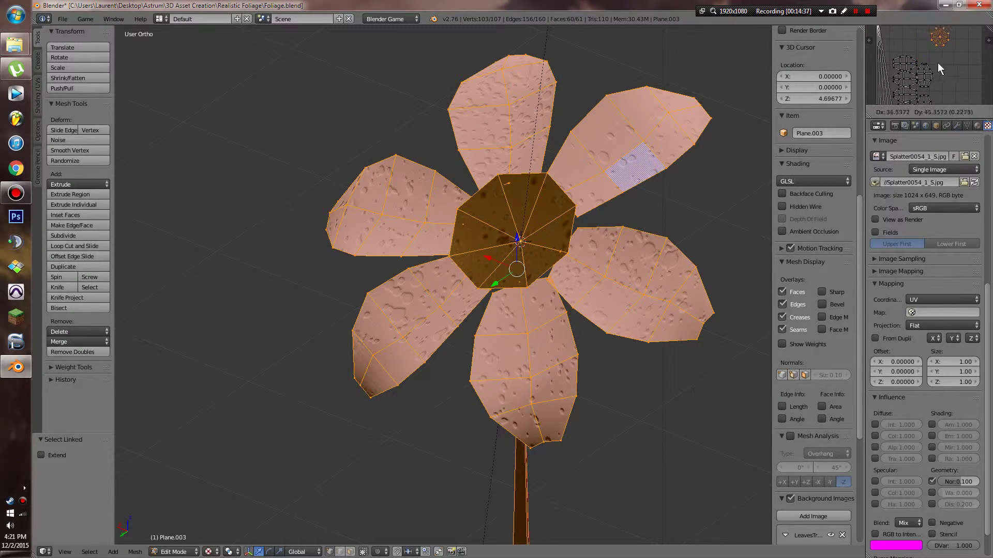
- Select the petal and stem UV islands, scale them by about 4.493, move them upward over the image, and leave mesh editing
key("a")
scroll(931, 75, "down", 3)
key("c")
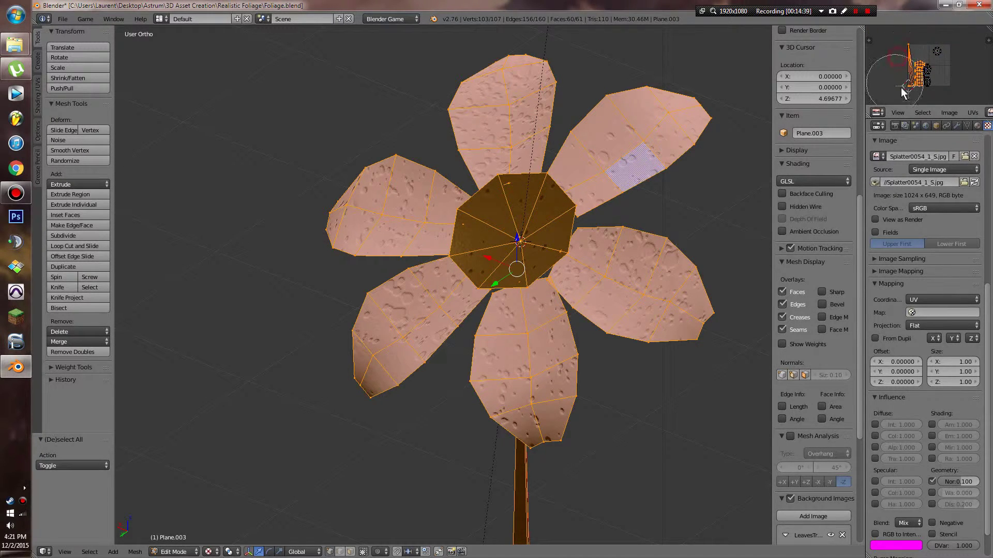
key("s")
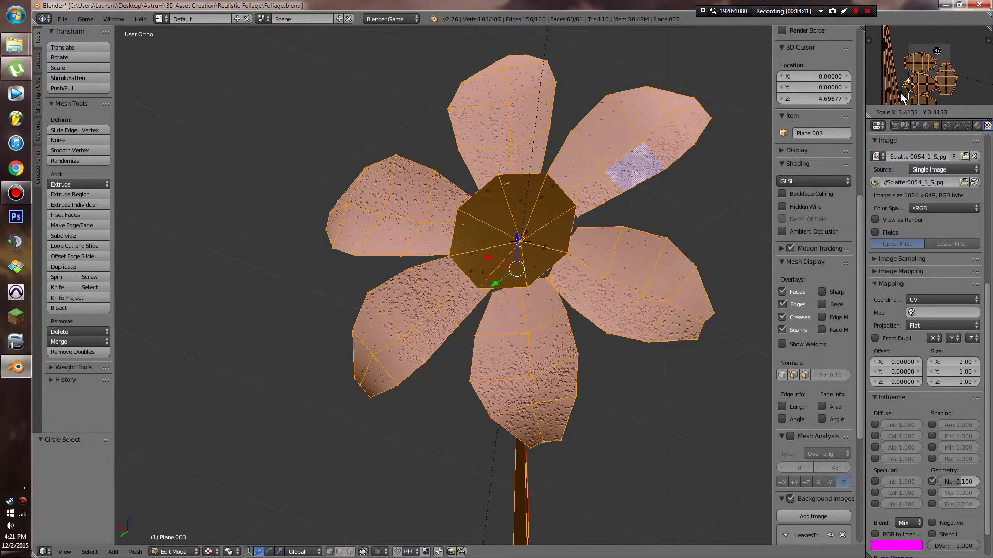
left_click(928, 96)
key("g")
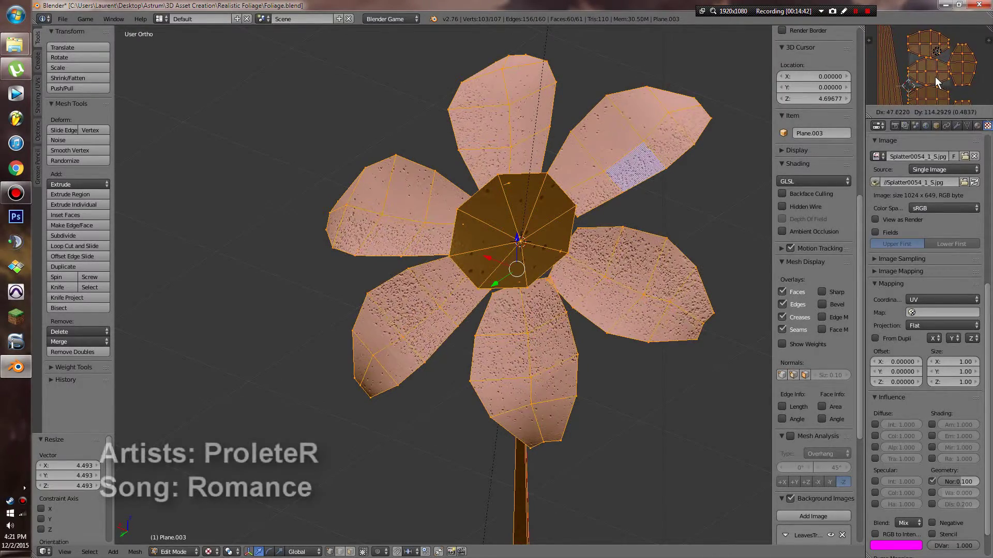
left_click(937, 70)
key("Tab")
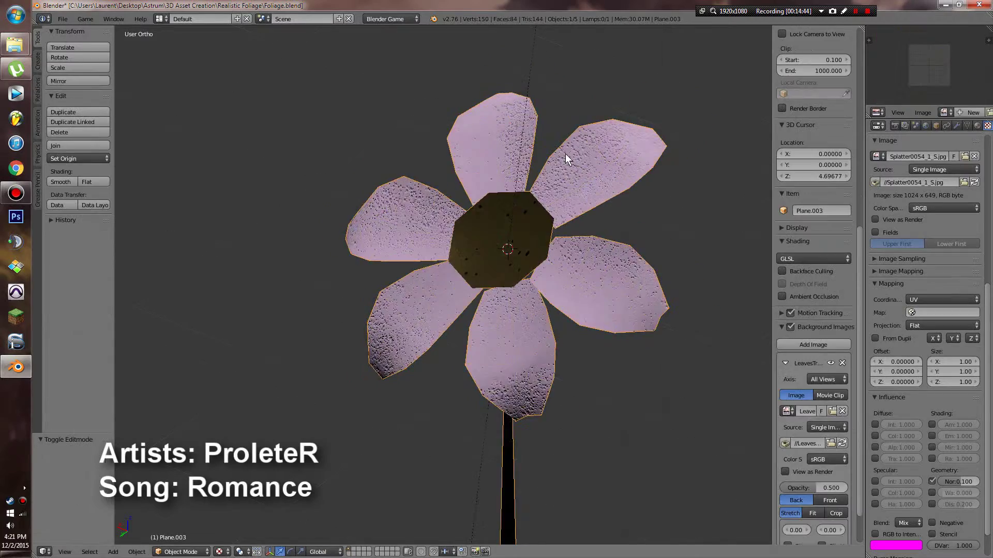
- Scale the flower's petal and stem UV islands up by about 2.2 and inspect the splatter bump on the petals
scroll(566, 154, "down", 3)
scroll(612, 179, "up", 5)
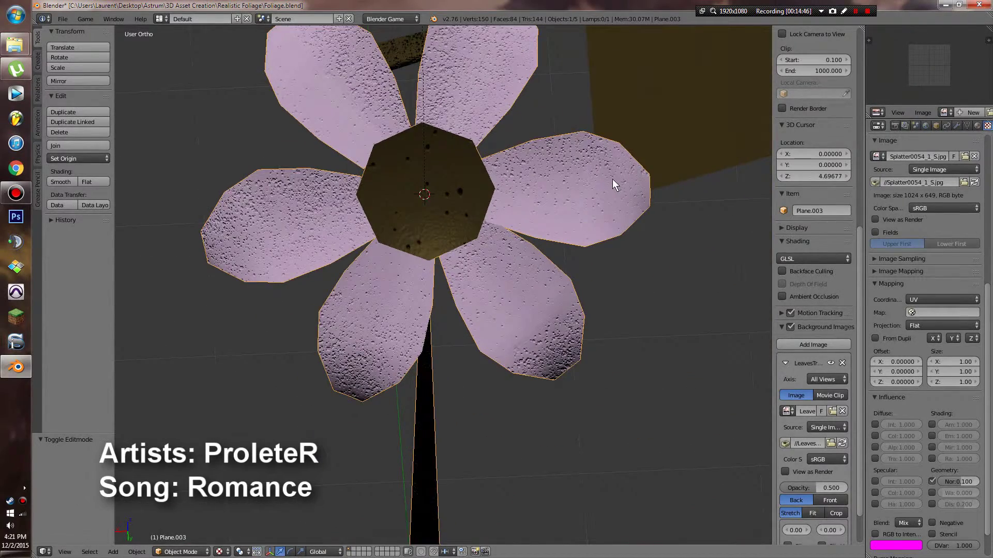
key("Tab")
scroll(612, 178, "down", 4)
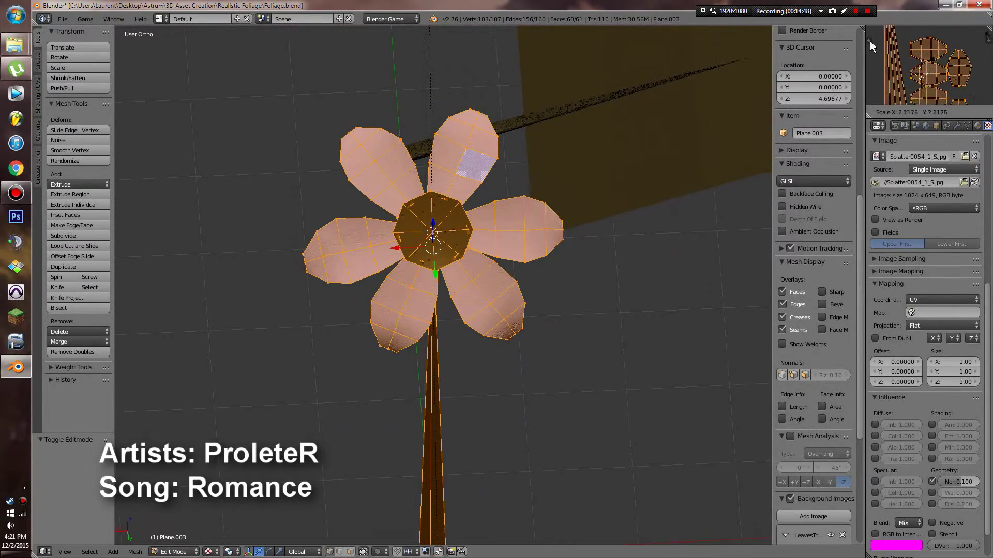
key("Tab")
scroll(381, 135, "up", 3)
scroll(380, 136, "up", 5)
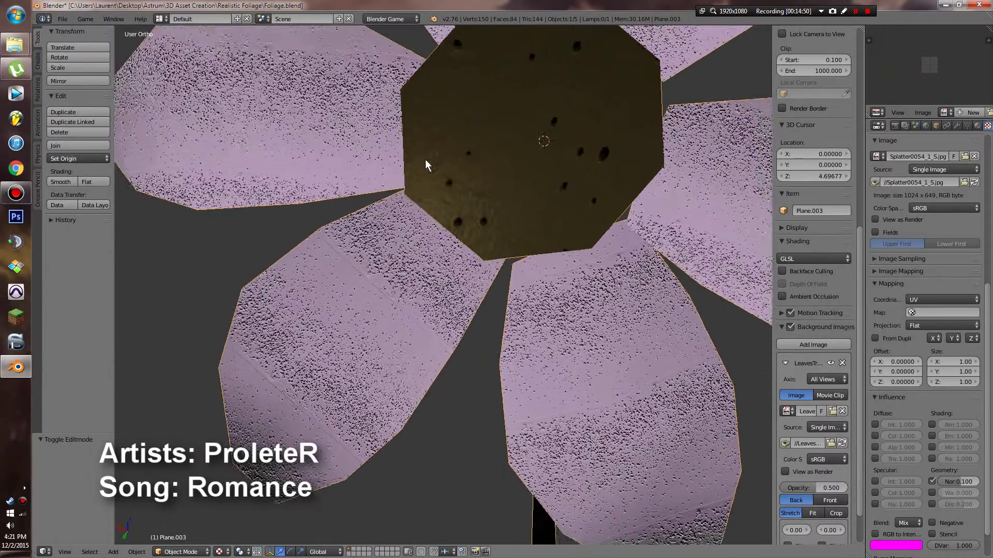
- Scale the petal and stem UV islands by 0.284, then by 0.478, and assign Splatter0054_1_S.jpg as their displayed image
scroll(687, 225, "down", 5)
key("Tab")
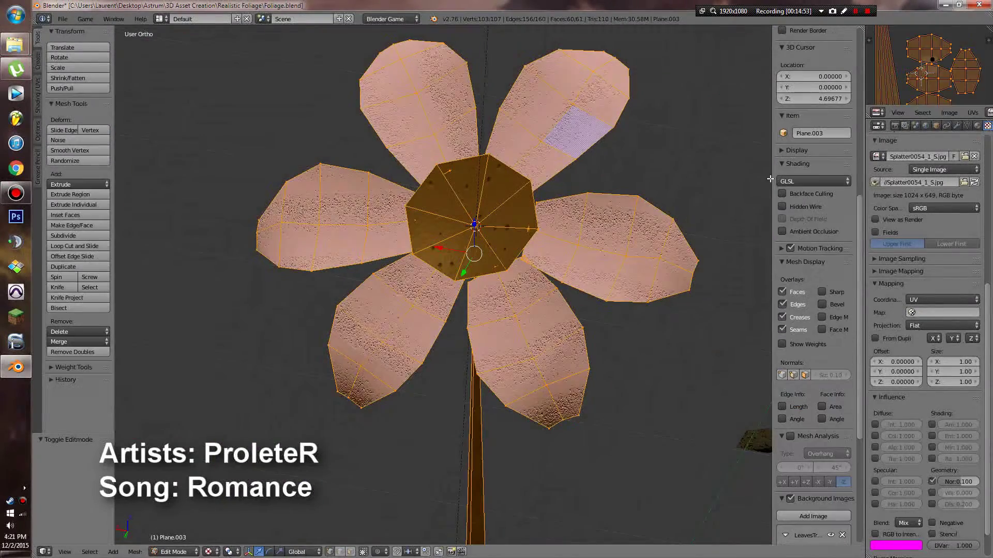
key("s")
left_click(934, 76)
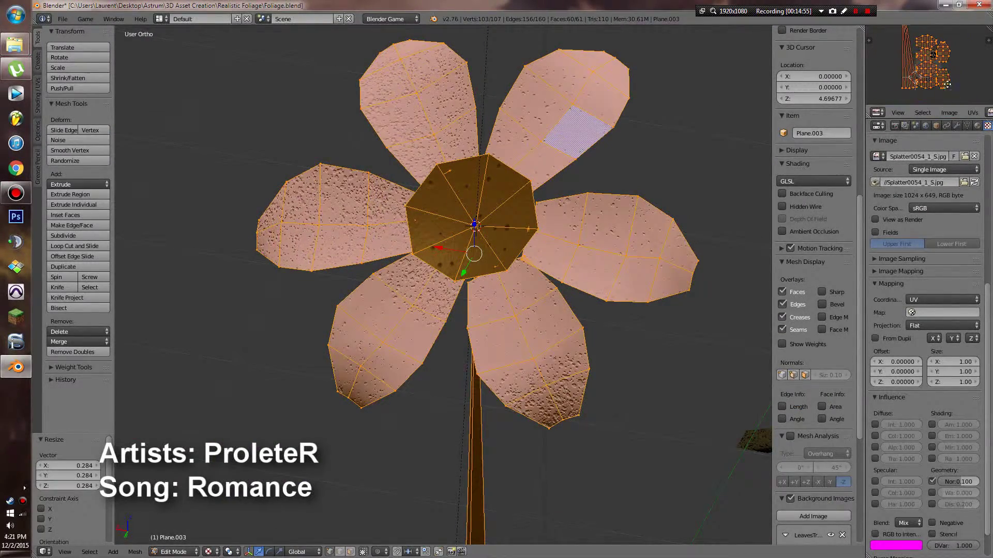
key("s")
left_click(938, 52)
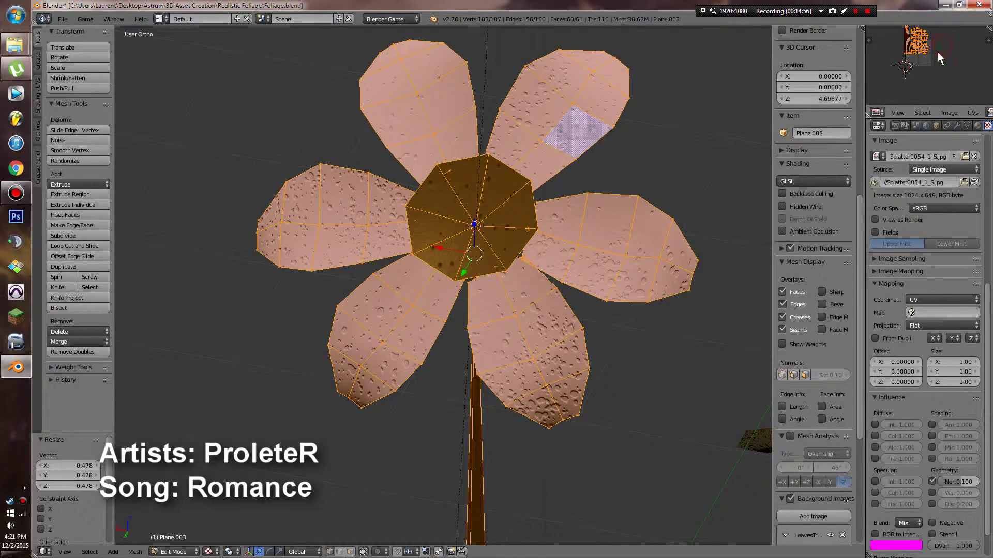
left_click(989, 112)
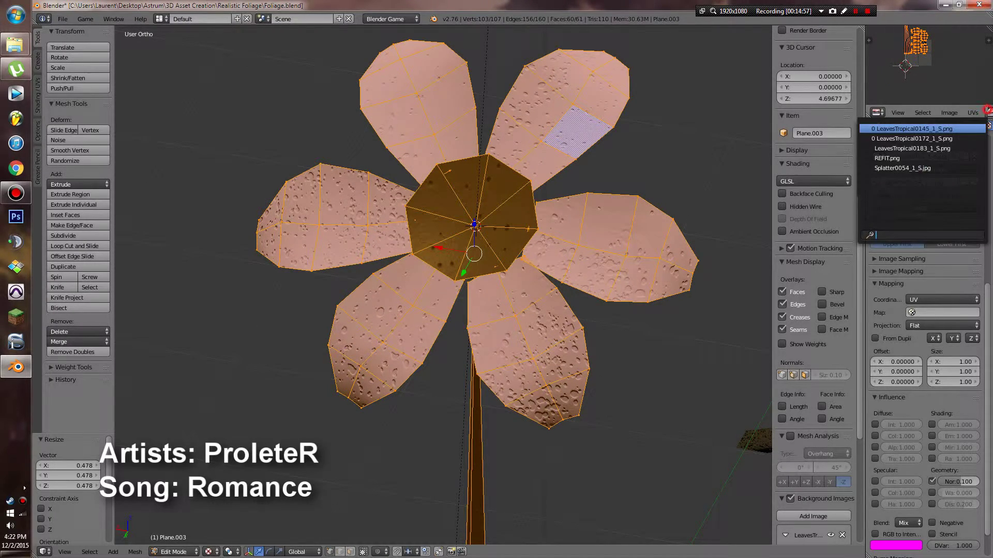
left_click(901, 168)
- Rotate the petal and stem UV islands about -89 degrees and move them by -0.202, -0.963 onto the splatter image
key("r")
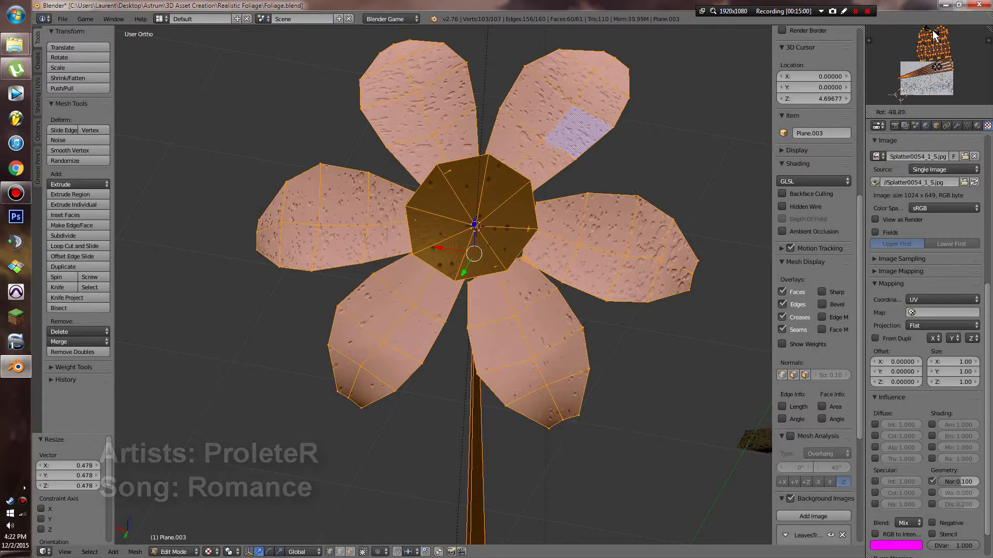
left_click(934, 36)
key("g")
left_click(931, 69)
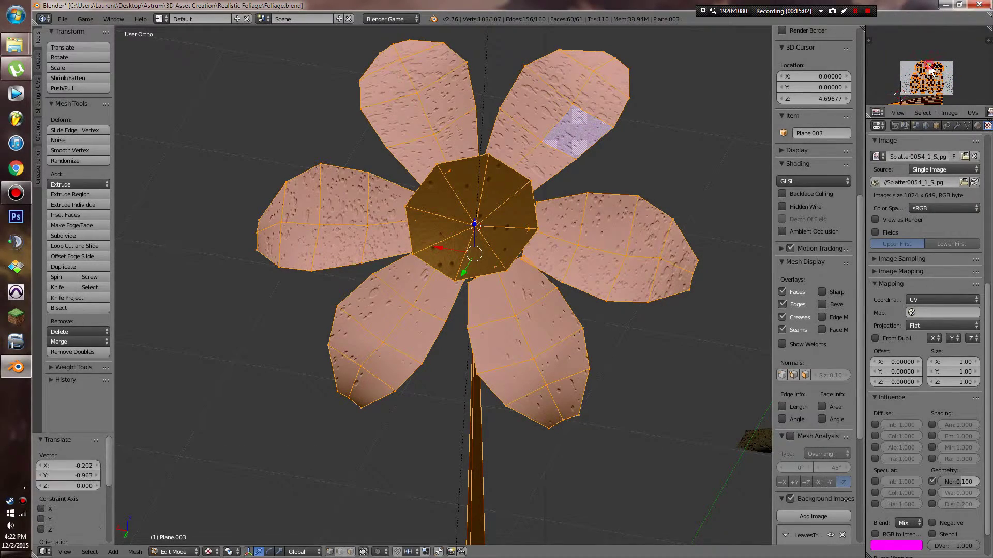
key("Tab")
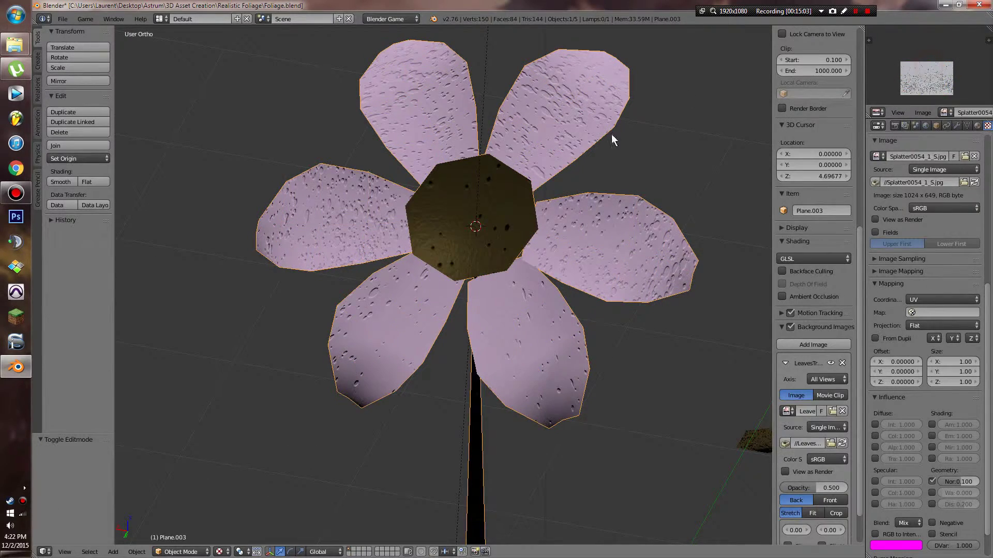
- Set the splatter texture's normal influence to 0.050
left_click(960, 483)
scroll(563, 448, "down", 4)
middle_click_drag(562, 448, 636, 442)
key("r")
key("r")
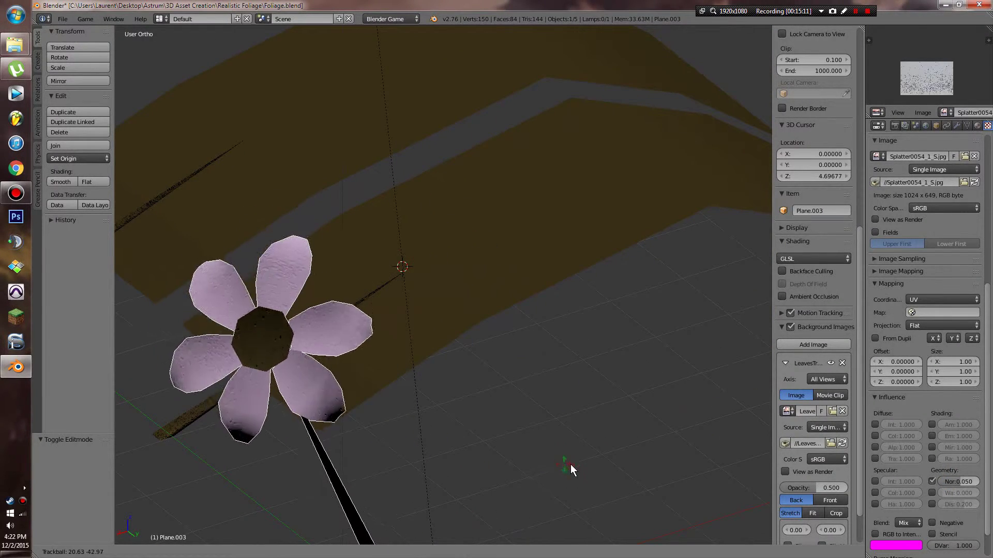
right_click(653, 441)
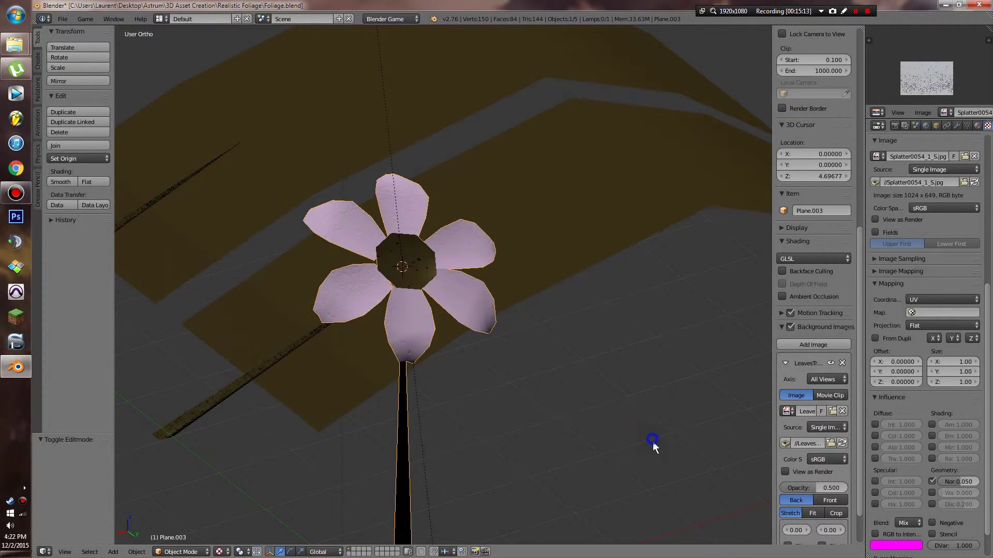
- Move the flower object -4.112 along the X axis, away from the scene centre
scroll(652, 442, "down", 3)
middle_click_drag(652, 442, 755, 454)
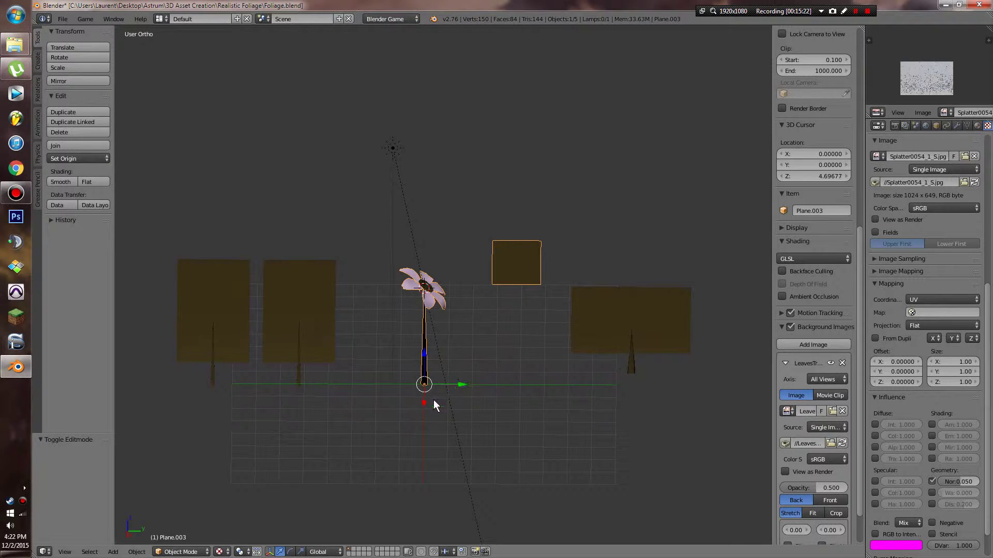
key("g")
key("x")
left_click(430, 353)
middle_click_drag(430, 352, 484, 387)
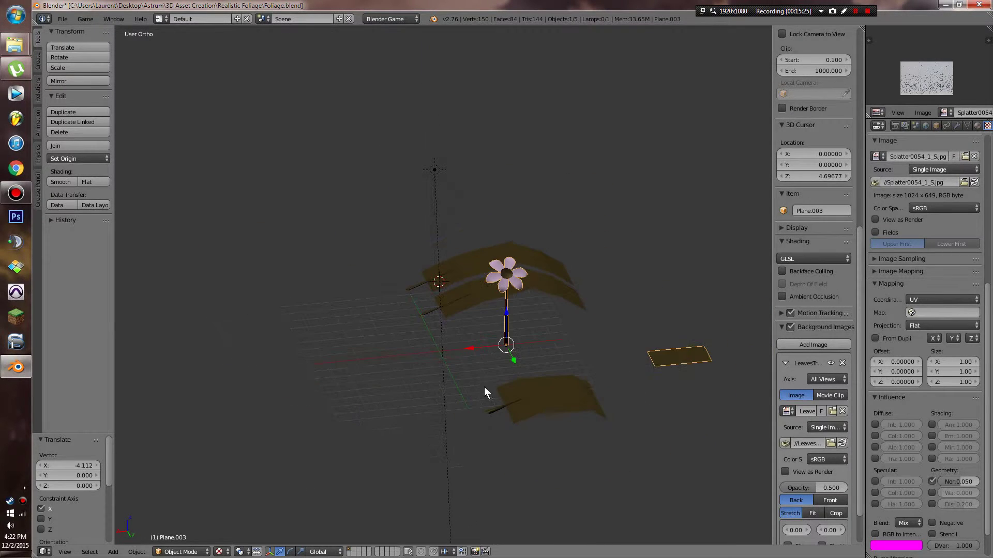
- Select only the small rectangular plane in the flower's mesh and separate it into its own object
key("Tab")
key("a")
key("c")
left_click_drag(665, 360, 719, 355)
right_click(737, 352)
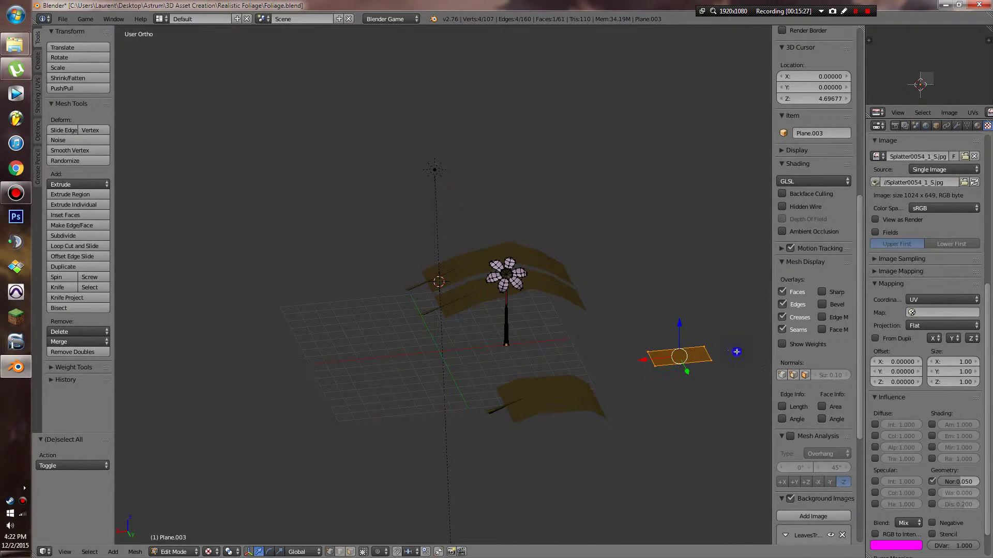
key("p")
left_click(656, 343)
middle_click_drag(657, 343, 414, 399)
key("Tab")
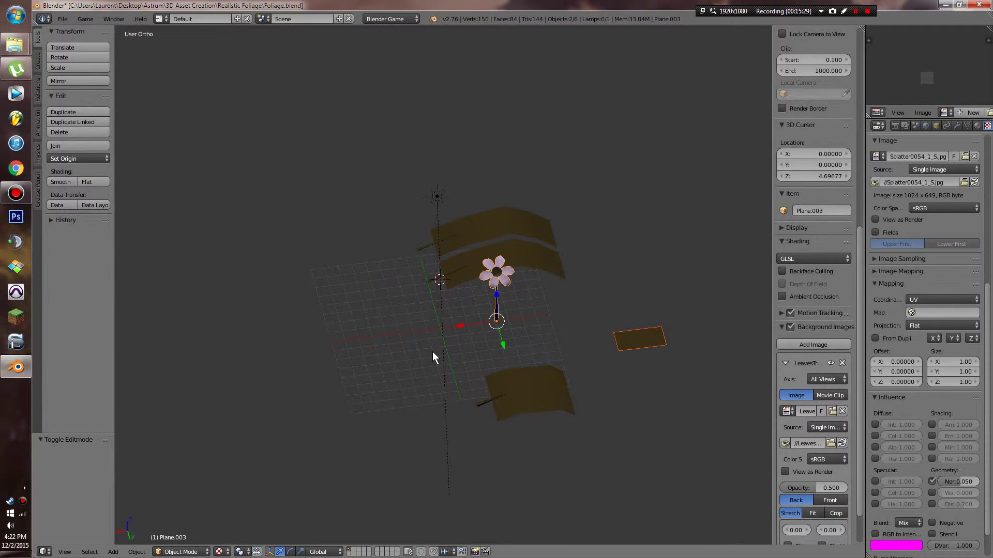
- Snap the 3D cursor to the scene centre and add a plane there
key("shift+a")
key("Escape")
key("shift+s")
left_click(516, 319)
scroll(408, 371, "up", 3)
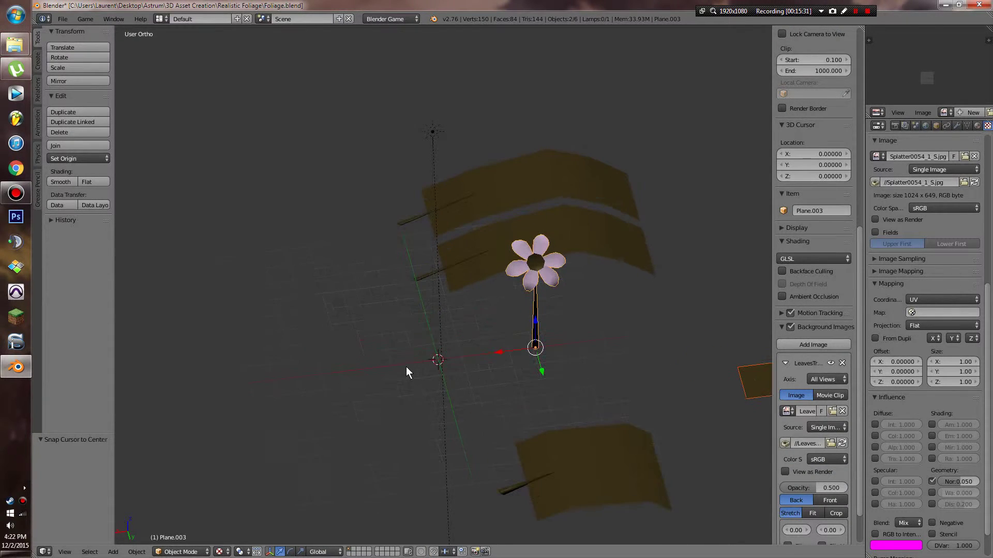
key("shift+a")
left_click(439, 367)
middle_click_drag(487, 348, 512, 338)
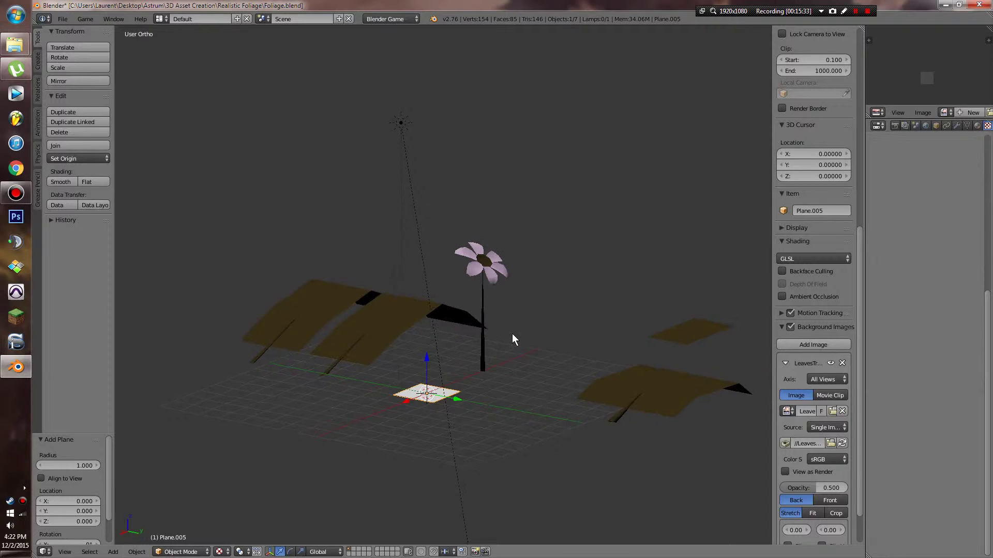
- In mesh editing, rotate the new plane 90 degrees about Y and raise it 1 unit along Z
key("Tab")
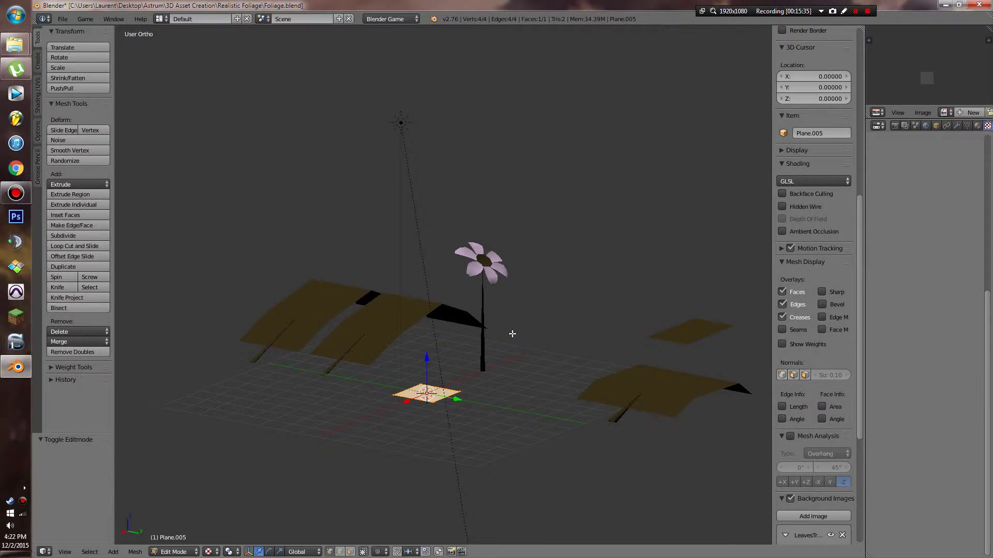
type("ry90")
left_click(512, 333)
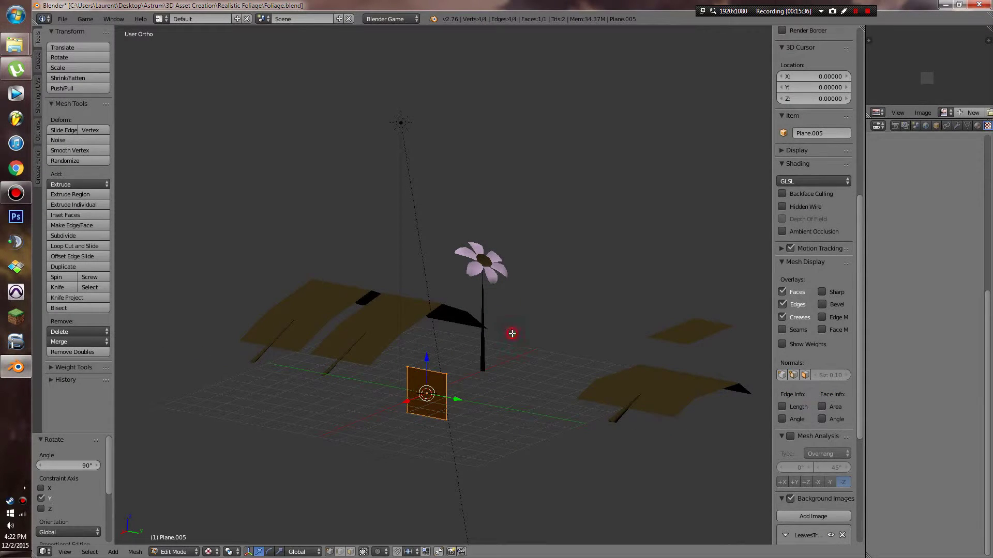
type("gz1")
left_click(490, 348)
middle_click_drag(472, 380, 512, 392)
scroll(490, 391, "up", 3)
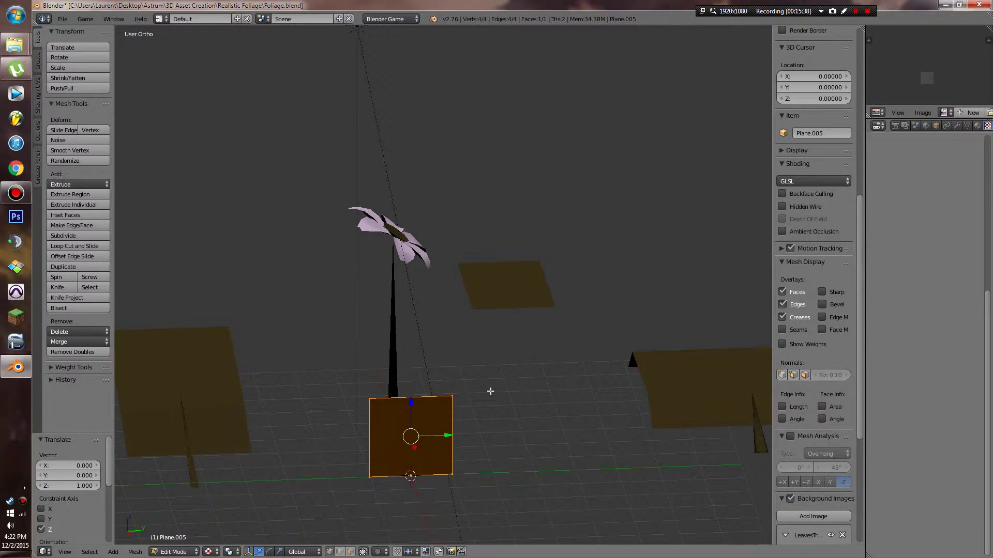
key("g")
key("z")
right_click(469, 401)
key("g")
key("z")
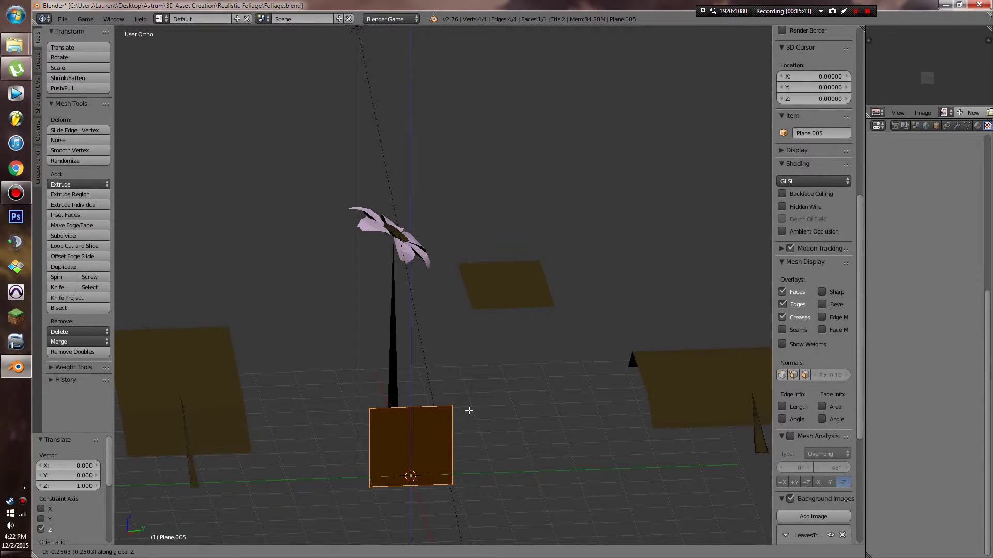
right_click(469, 410)
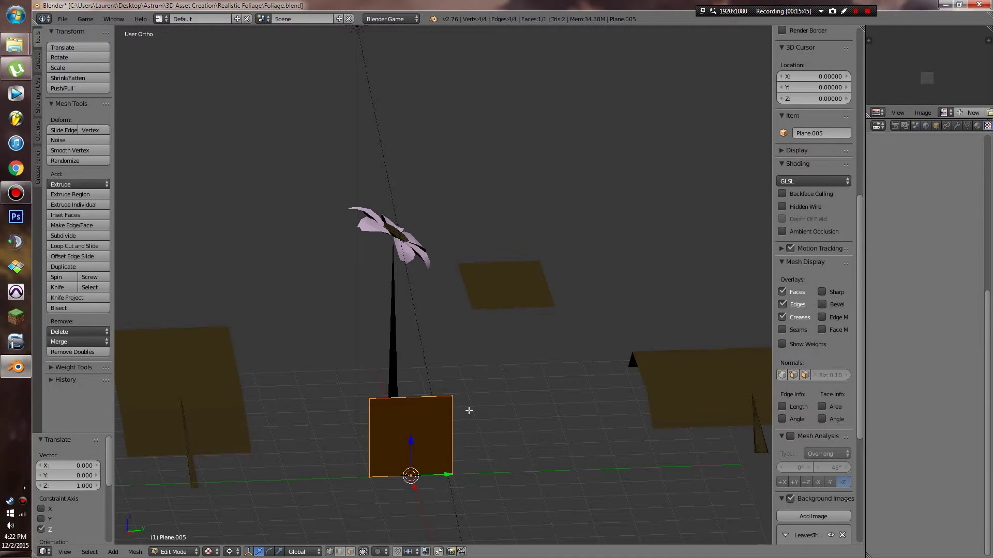
- Scale the upright plane down along Z to roughly half its height, using the 3D cursor at its base as pivot
key("s")
key("z")
left_click(443, 431)
middle_click_drag(443, 431, 473, 441)
key("Tab")
key("Tab")
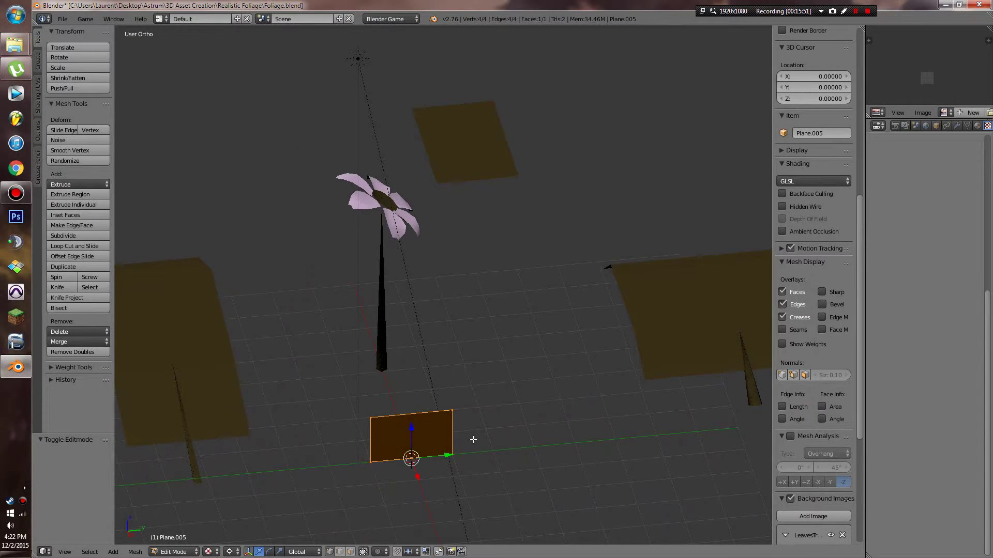
- Widen the upright plane slightly along Y and leave mesh editing
key("s")
key("y")
left_click(499, 440)
key("Tab")
scroll(471, 433, "down", 4)
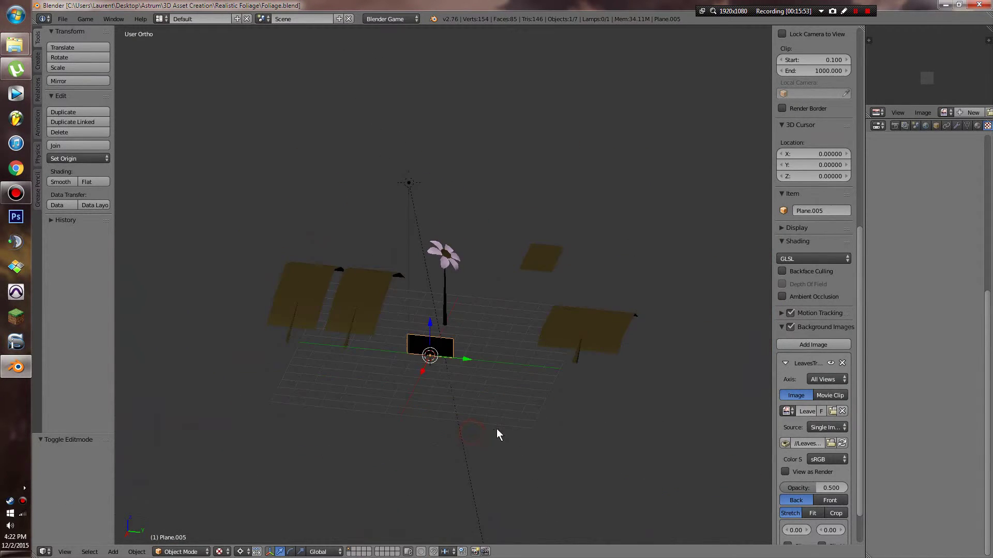
middle_click_drag(496, 429, 522, 439)
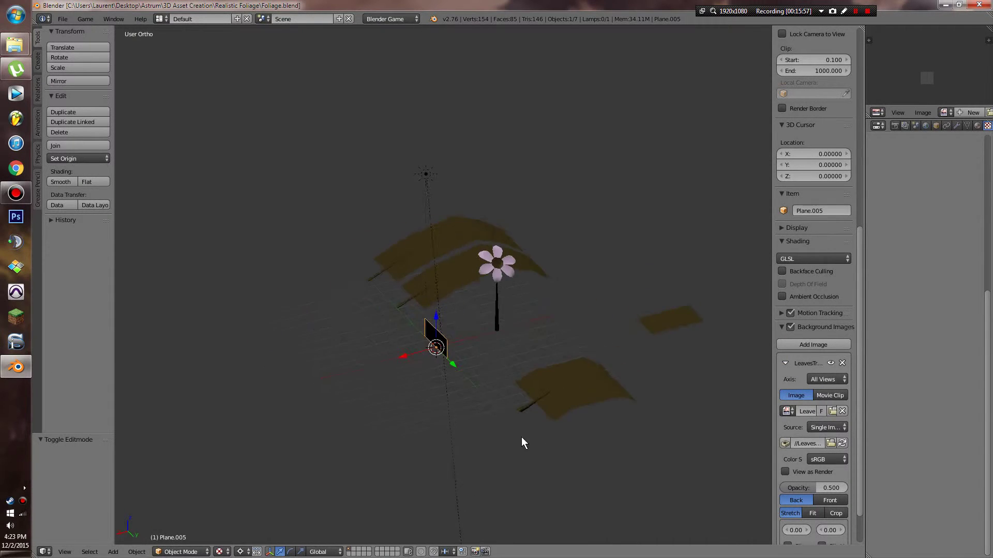
middle_click_drag(687, 407, 585, 383)
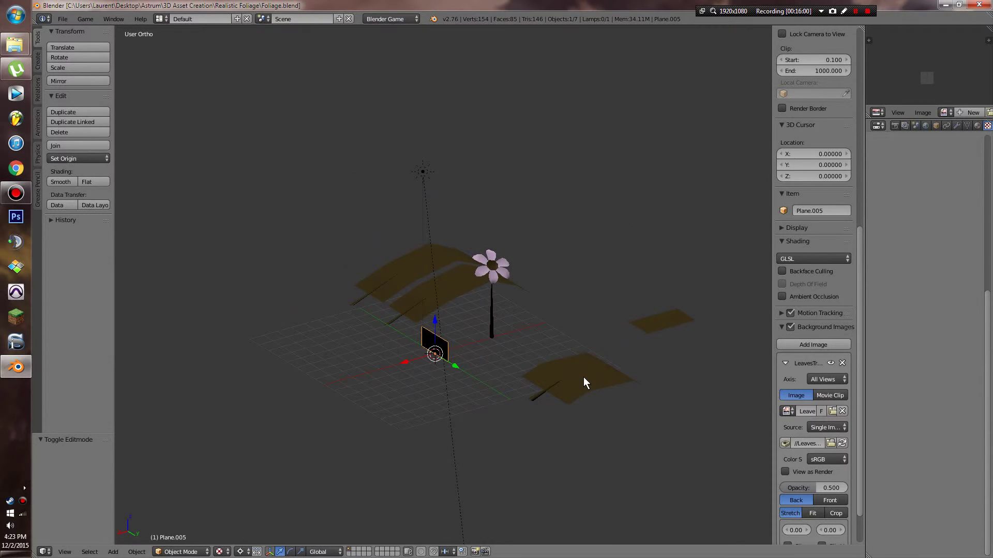